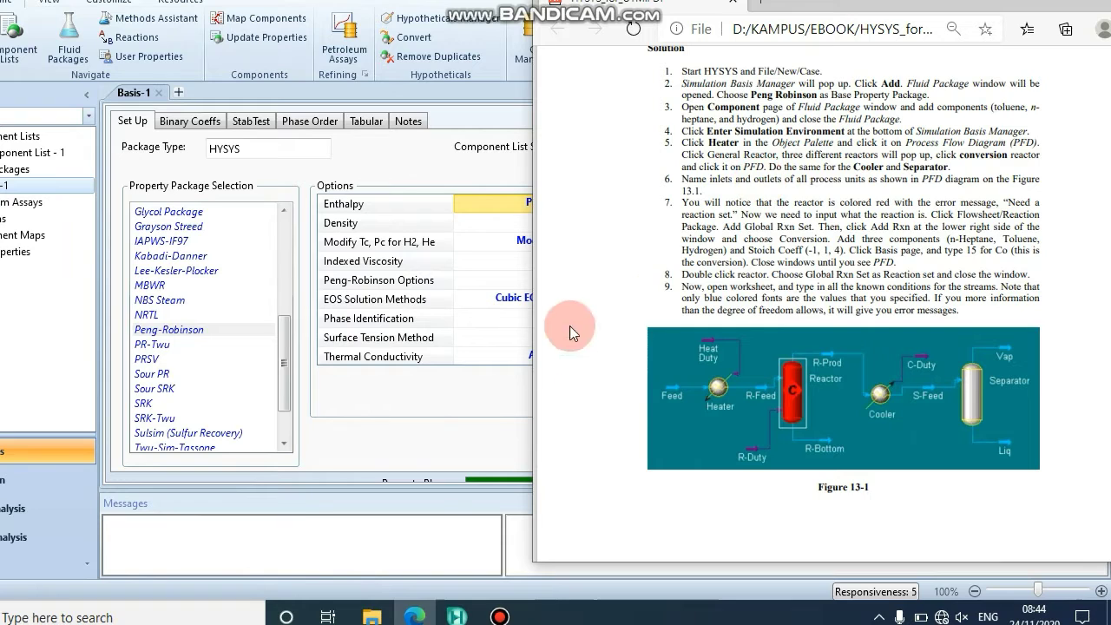
# Return to Aspen HYSYS, enter the simulation environment and move the Model Palette higher up over the flowsheet
pyautogui.click(468, 437)
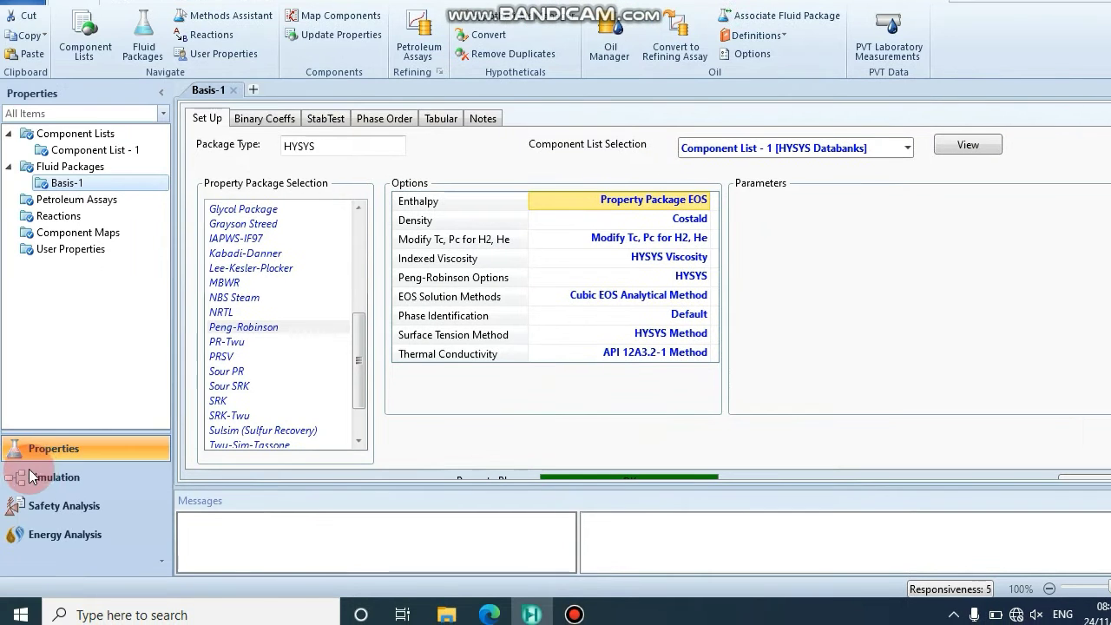
pyautogui.click(55, 476)
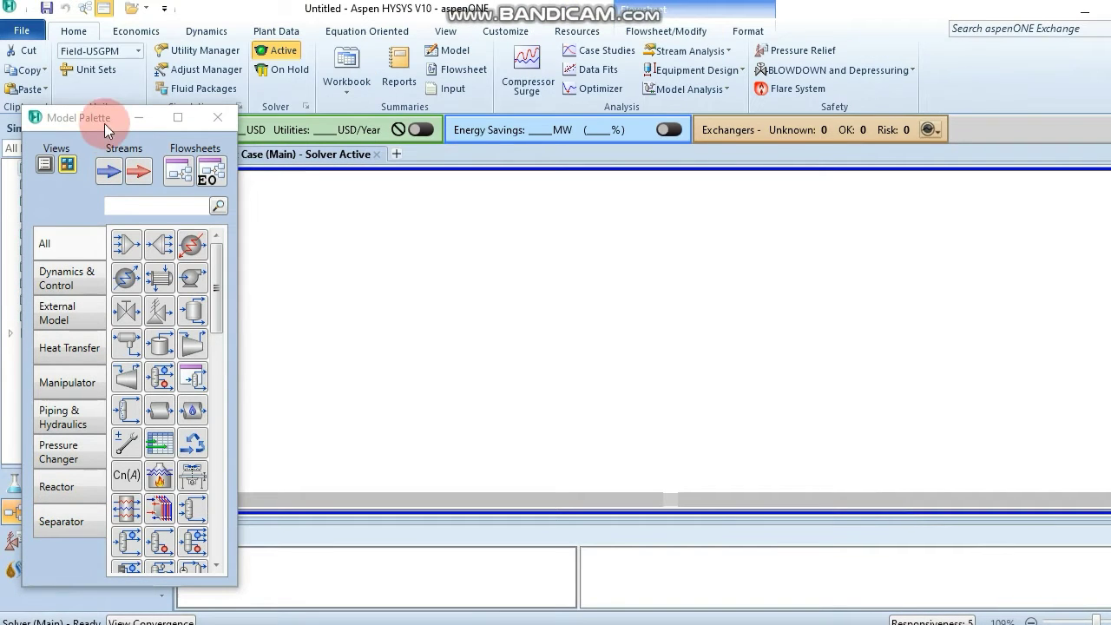
pyautogui.moveTo(95, 121); pyautogui.dragTo(92, 48)
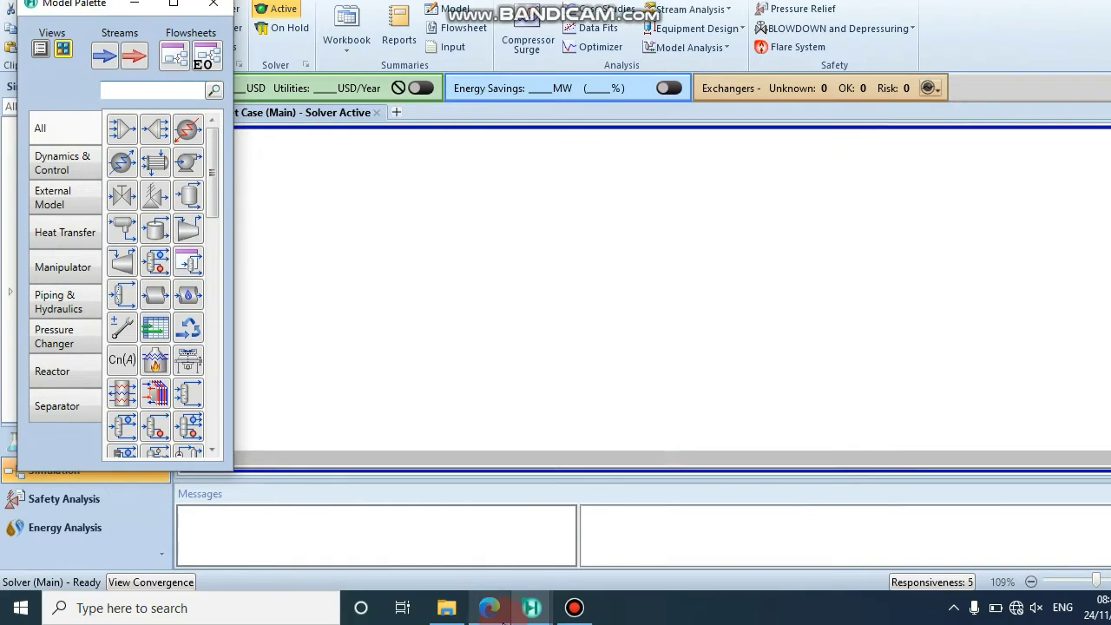
# Check the instructions in the HYSYS_for_UTM PDF, search the Model Palette for "heat" and place a heater on the flowsheet
pyautogui.click(485, 611)
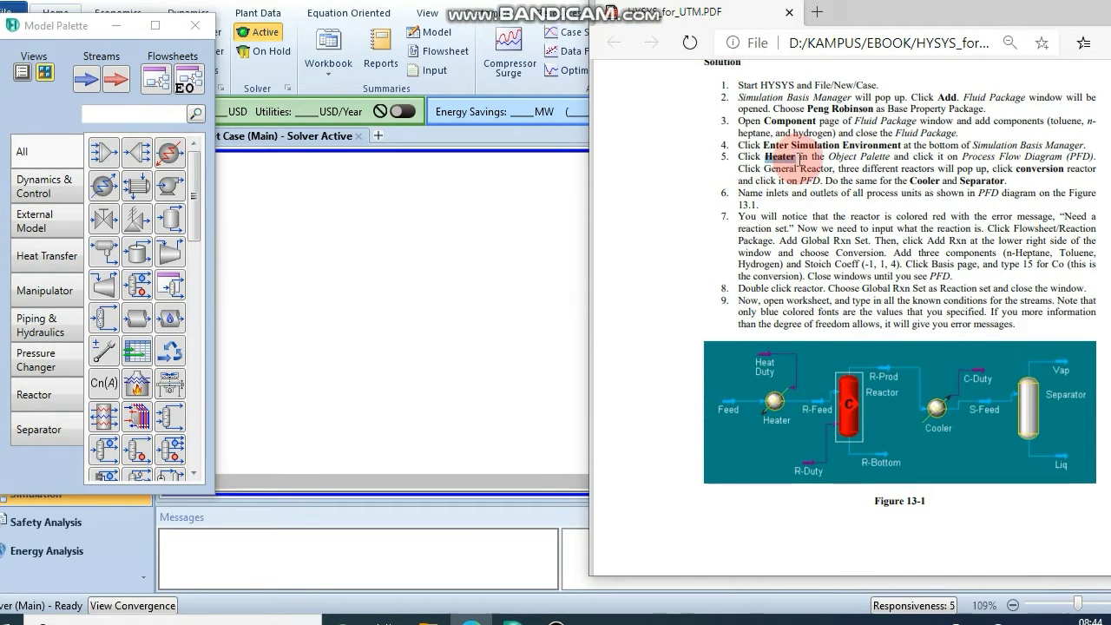
pyautogui.click(507, 186)
pyautogui.click(165, 113)
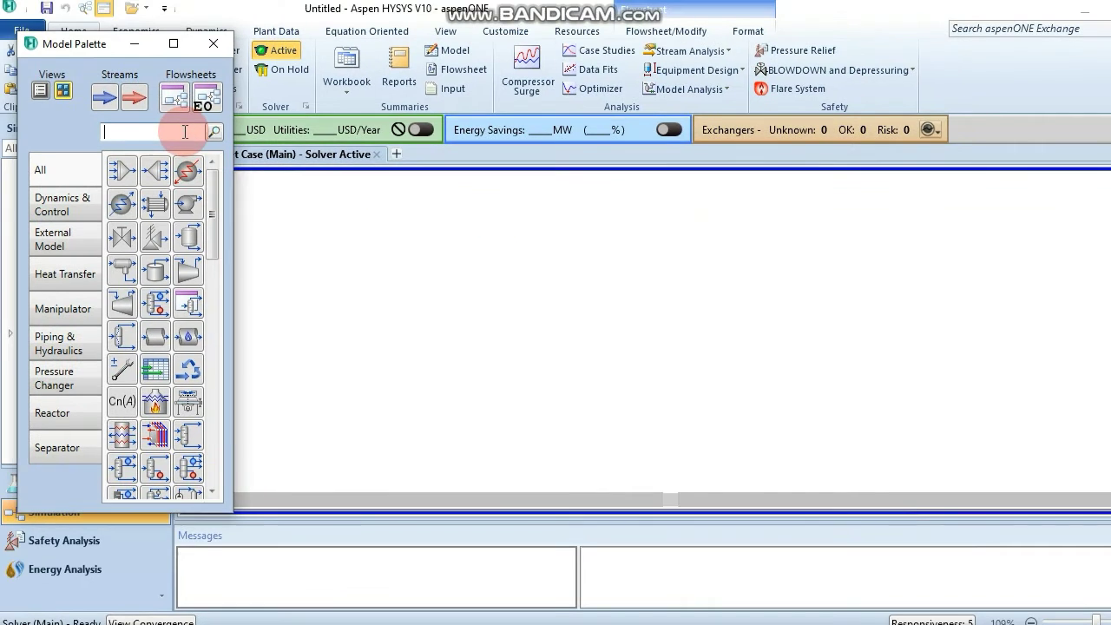
pyautogui.write('he')
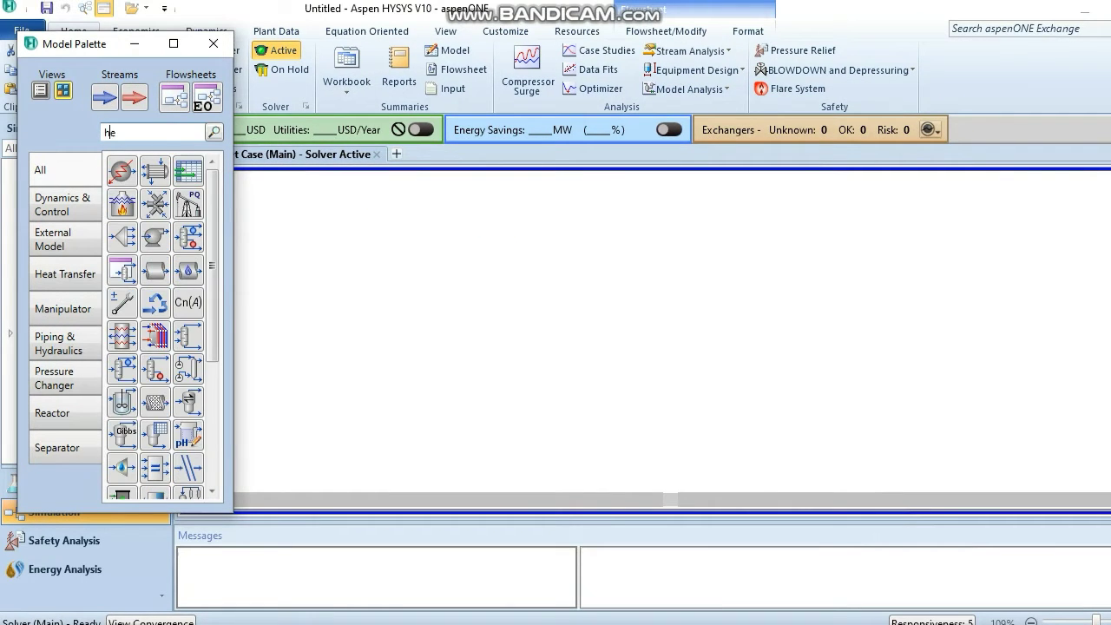
pyautogui.write('at')
pyautogui.moveTo(114, 171); pyautogui.dragTo(248, 320)
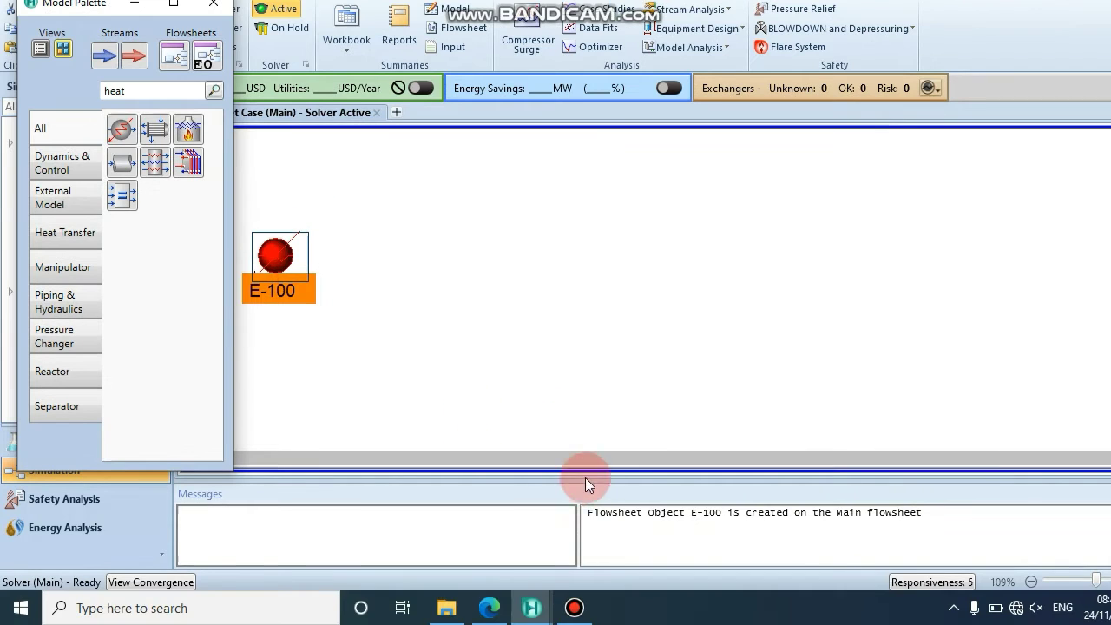
# Consult the PDF for the reactor type, search the palette for "reactor" and place a conversion reactor beside the heater
pyautogui.click(489, 608)
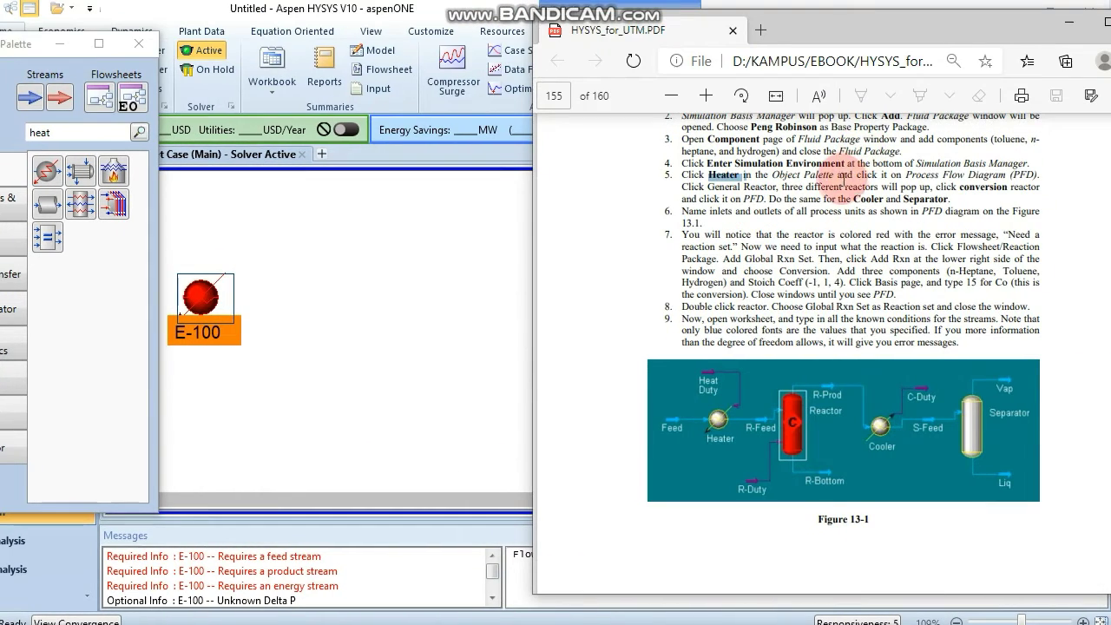
pyautogui.click(1037, 149)
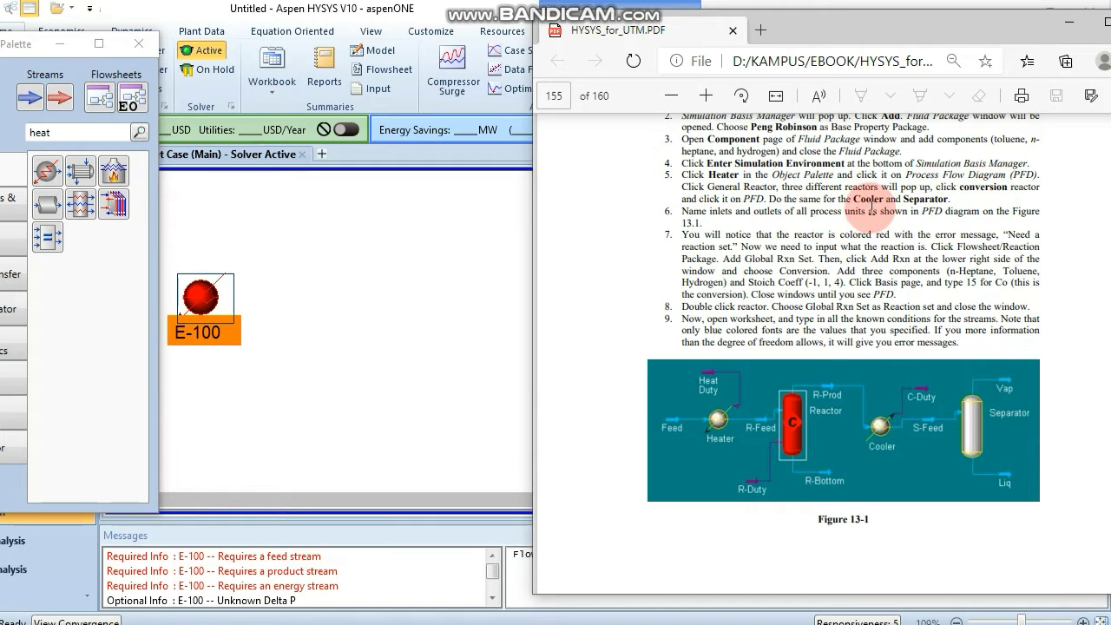
pyautogui.click(302, 250)
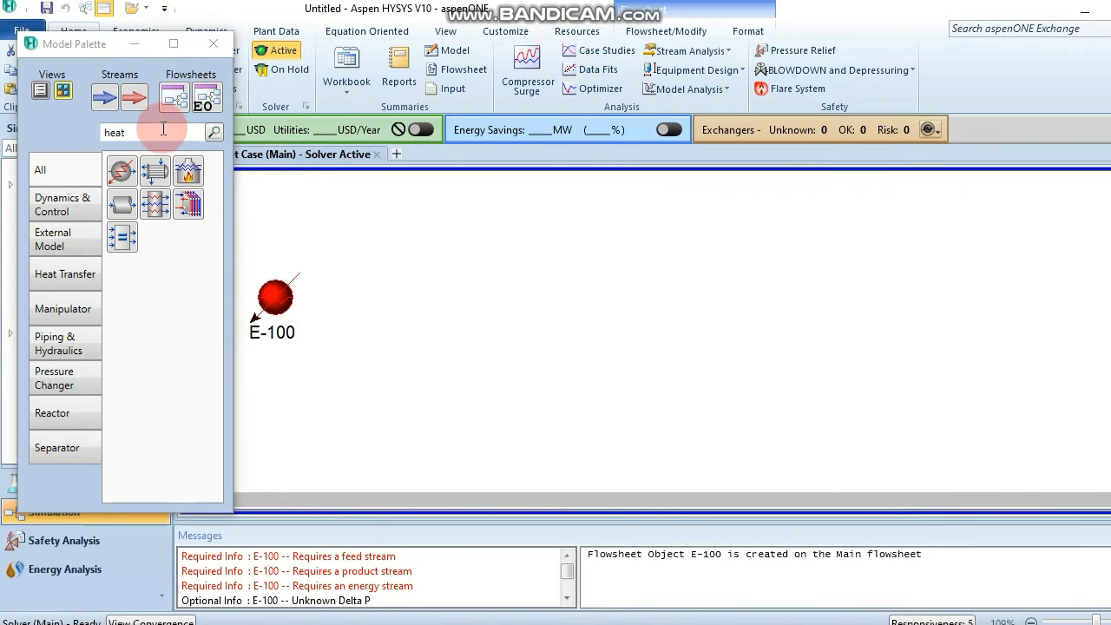
pyautogui.press('BackSpace')
pyautogui.press('BackSpace')
pyautogui.press('BackSpace')
pyautogui.press('BackSpace')
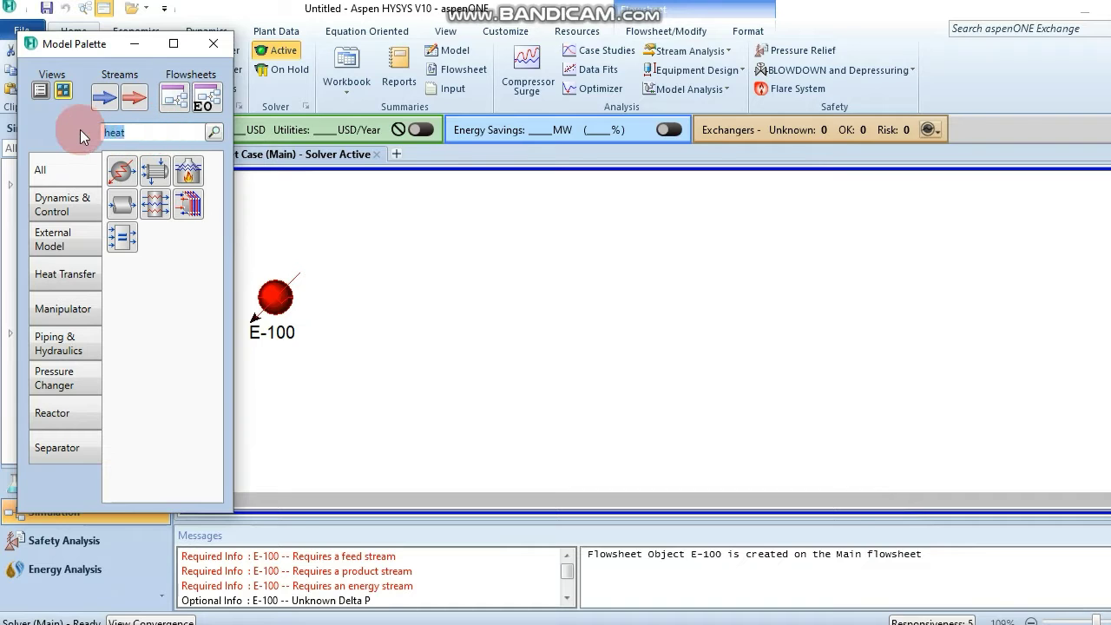
pyautogui.write('re')
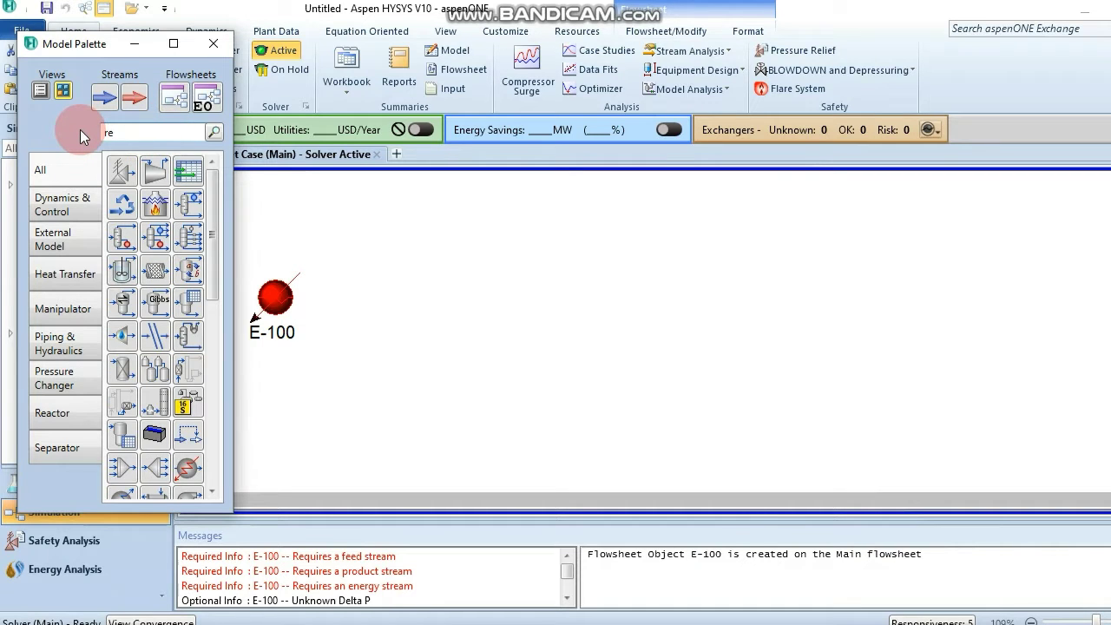
pyautogui.write('a ')
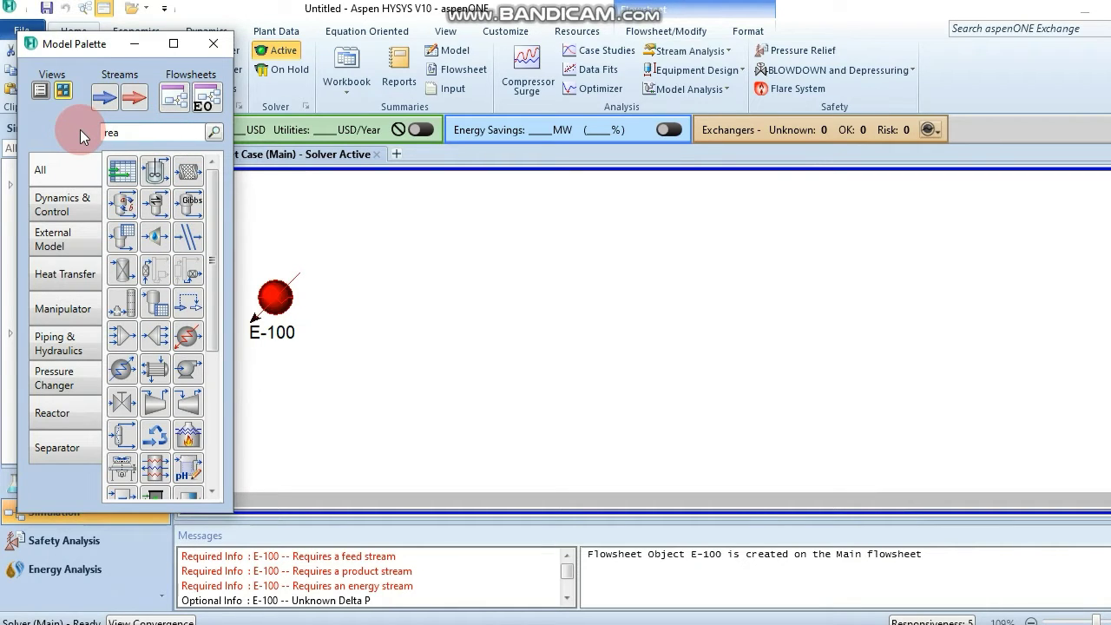
pyautogui.write('ctor')
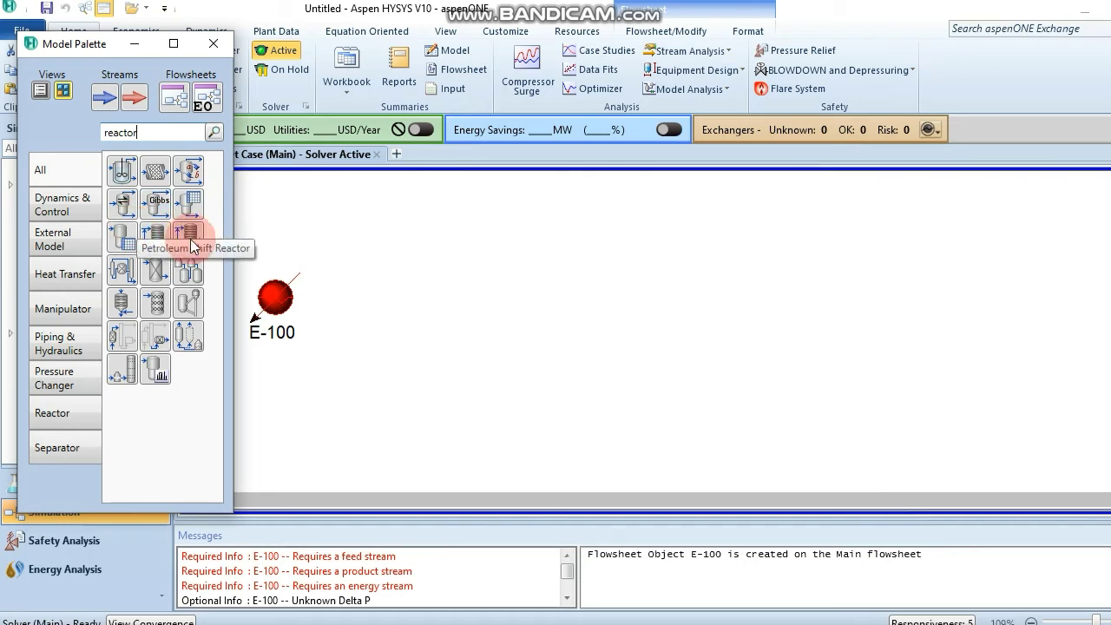
pyautogui.moveTo(190, 176); pyautogui.dragTo(394, 346)
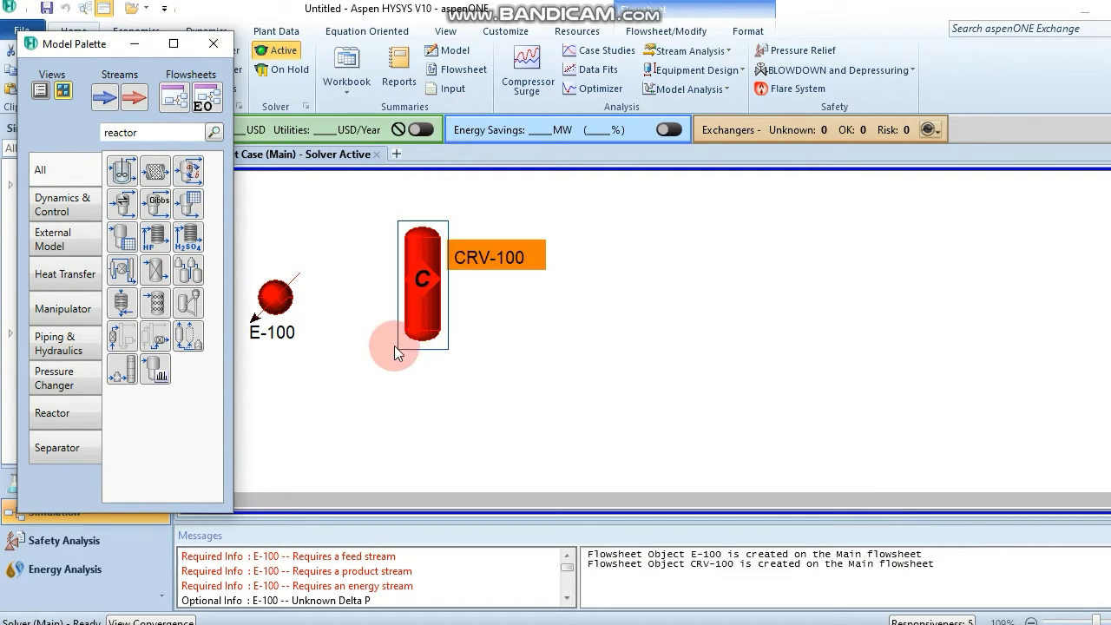
# Search the palette for "cooler" and place a cooler on the flowsheet beyond the conversion reactor
pyautogui.doubleClick(130, 132)
pyautogui.press('BackSpace')
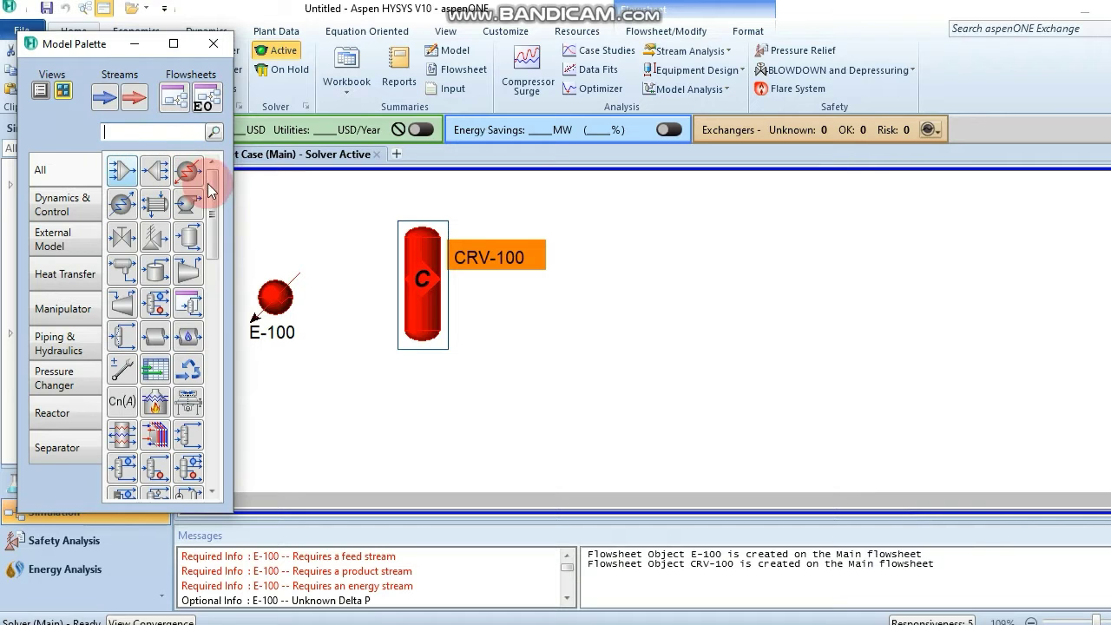
pyautogui.write('cooler')
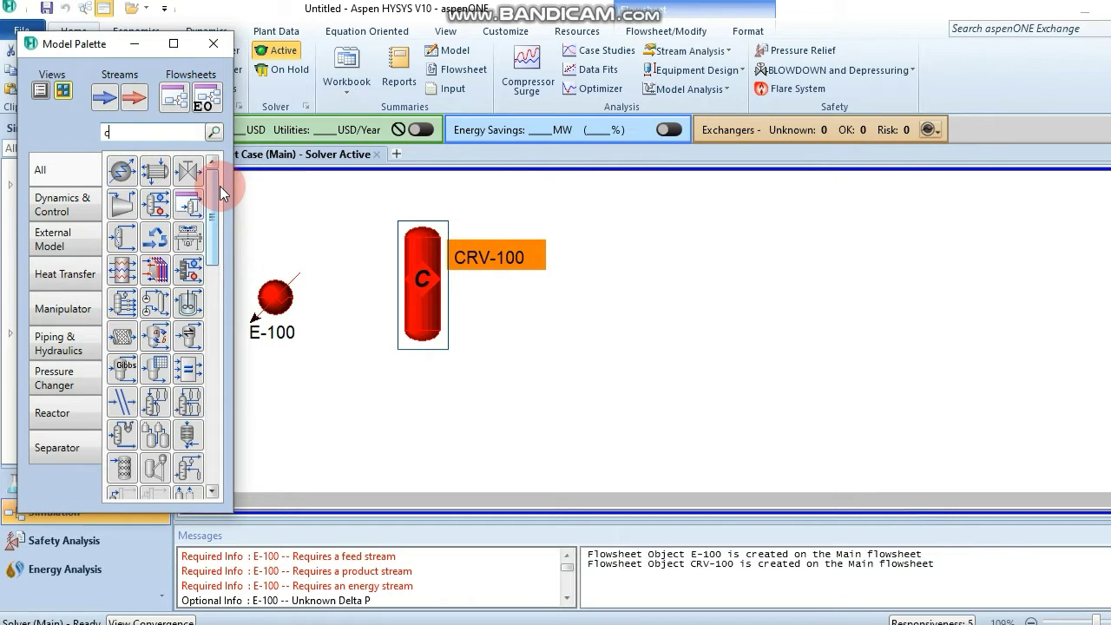
pyautogui.moveTo(121, 172); pyautogui.dragTo(648, 305)
# Search the palette for "separato", place a separator beyond the cooler and clear the palette off the flowsheet
pyautogui.click(164, 132)
pyautogui.press('BackSpace')
pyautogui.press('BackSpace')
pyautogui.press('BackSpace')
pyautogui.press('BackSpace')
pyautogui.press('BackSpace')
pyautogui.press('BackSpace')
pyautogui.click(71, 126)
pyautogui.write('separato')
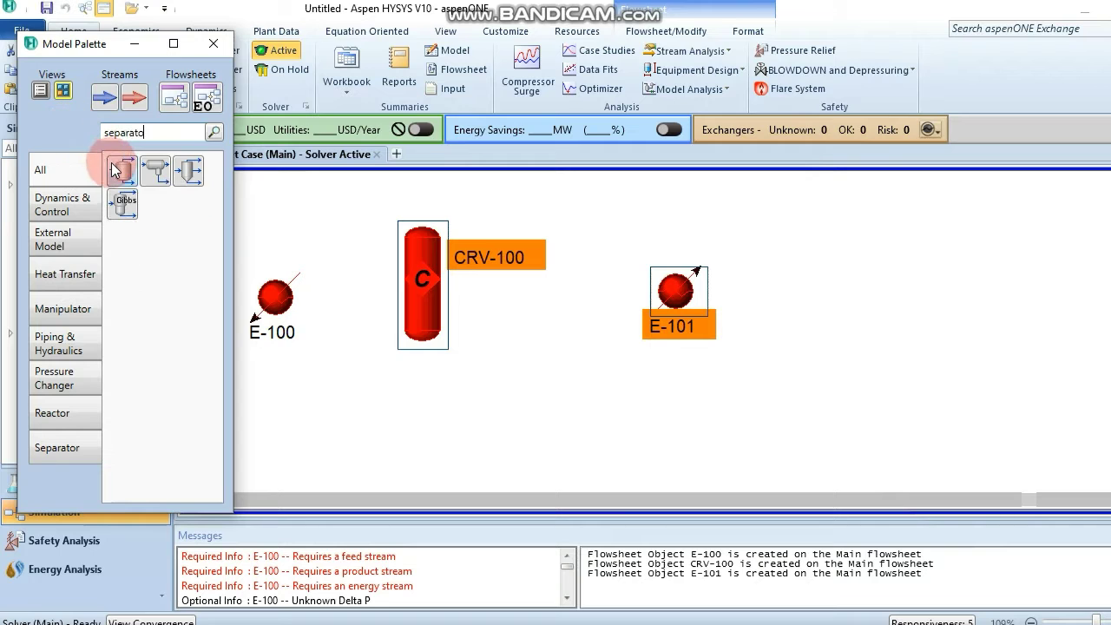
pyautogui.moveTo(113, 170)
pyautogui.mouseDown()
pyautogui.moveTo(712, 322)
pyautogui.moveTo(855, 329)
pyautogui.moveTo(855, 349)
pyautogui.moveTo(824, 352)
pyautogui.mouseUp()
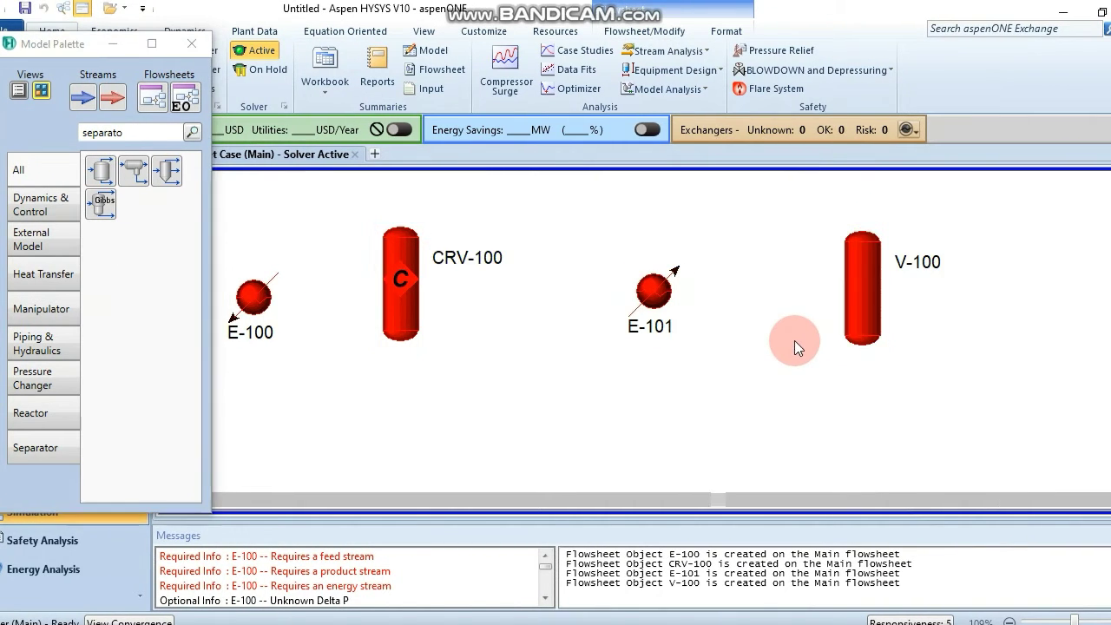
pyautogui.moveTo(122, 52); pyautogui.dragTo(263, 196)
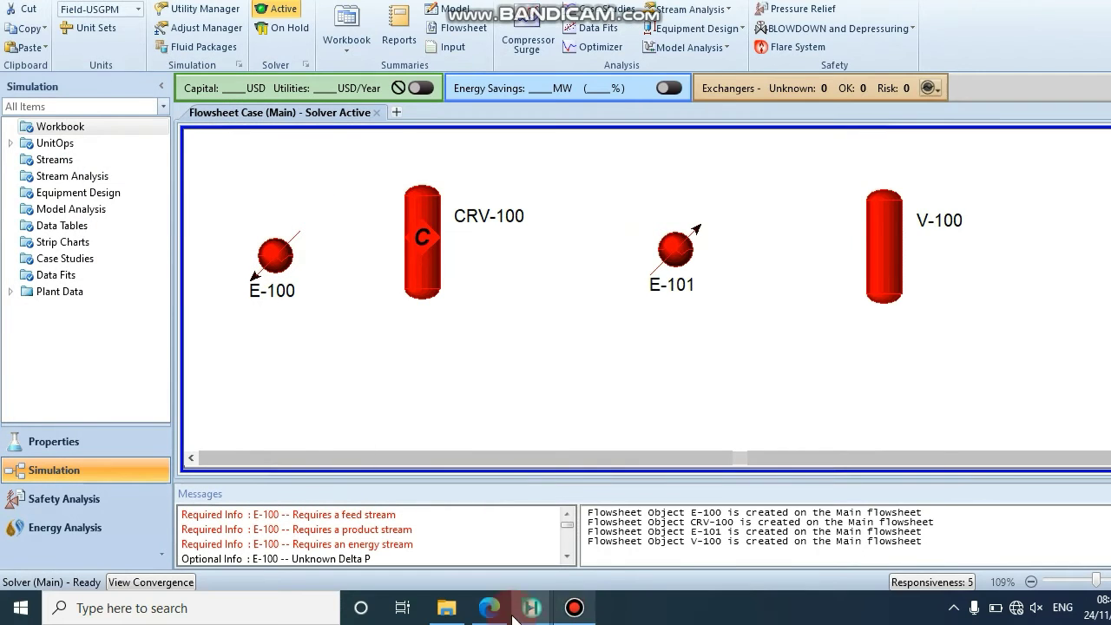
# Following the PDF diagram, rename heater E-100 as Heater and assign Feed as its inlet and Heat Duty as its energy stream
pyautogui.click(492, 613)
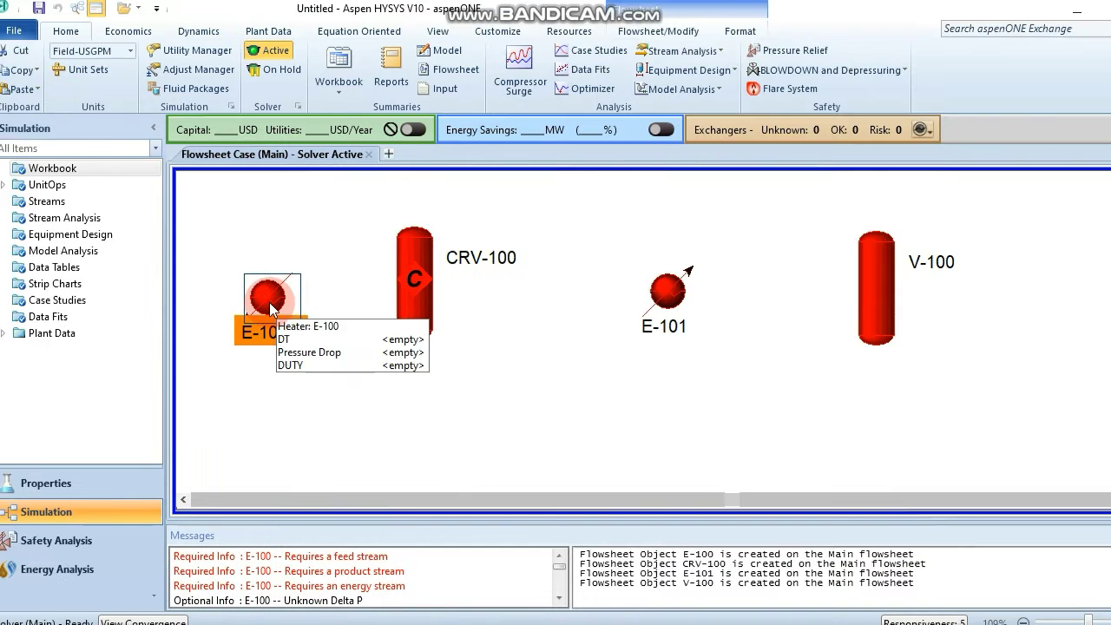
pyautogui.doubleClick(270, 305)
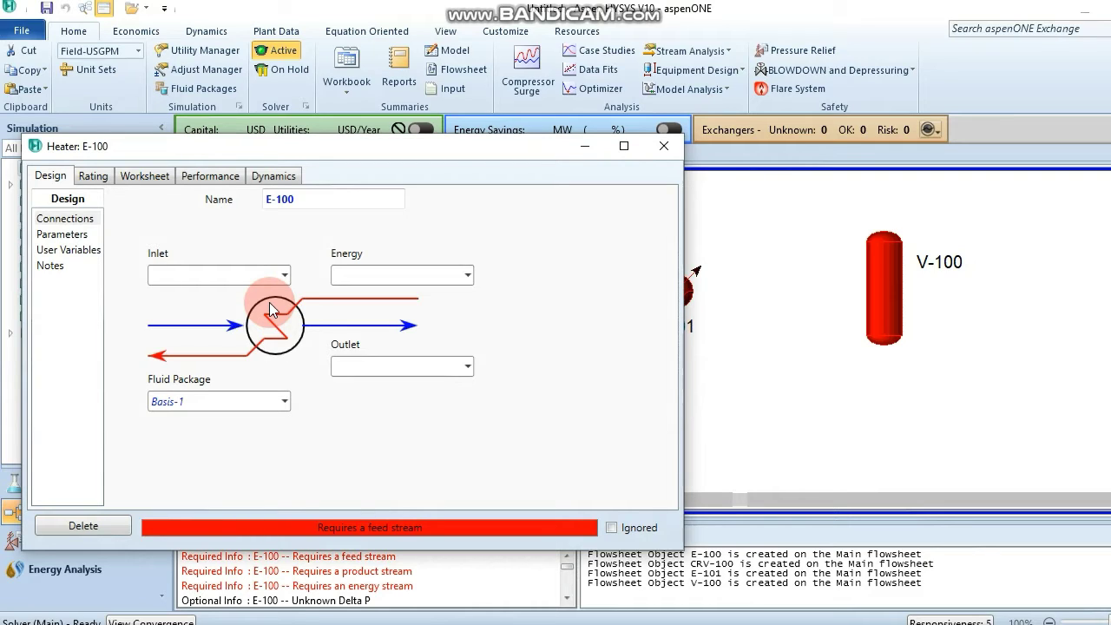
pyautogui.click(310, 200)
pyautogui.write('Heater')
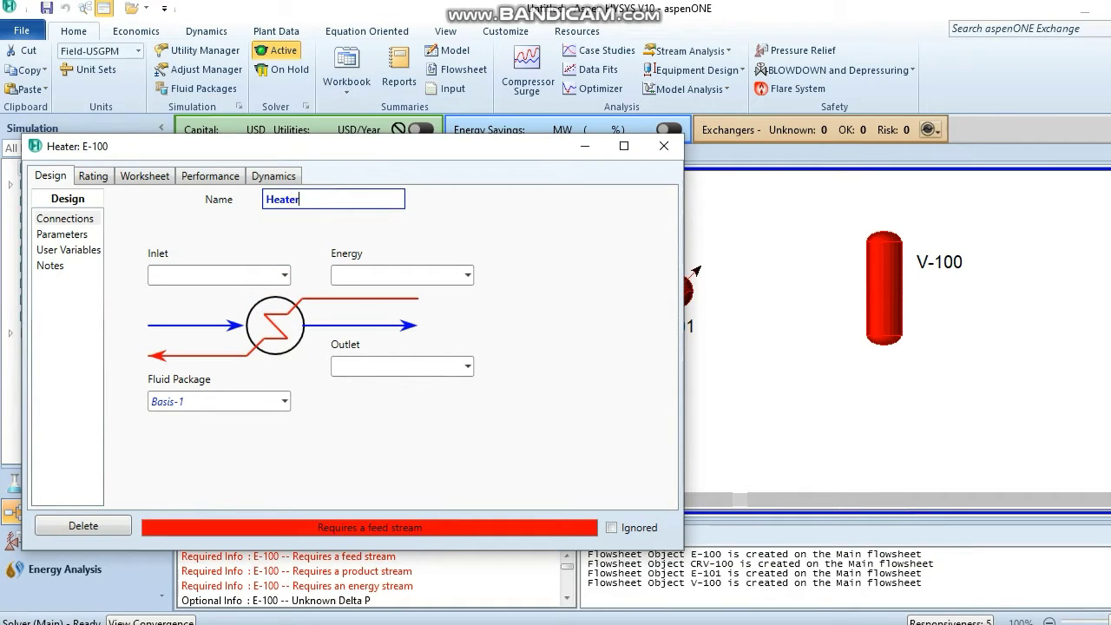
pyautogui.click(255, 275)
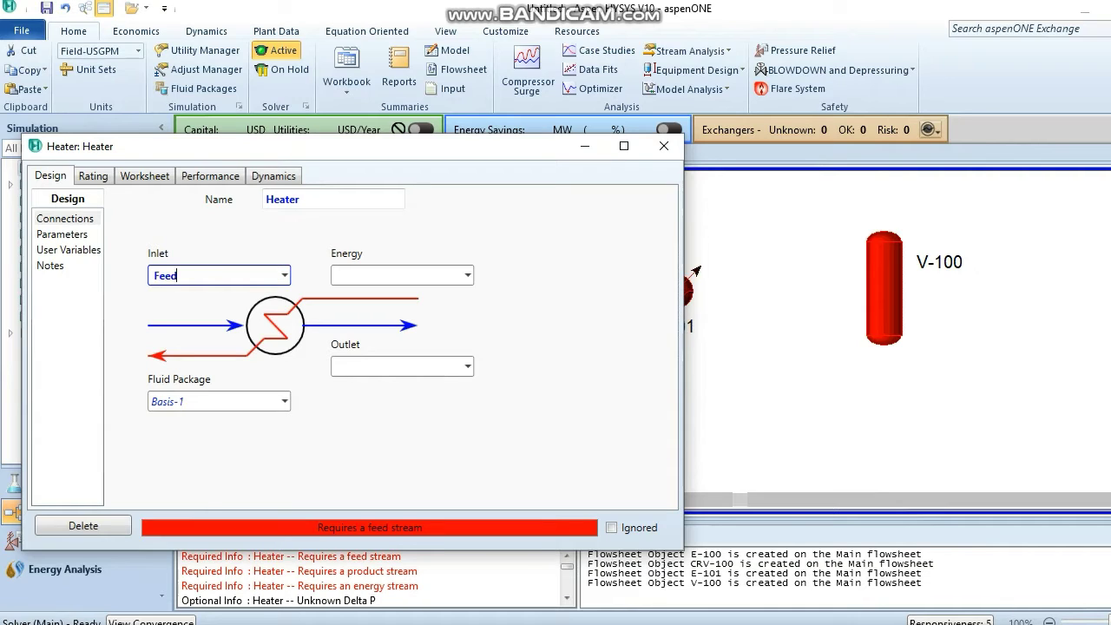
pyautogui.click(375, 278)
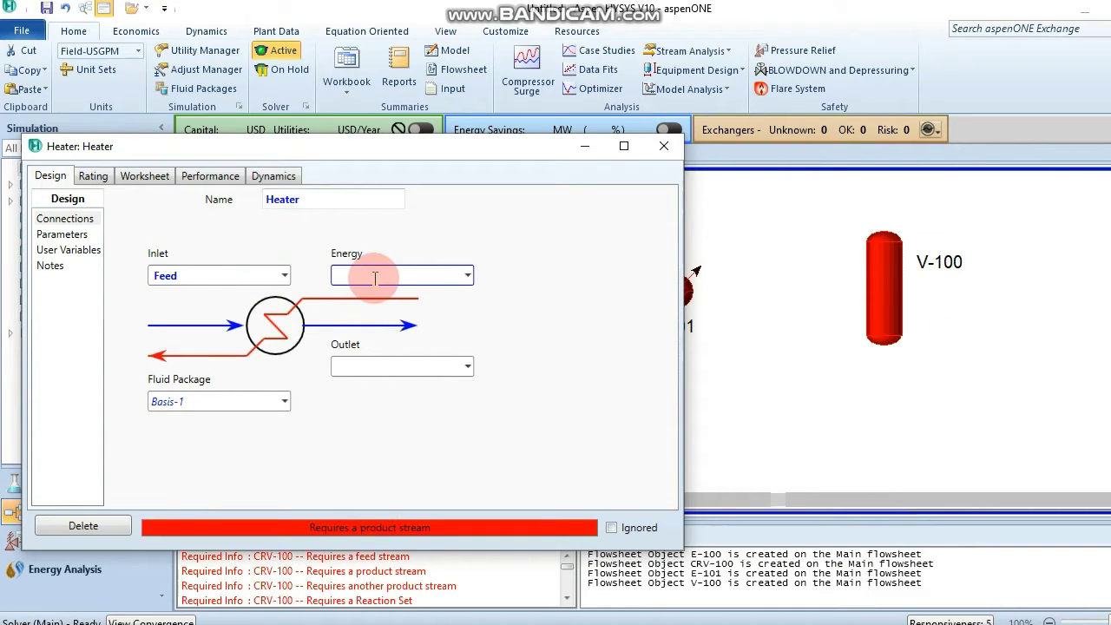
pyautogui.write('Heat Duty')
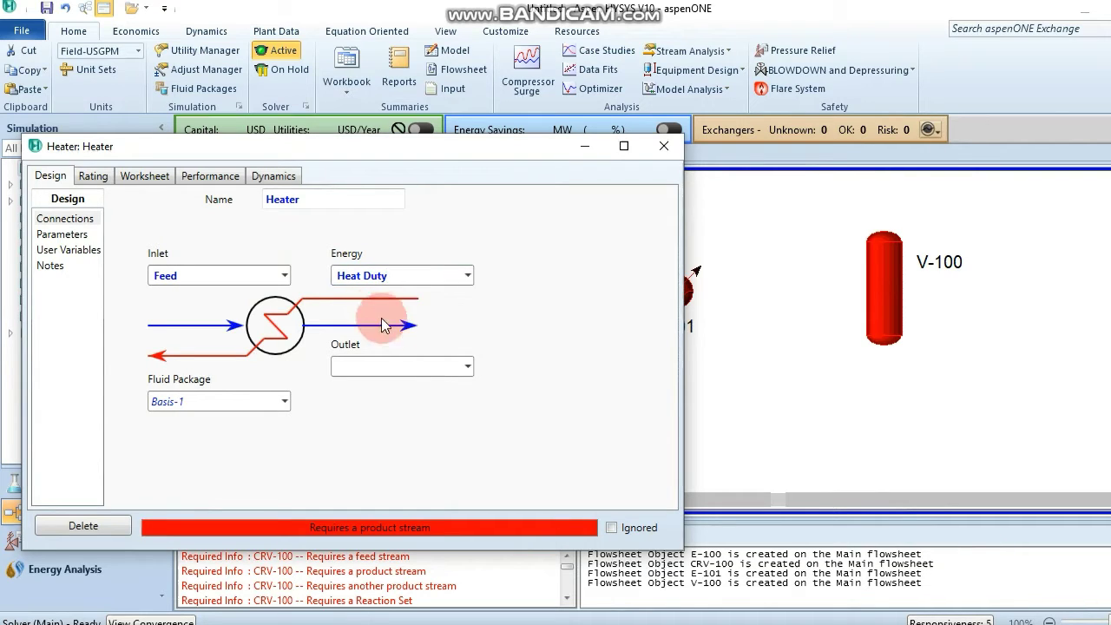
# Check the PDF diagram for the outlet name, set the heater's outlet stream to R-Feed and close its properties
pyautogui.click(389, 365)
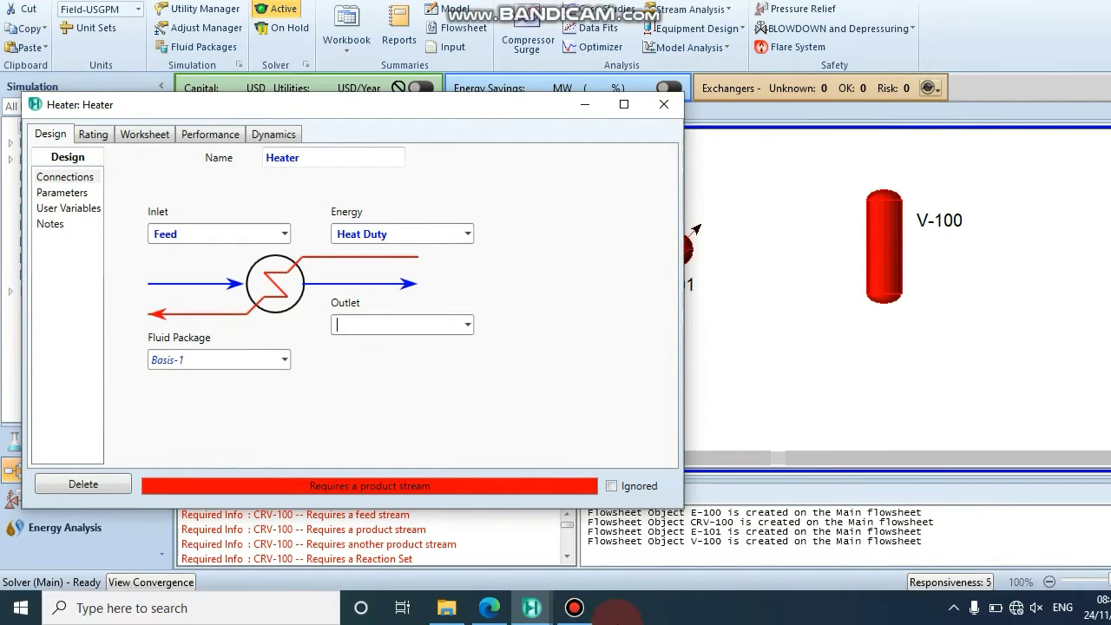
pyautogui.click(488, 607)
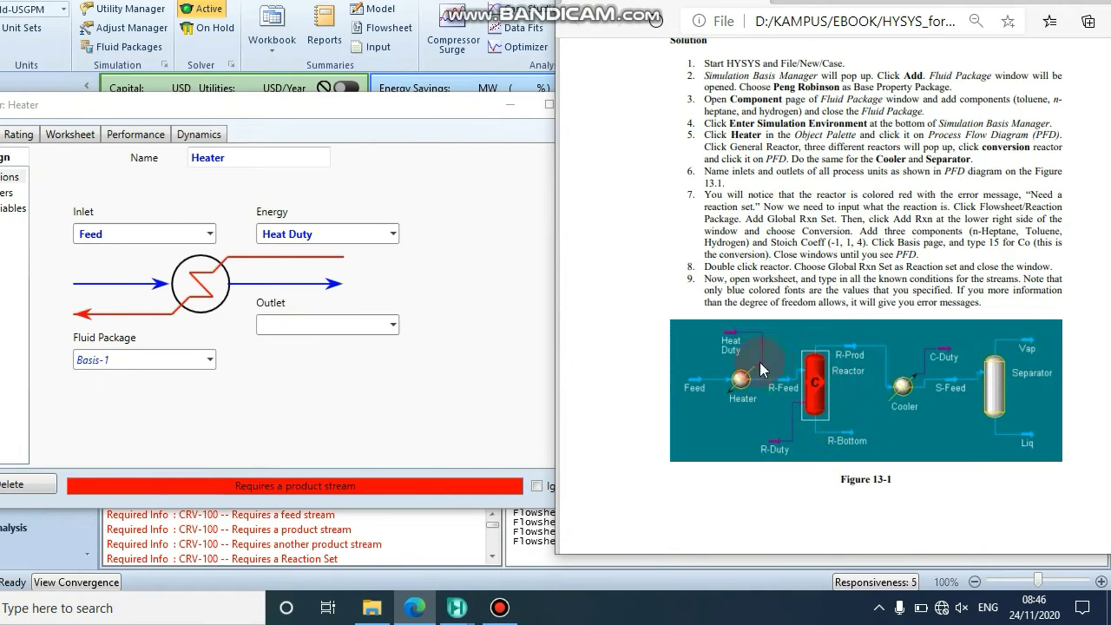
pyautogui.click(353, 291)
pyautogui.click(338, 324)
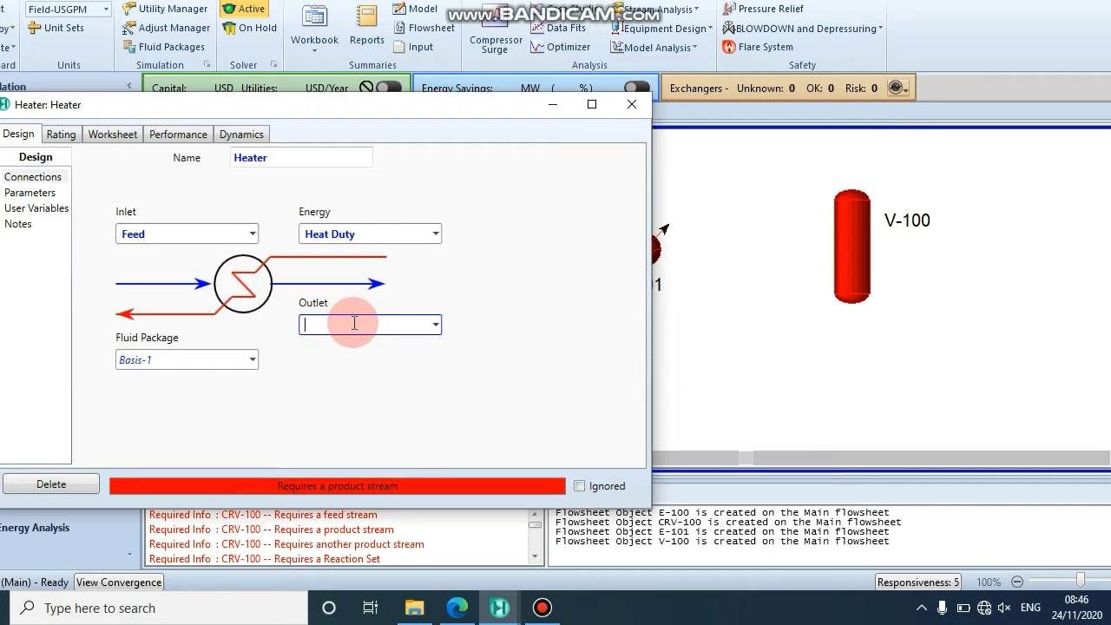
pyautogui.write('R-F')
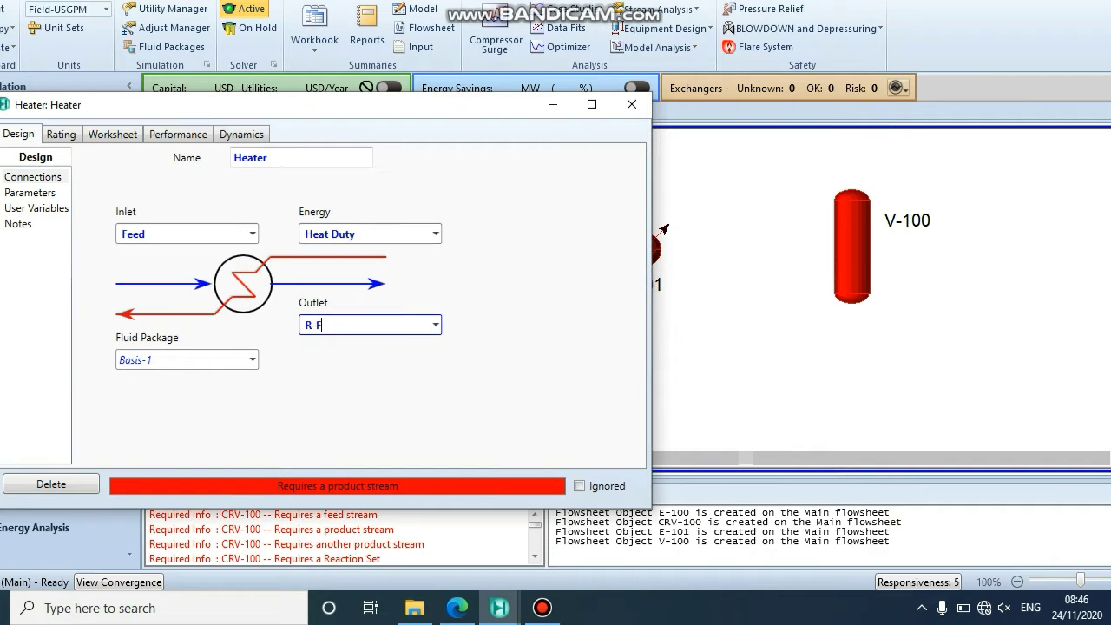
pyautogui.press('Return')
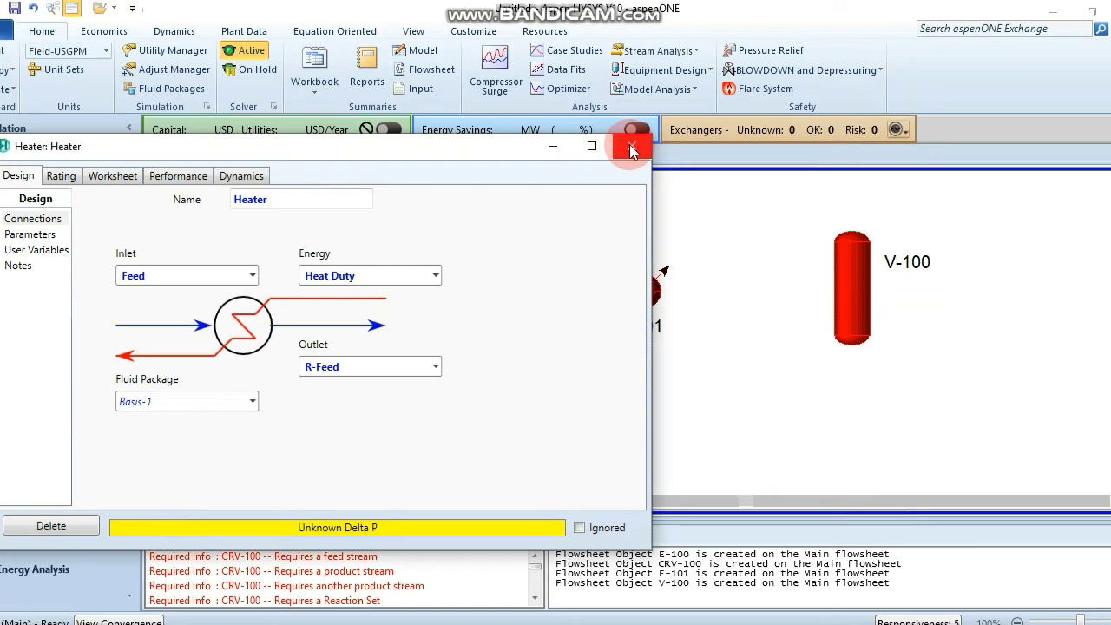
pyautogui.click(629, 146)
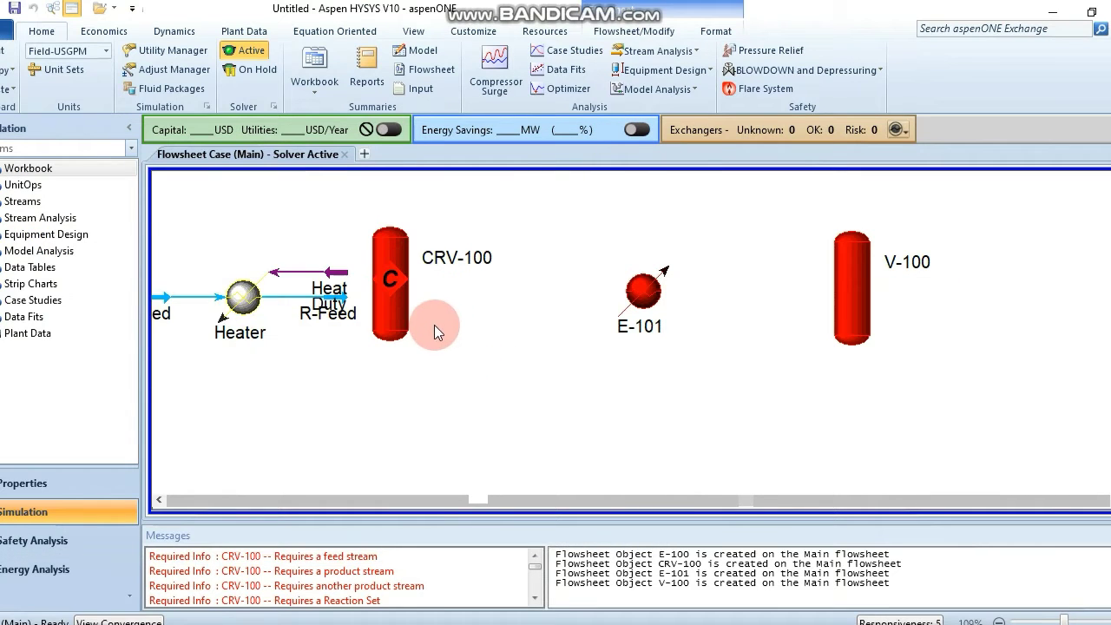
# Rename conversion reactor CRV-100 as Reactor and assign R-Feed as its inlet stream
pyautogui.doubleClick(398, 288)
pyautogui.write('Reactor')
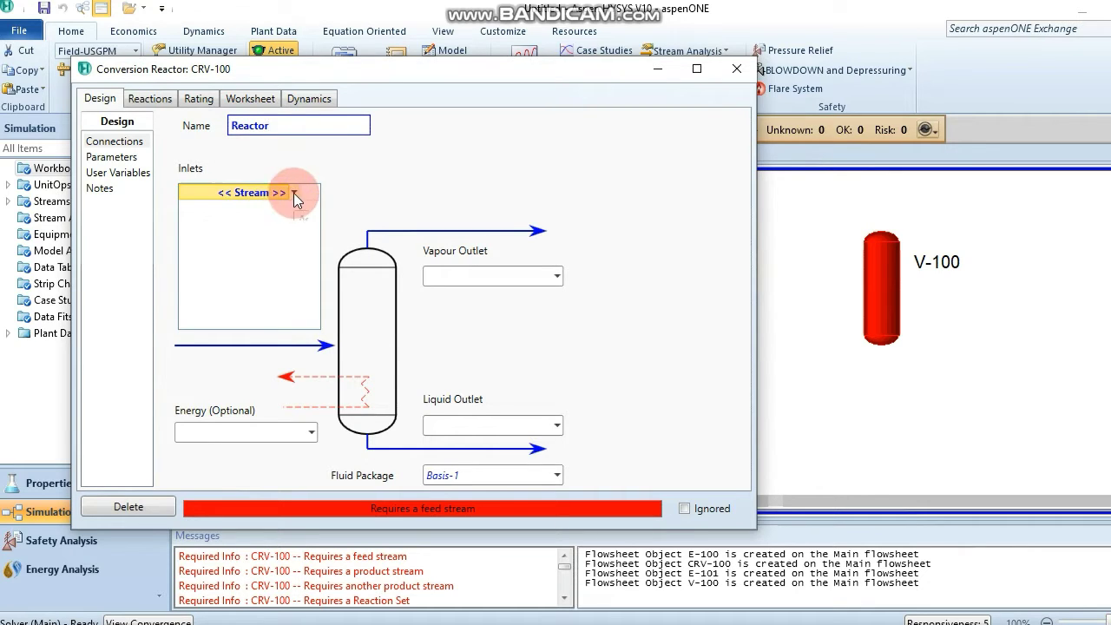
pyautogui.click(294, 192)
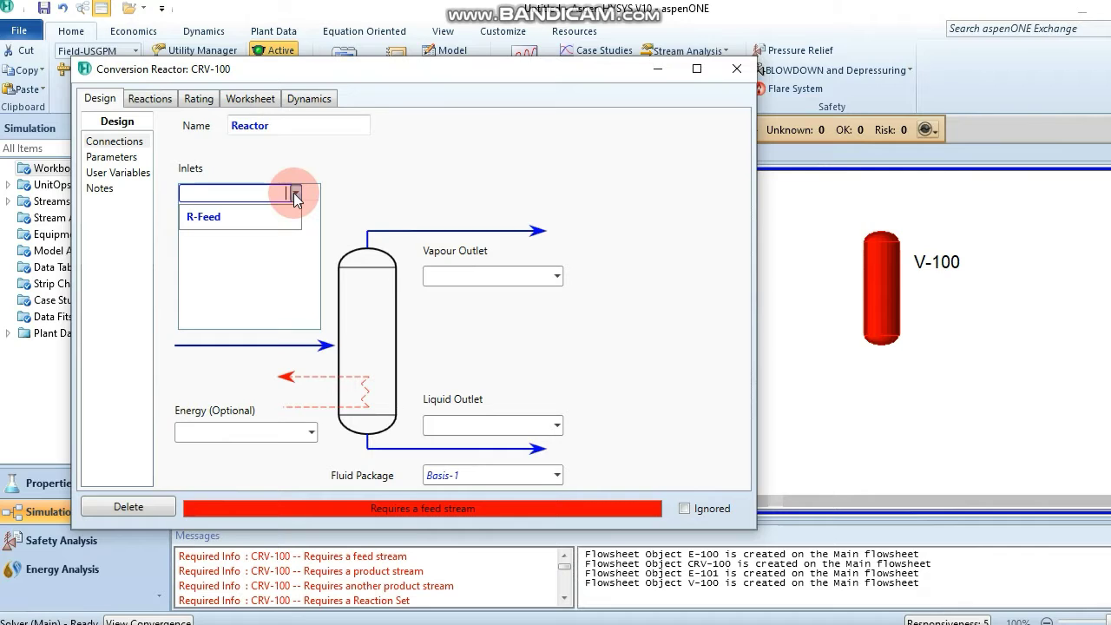
pyautogui.click(276, 215)
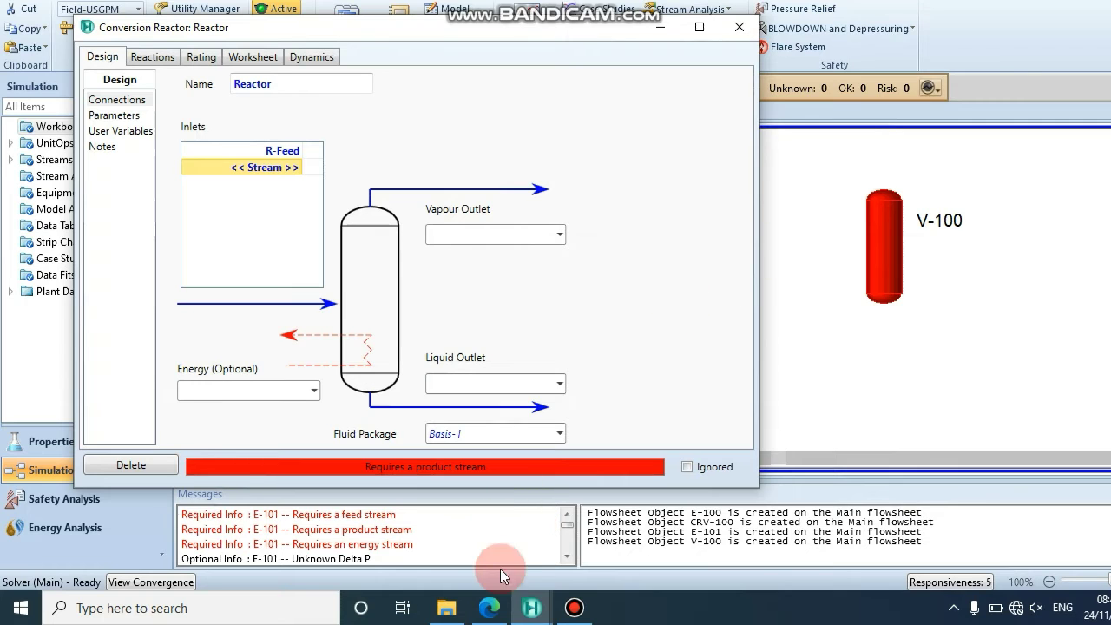
# Check the PDF diagram and set the reactor's vapour outlet to R-Prod and its liquid outlet to R-Bottom
pyautogui.click(490, 608)
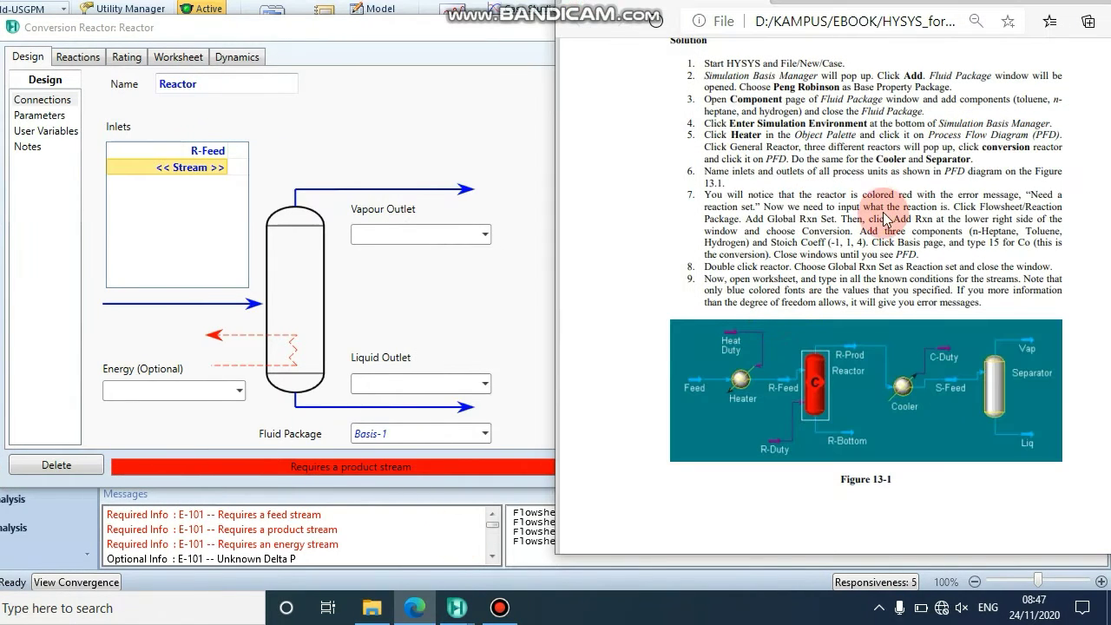
pyautogui.click(402, 233)
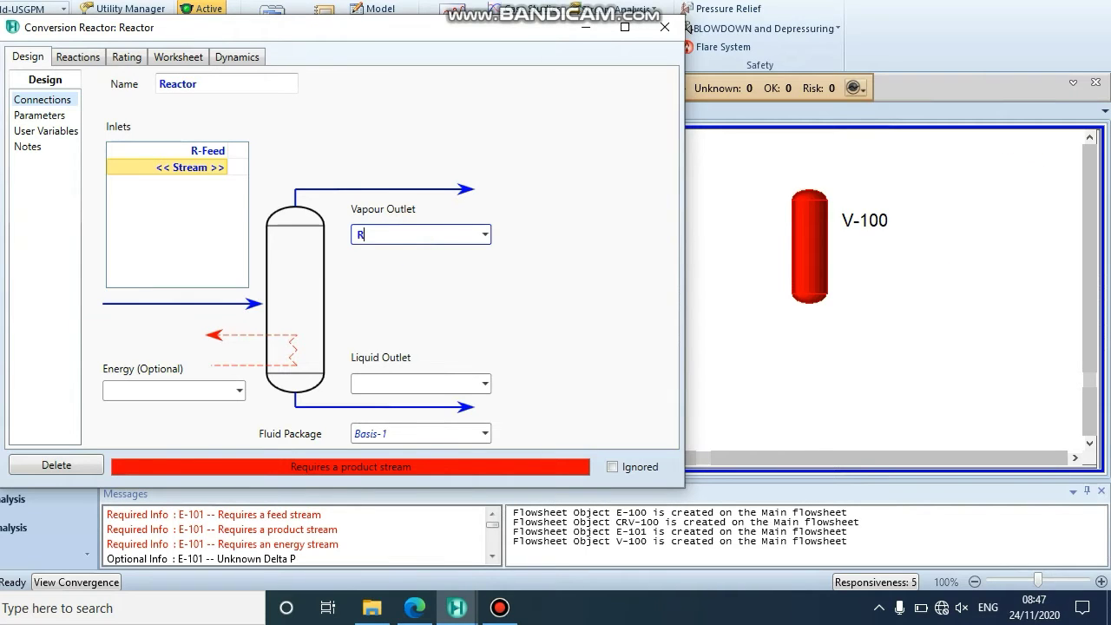
pyautogui.write('R-Prod')
pyautogui.press('Return')
pyautogui.click(420, 384)
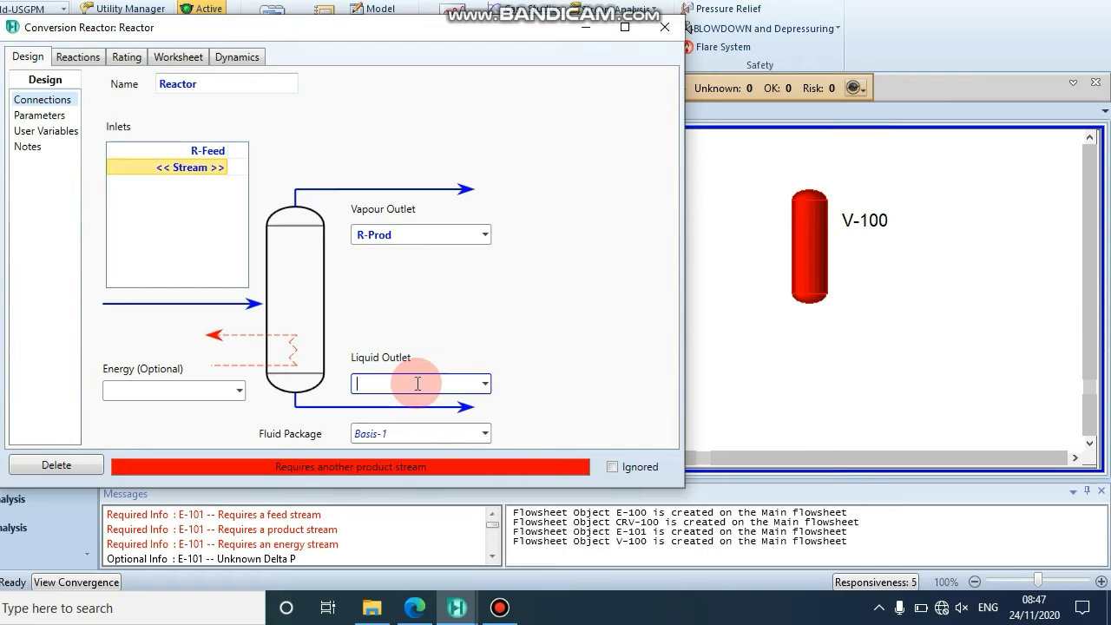
pyautogui.write('R')
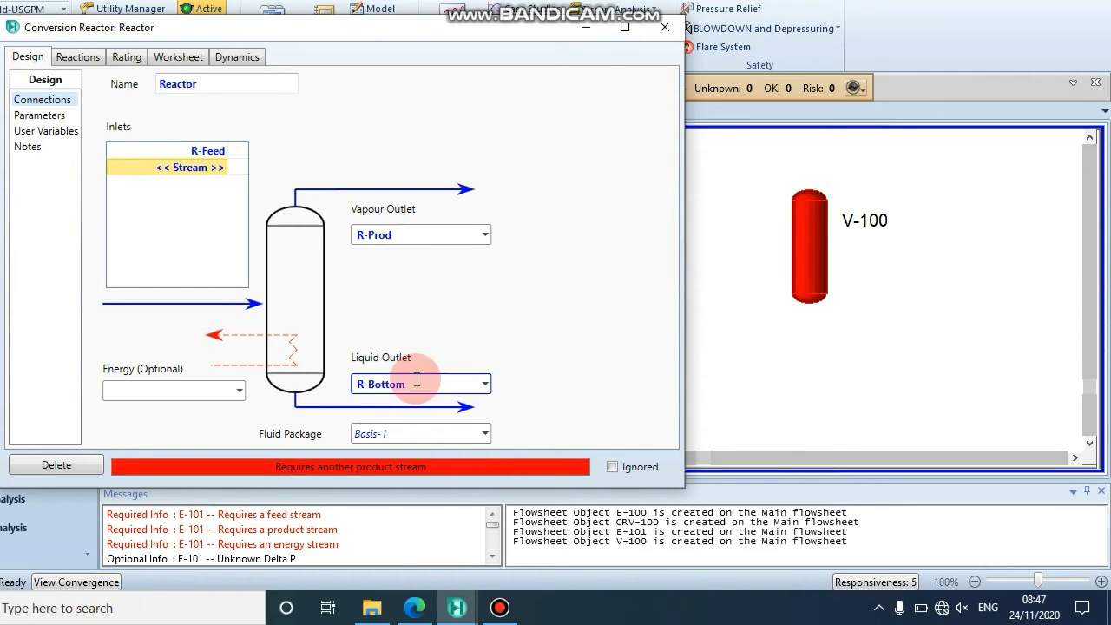
pyautogui.write('-Bottom')
pyautogui.press('Return')
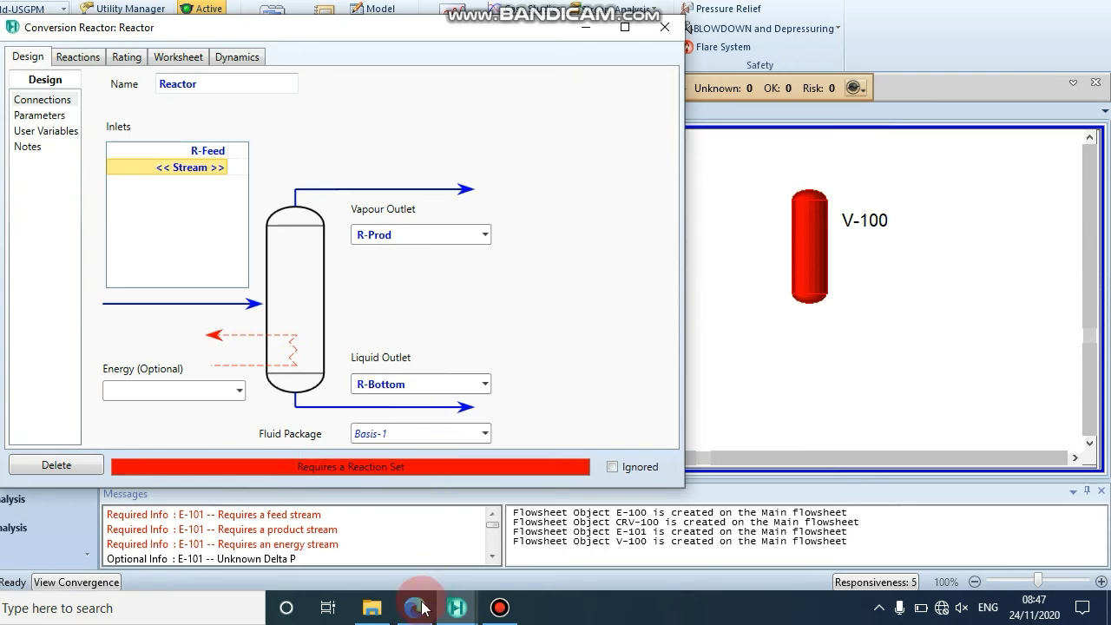
# Following the PDF diagram, assign R-Duty as the reactor's energy stream and close its properties
pyautogui.click(418, 608)
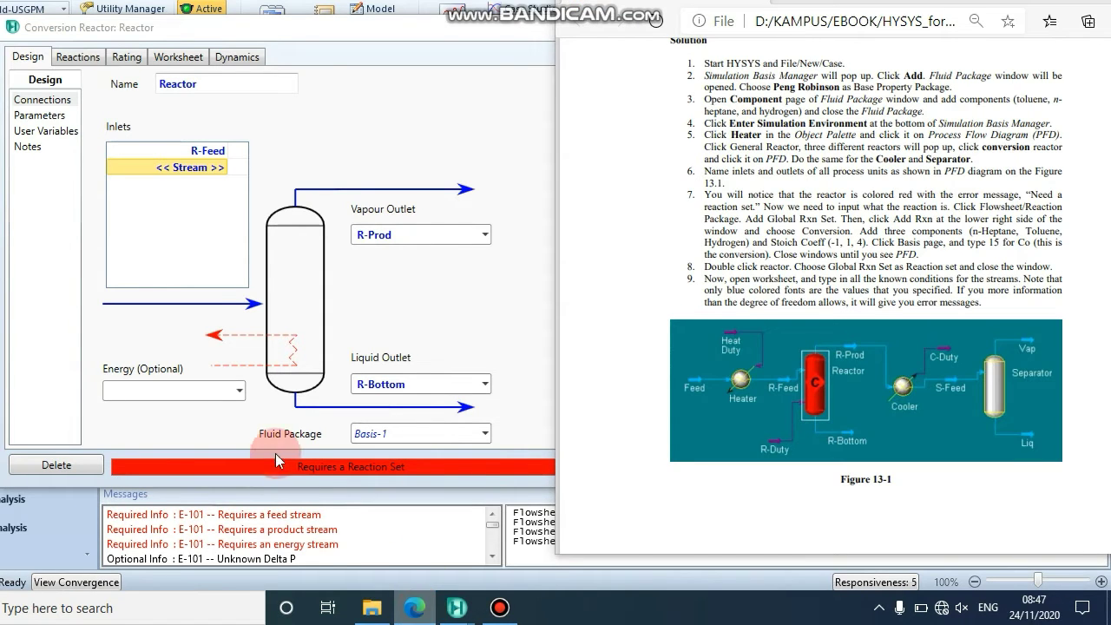
pyautogui.click(417, 609)
pyautogui.click(193, 391)
pyautogui.write('R-D')
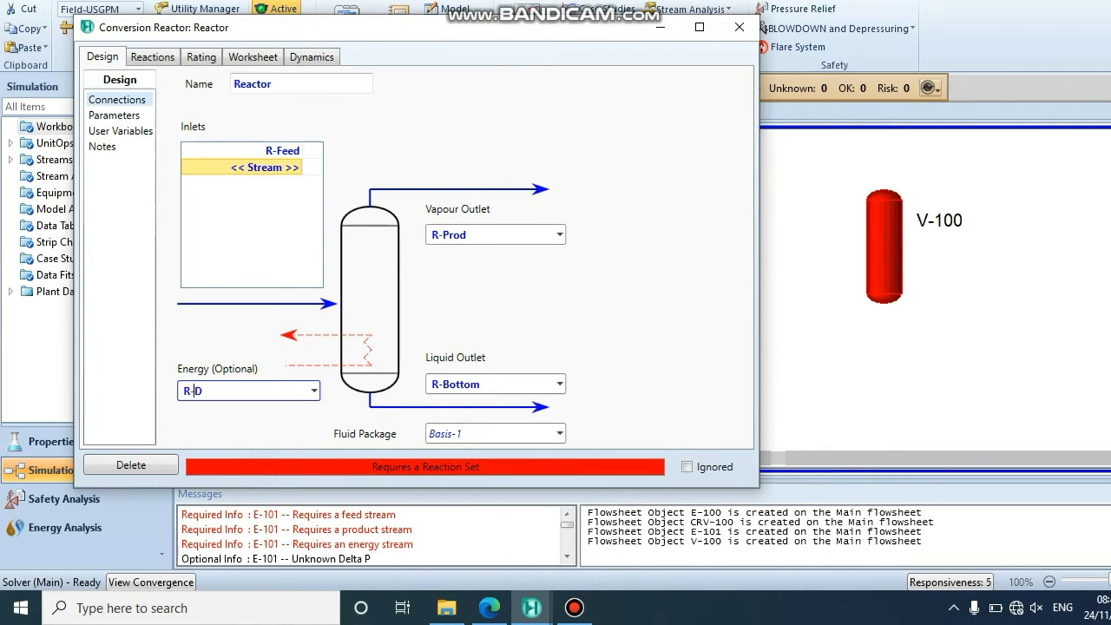
pyautogui.write('uty')
pyautogui.press('Return')
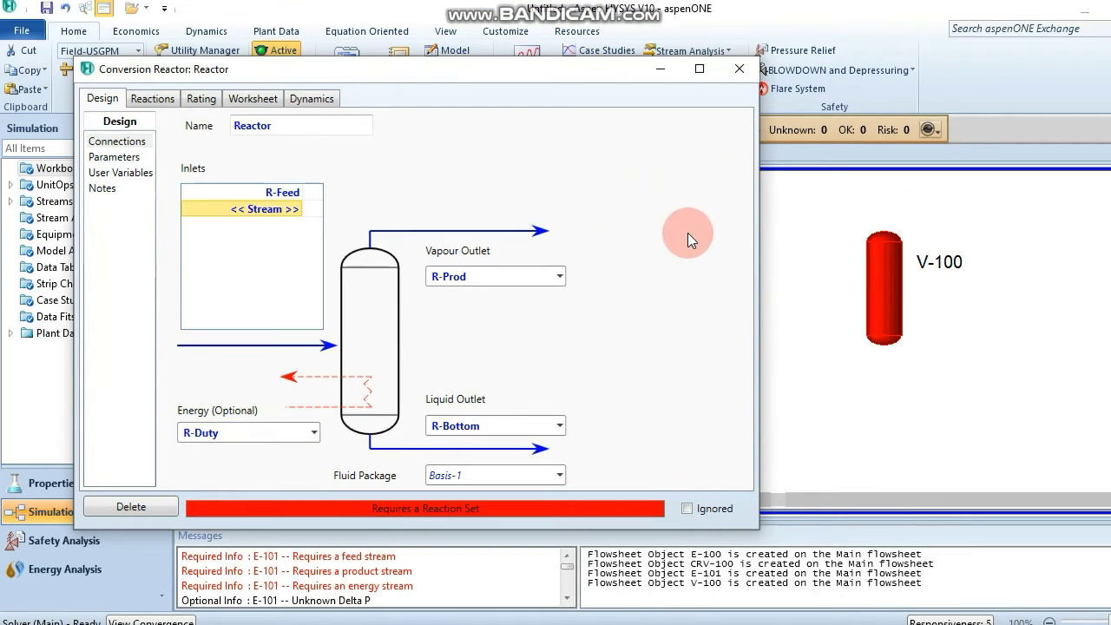
pyautogui.click(733, 79)
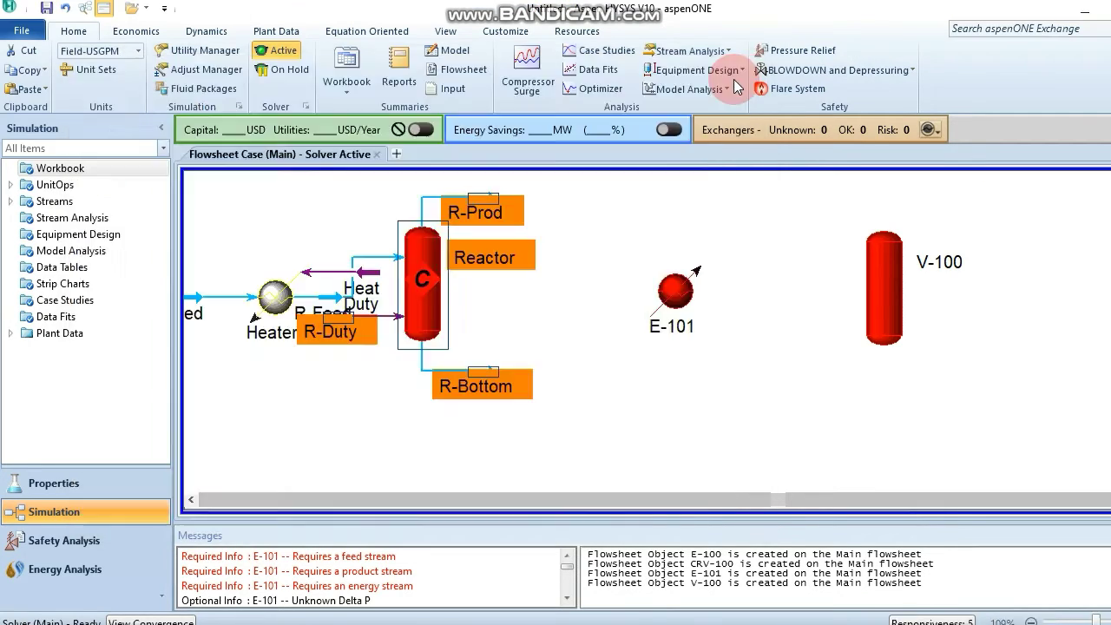
pyautogui.click(747, 275)
# Rename cooler E-101 as Cooler and assign R-Prod as its inlet stream, following the PDF diagram
pyautogui.doubleClick(668, 289)
pyautogui.moveTo(489, 214); pyautogui.dragTo(512, 111)
pyautogui.click(451, 159)
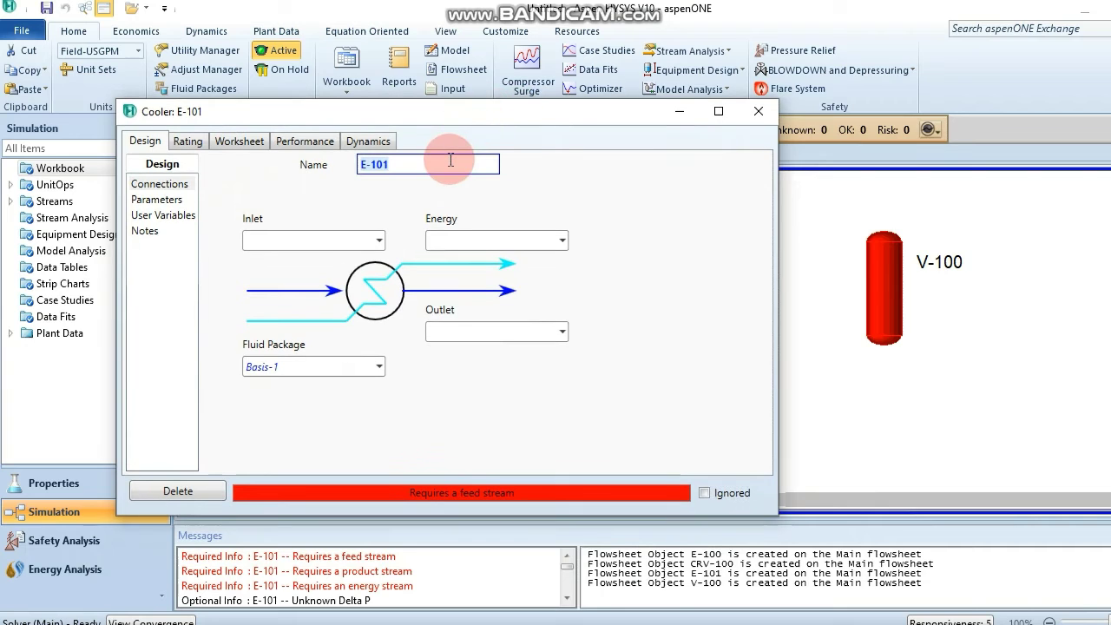
pyautogui.write('Cooler')
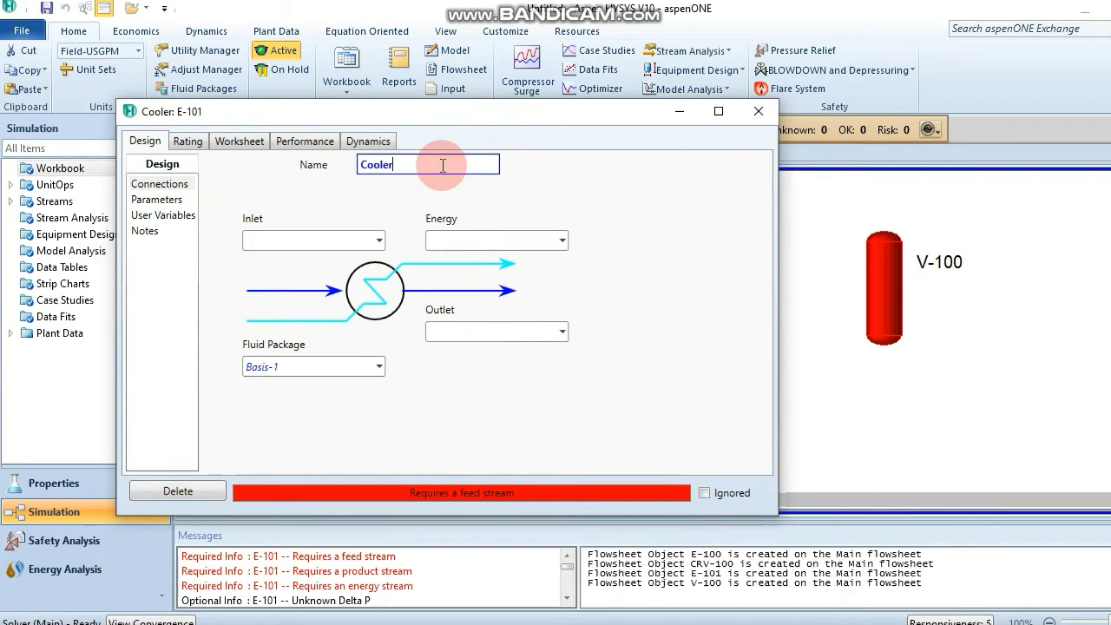
pyautogui.click(376, 241)
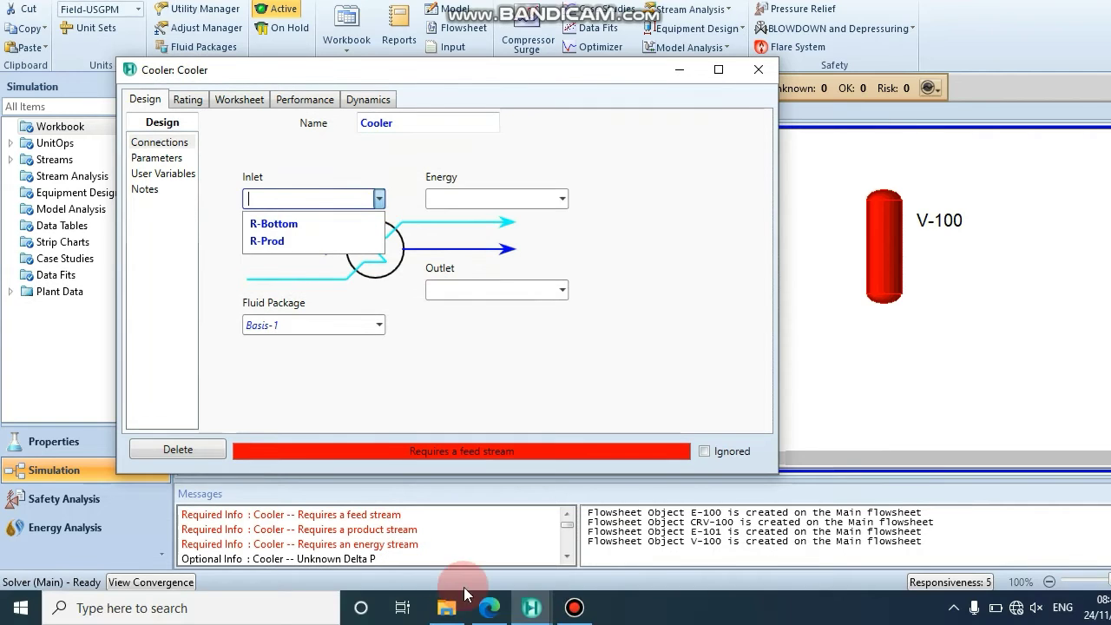
pyautogui.click(489, 607)
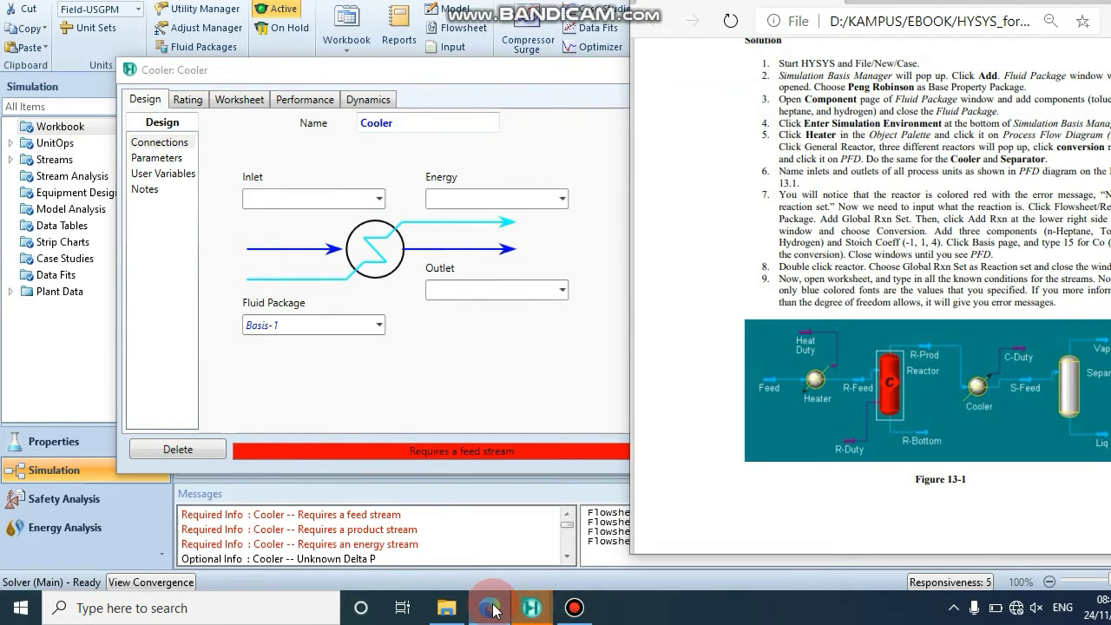
pyautogui.click(379, 201)
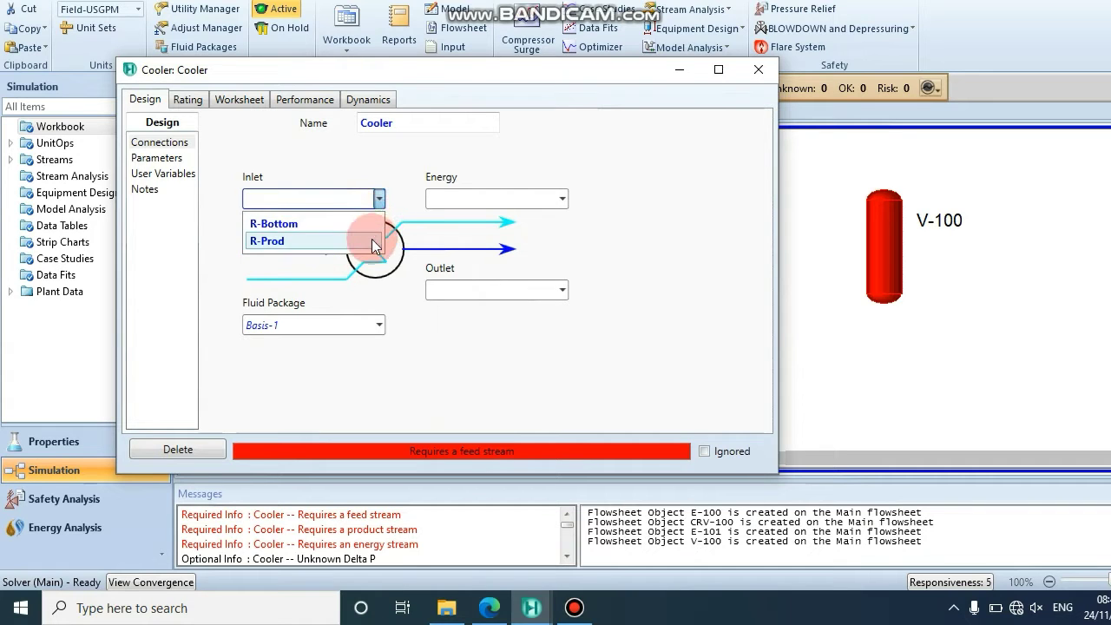
pyautogui.click(371, 240)
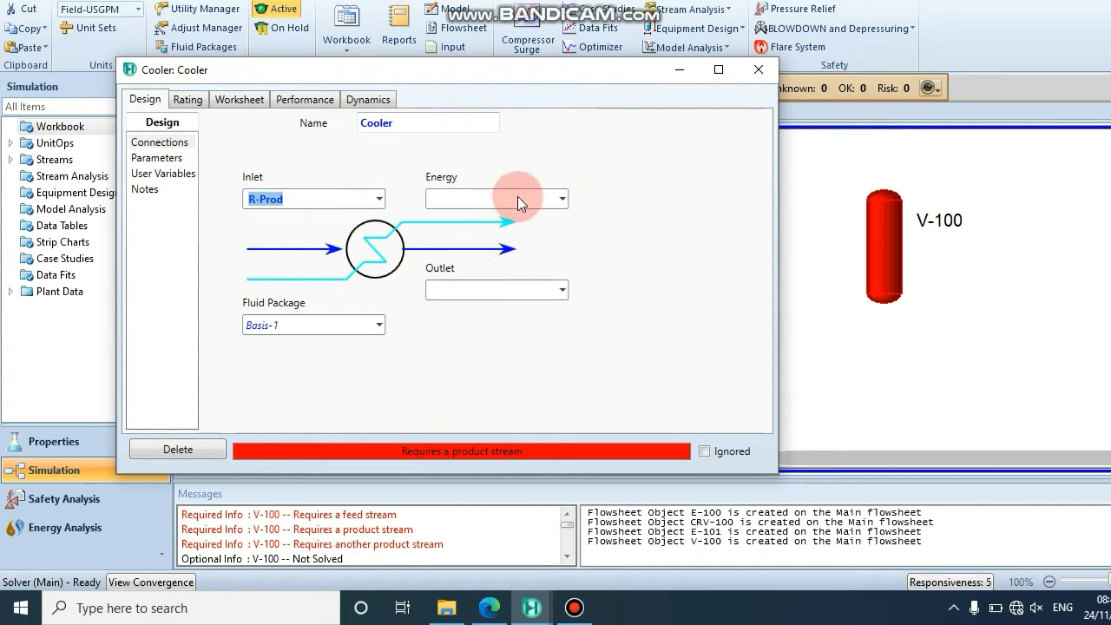
# Set the cooler's outlet stream to S-Feed and its energy stream to C-Duty, then close its properties
pyautogui.click(505, 612)
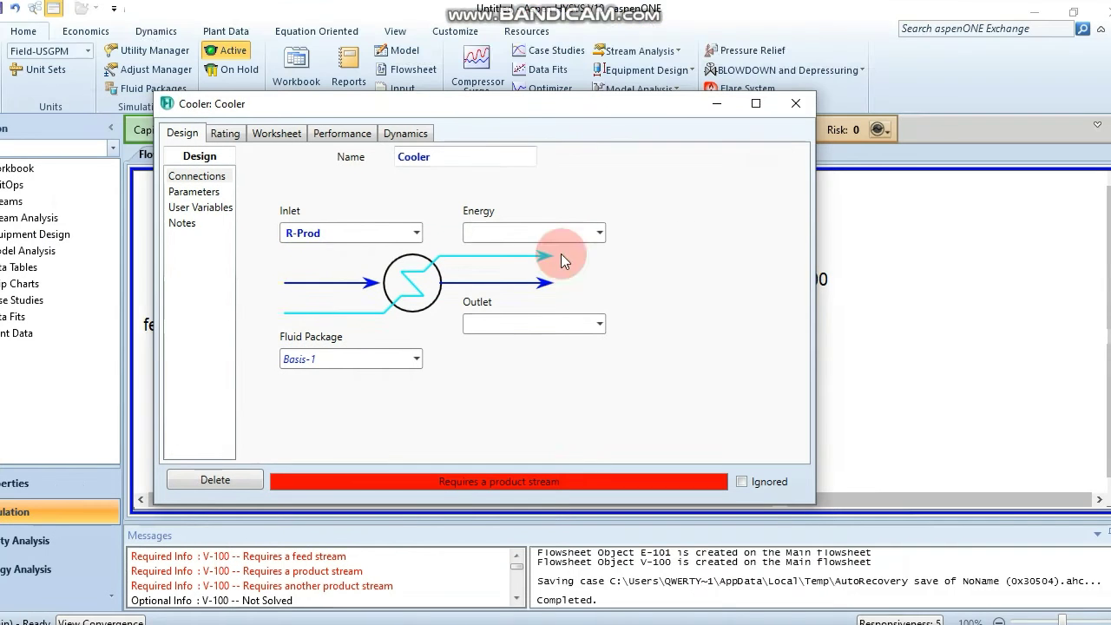
pyautogui.click(594, 320)
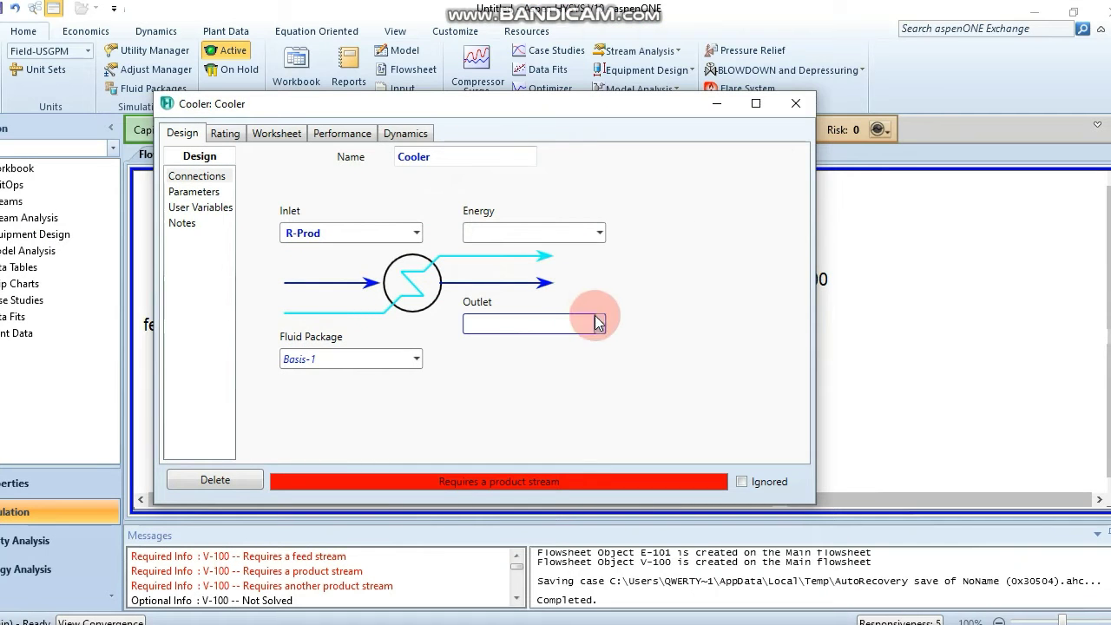
pyautogui.write('S-Feed')
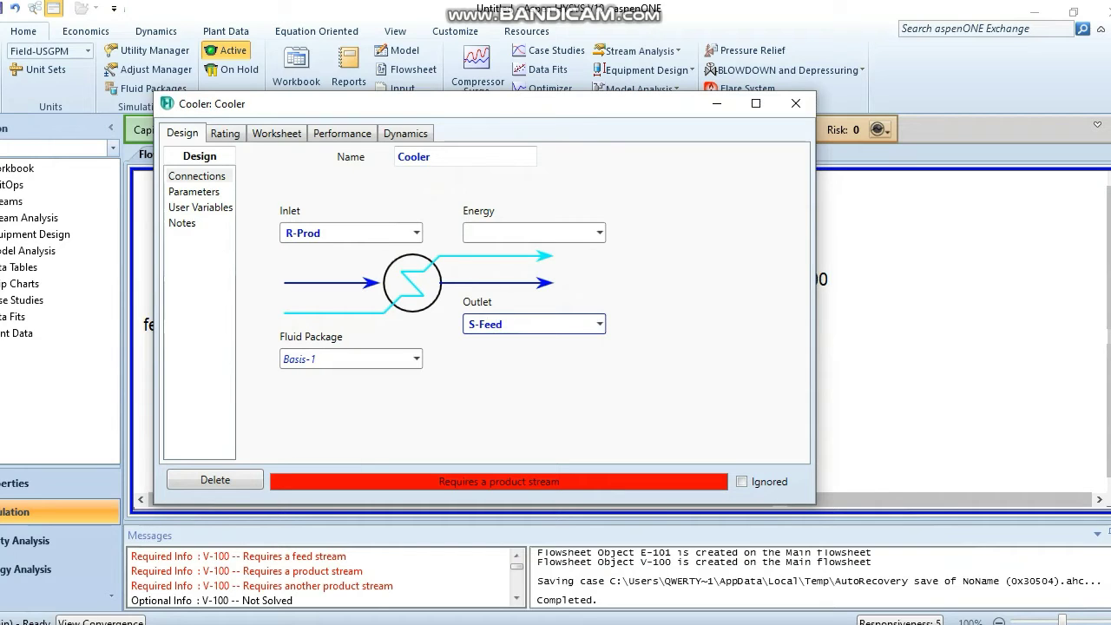
pyautogui.click(538, 234)
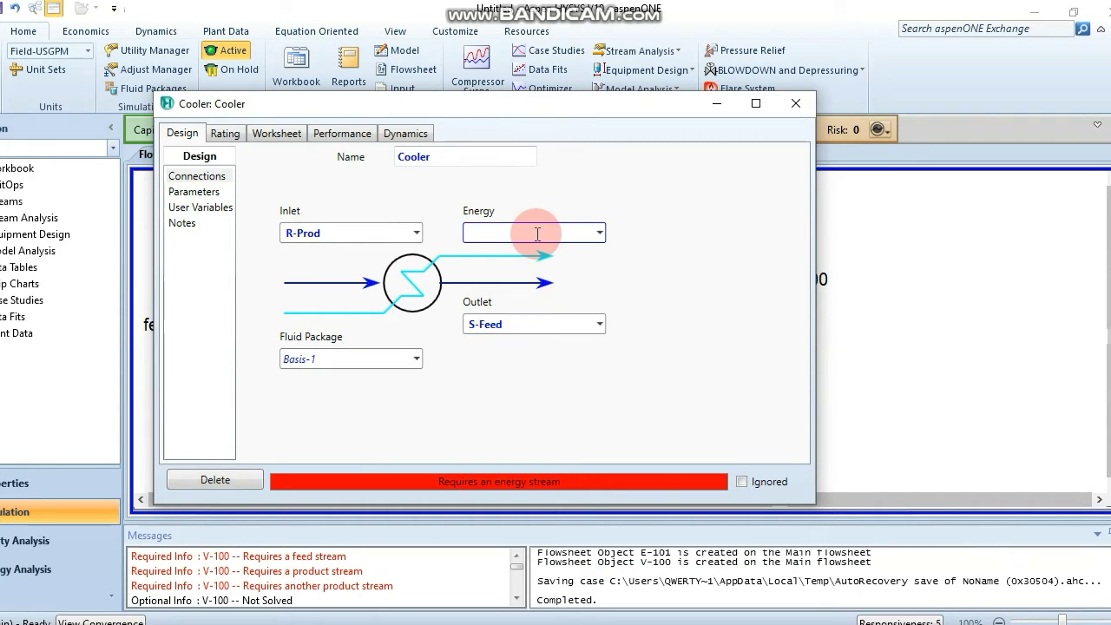
pyautogui.write('C-Duty')
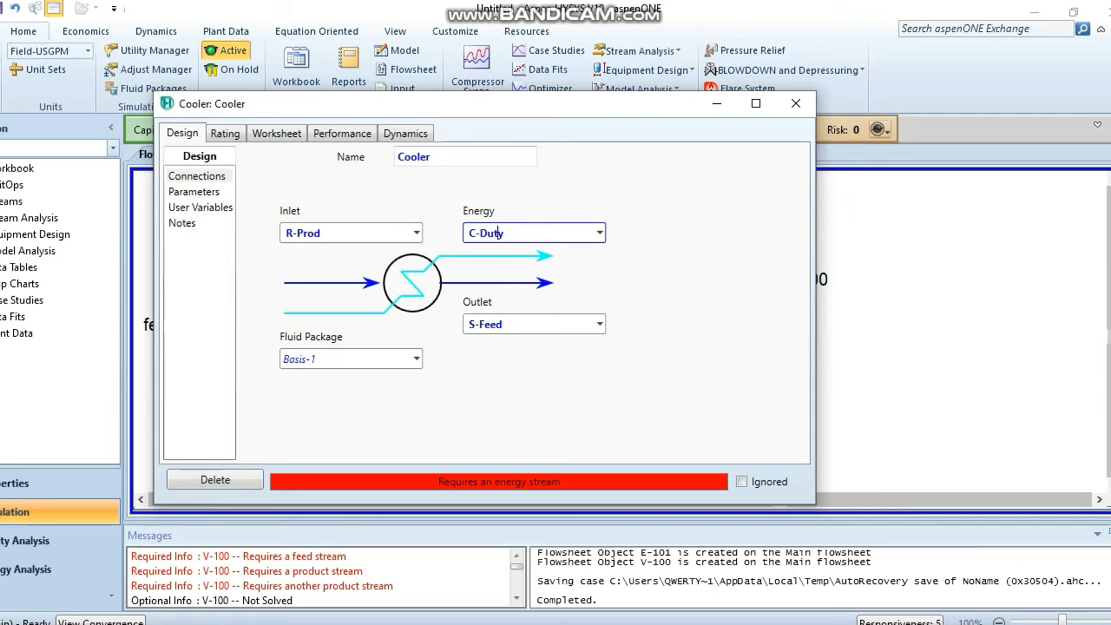
pyautogui.click(578, 231)
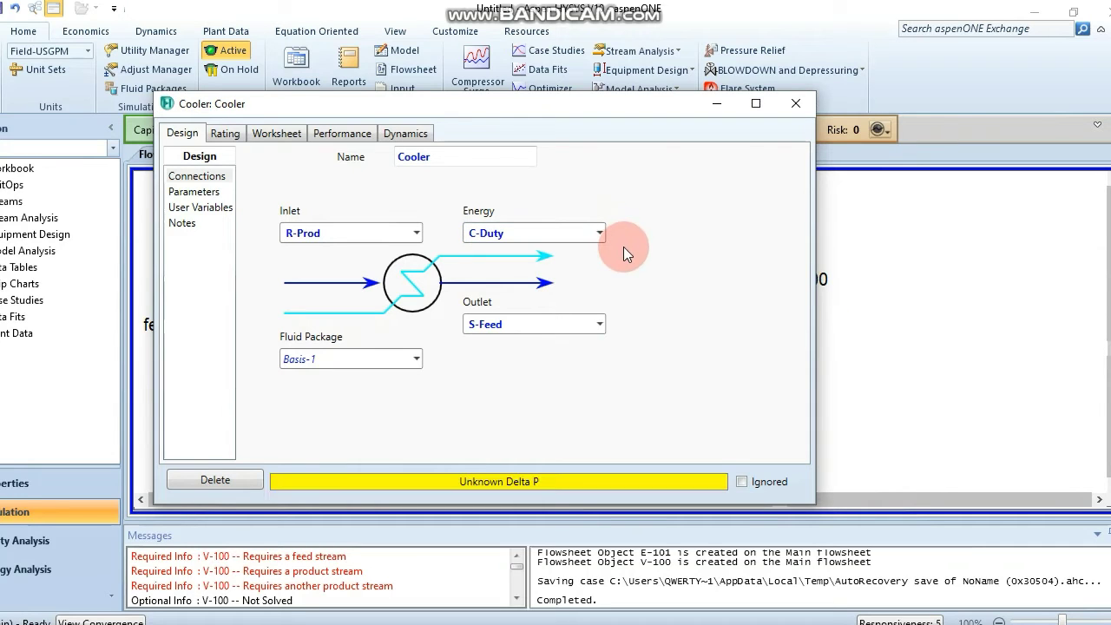
pyautogui.click(725, 154)
pyautogui.click(798, 111)
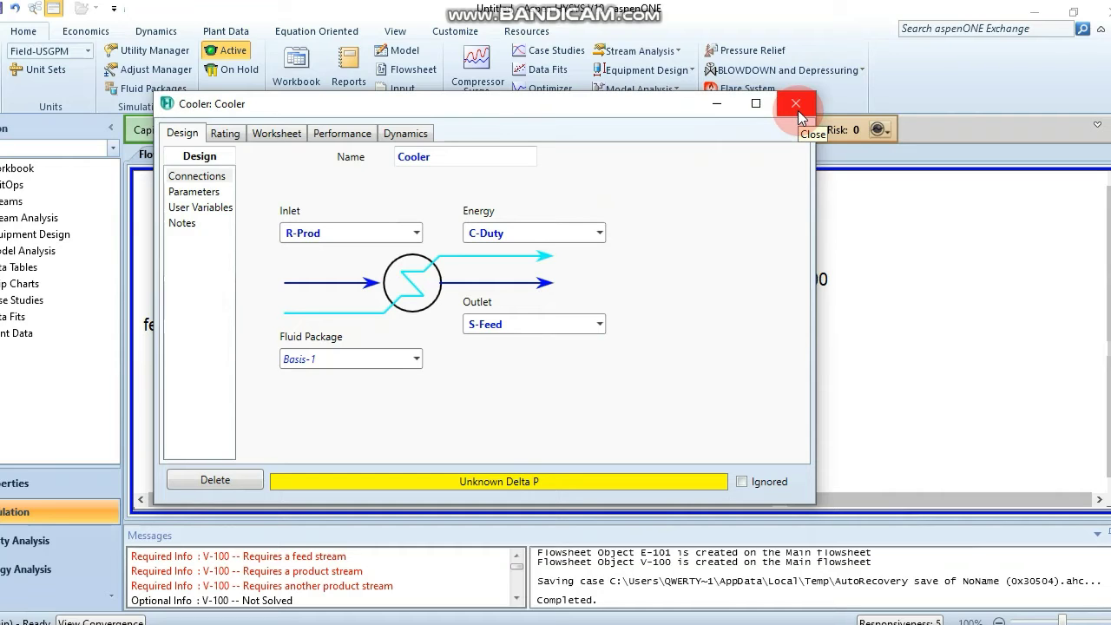
pyautogui.click(798, 117)
pyautogui.click(833, 393)
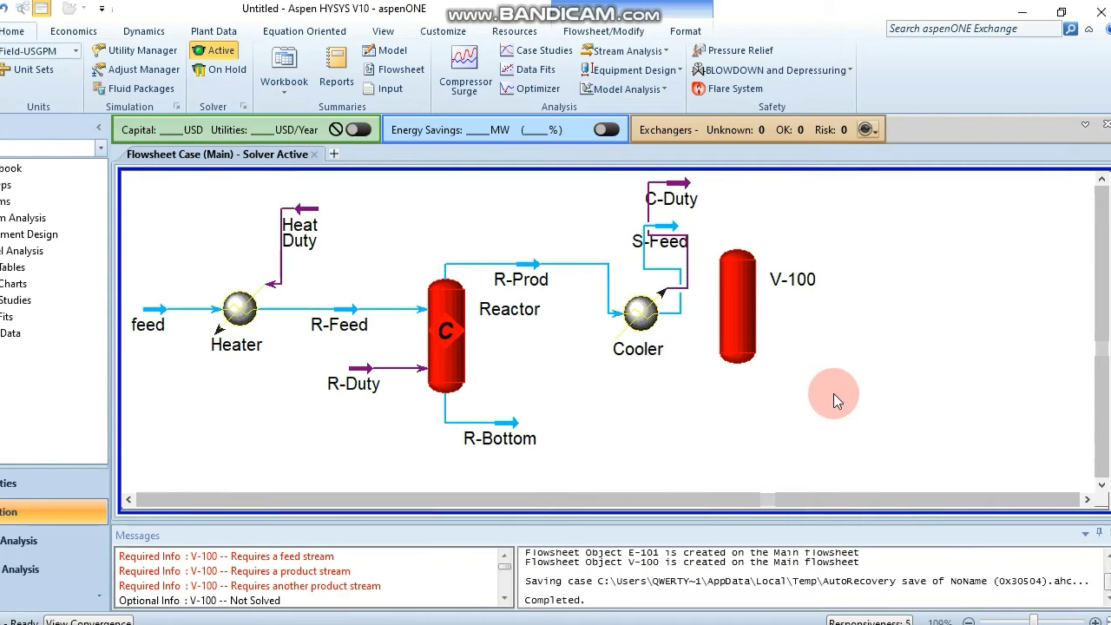
# Tidy the flowsheet by moving V-100 farther from the cooler, S-Feed between them and C-Duty closer above the cooler
pyautogui.moveTo(744, 276); pyautogui.dragTo(846, 274)
pyautogui.moveTo(846, 312); pyautogui.dragTo(824, 332)
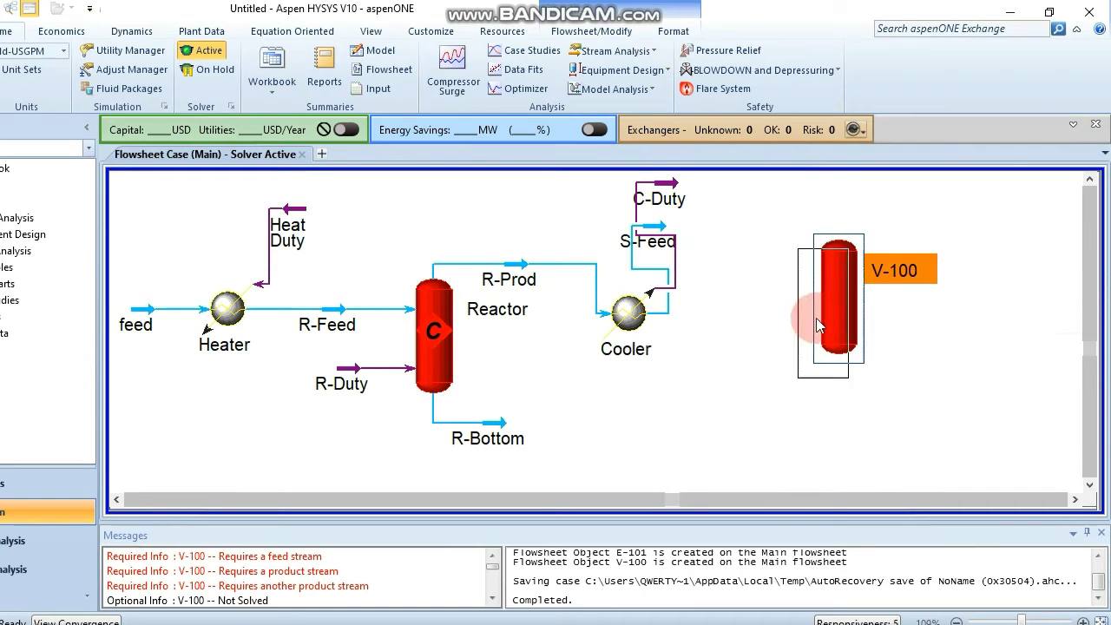
pyautogui.click(639, 241)
pyautogui.moveTo(642, 240); pyautogui.dragTo(708, 360)
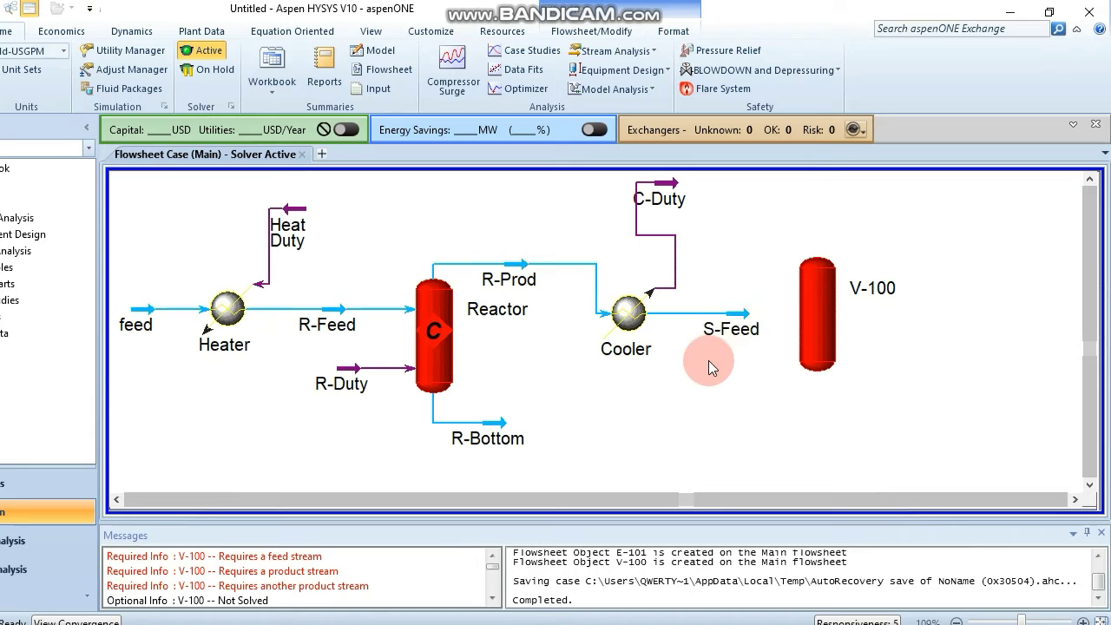
pyautogui.click(669, 184)
pyautogui.moveTo(668, 184); pyautogui.dragTo(694, 234)
# Rename separator V-100 as Separator and assign S-Feed as its inlet stream
pyautogui.doubleClick(824, 294)
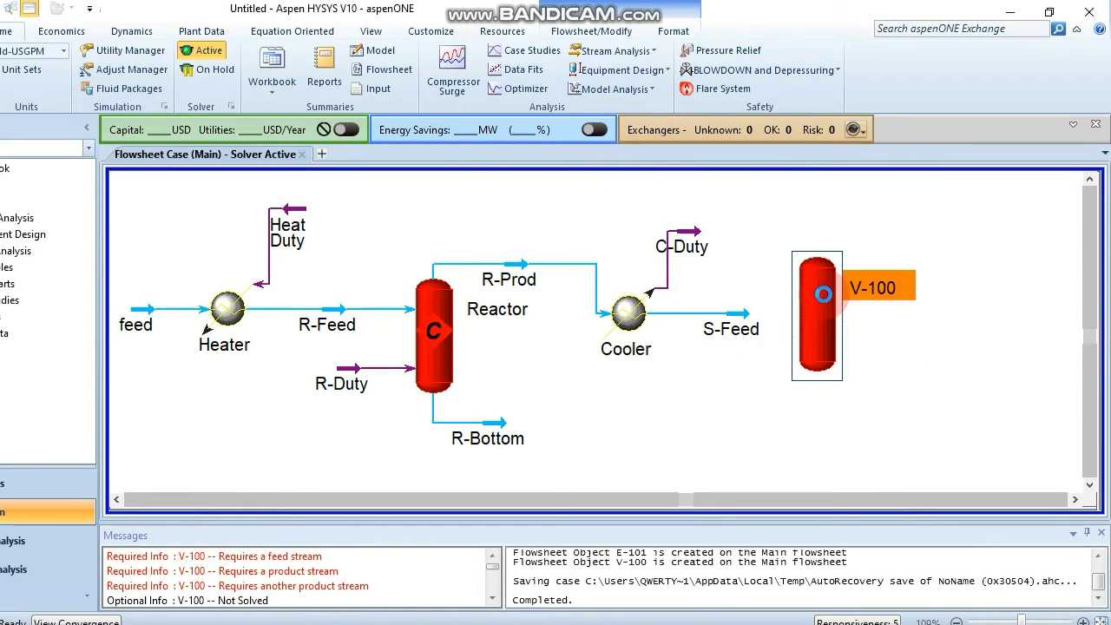
pyautogui.moveTo(499, 208); pyautogui.dragTo(566, 111)
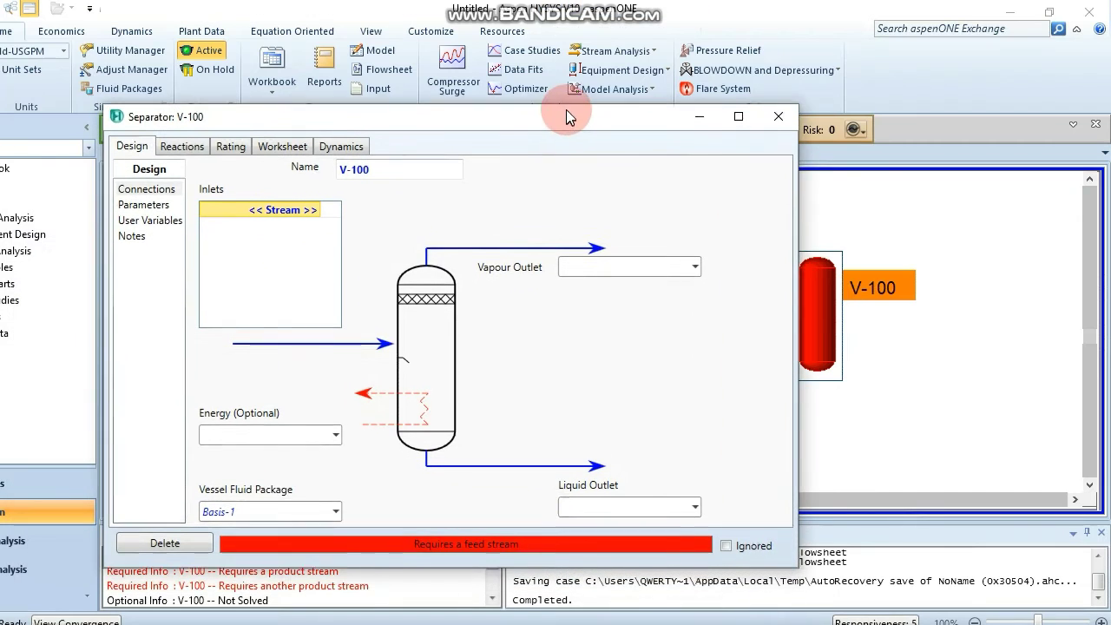
pyautogui.click(422, 166)
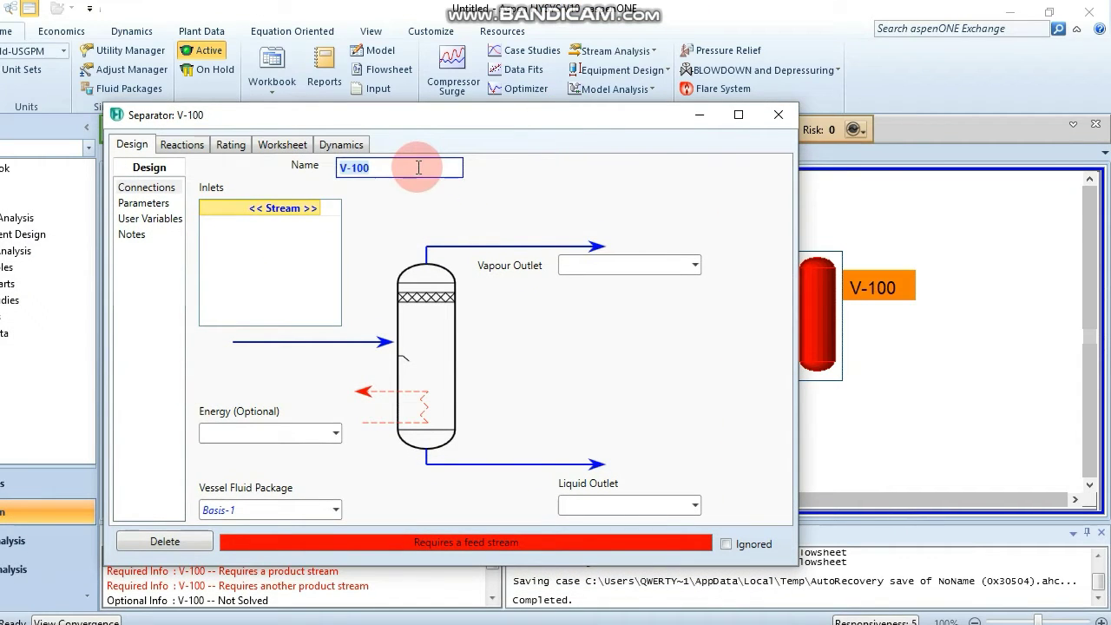
pyautogui.write('Separator')
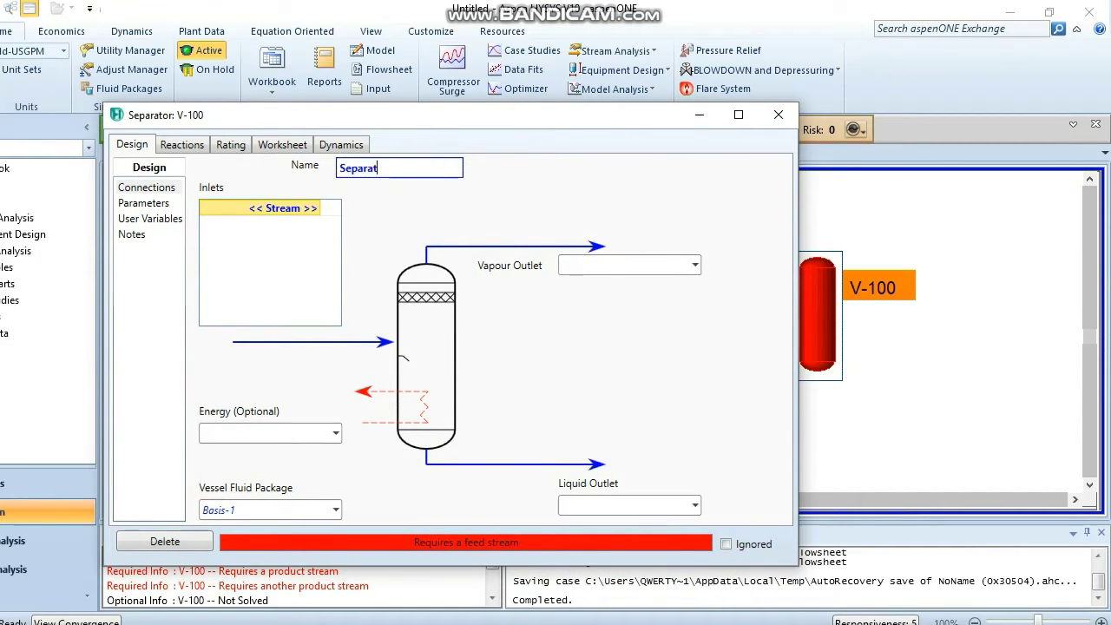
pyautogui.click(315, 209)
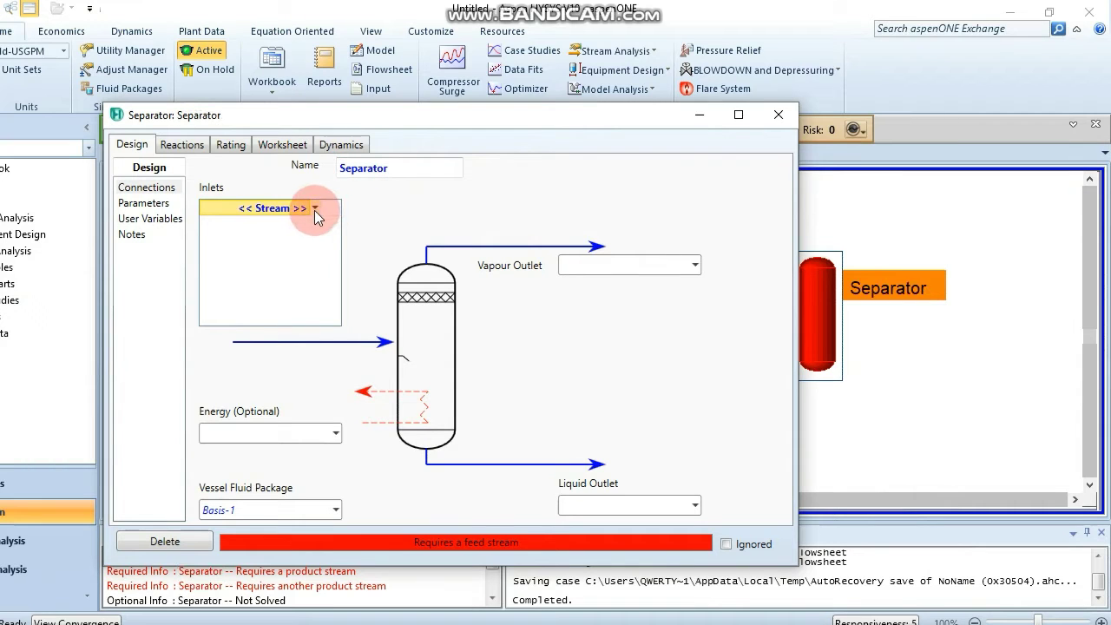
pyautogui.click(316, 210)
pyautogui.click(304, 250)
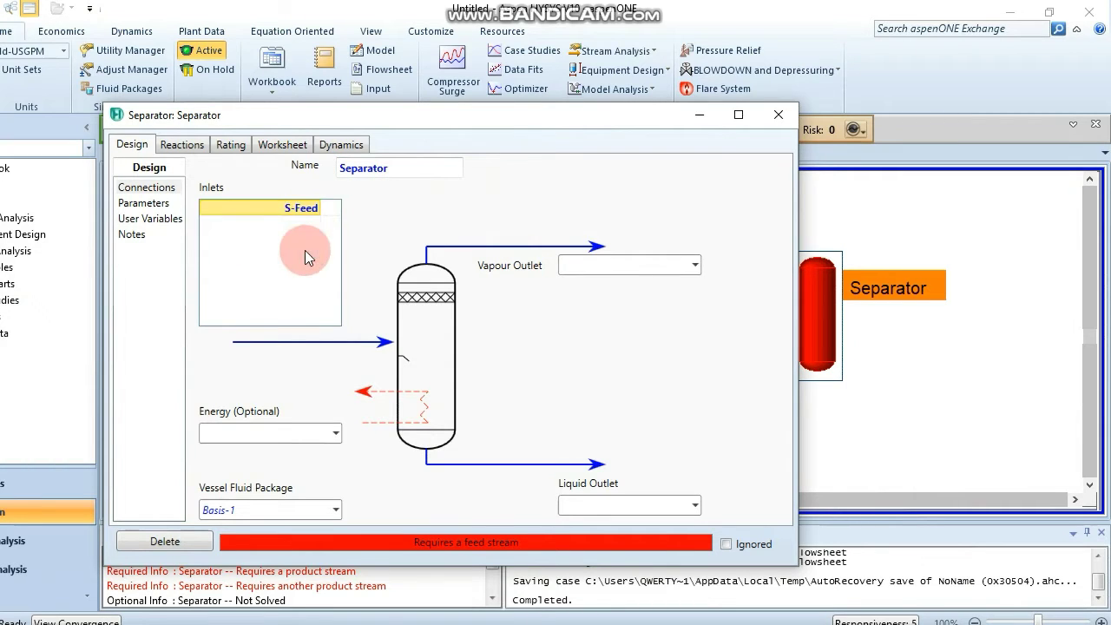
pyautogui.click(302, 434)
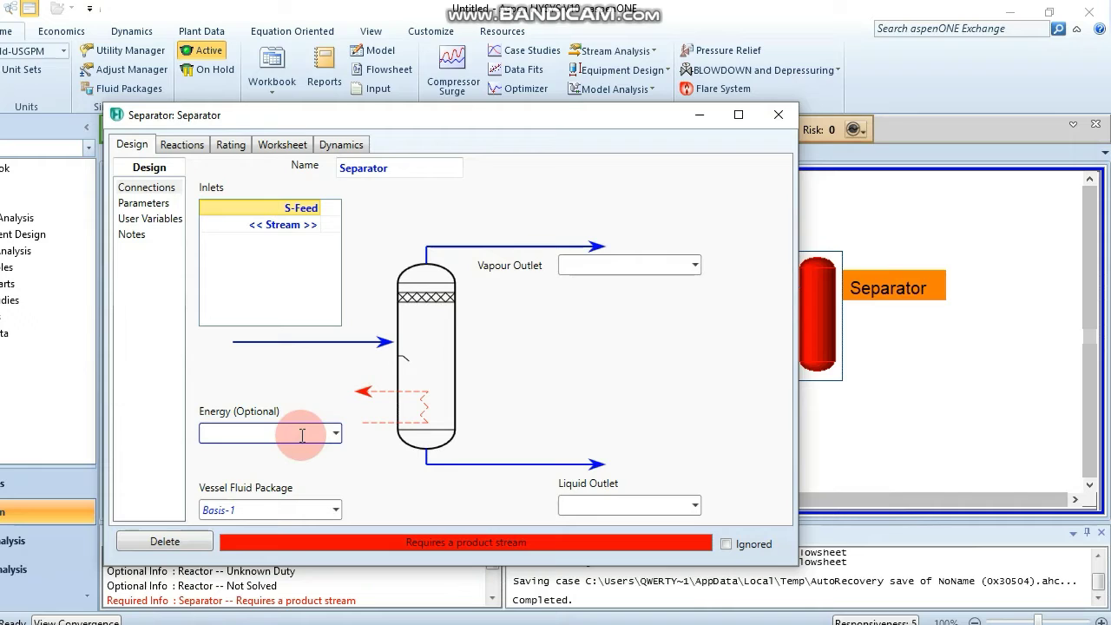
# Set the separator's vapour outlet to Vap and its liquid outlet to Liq
pyautogui.click(577, 263)
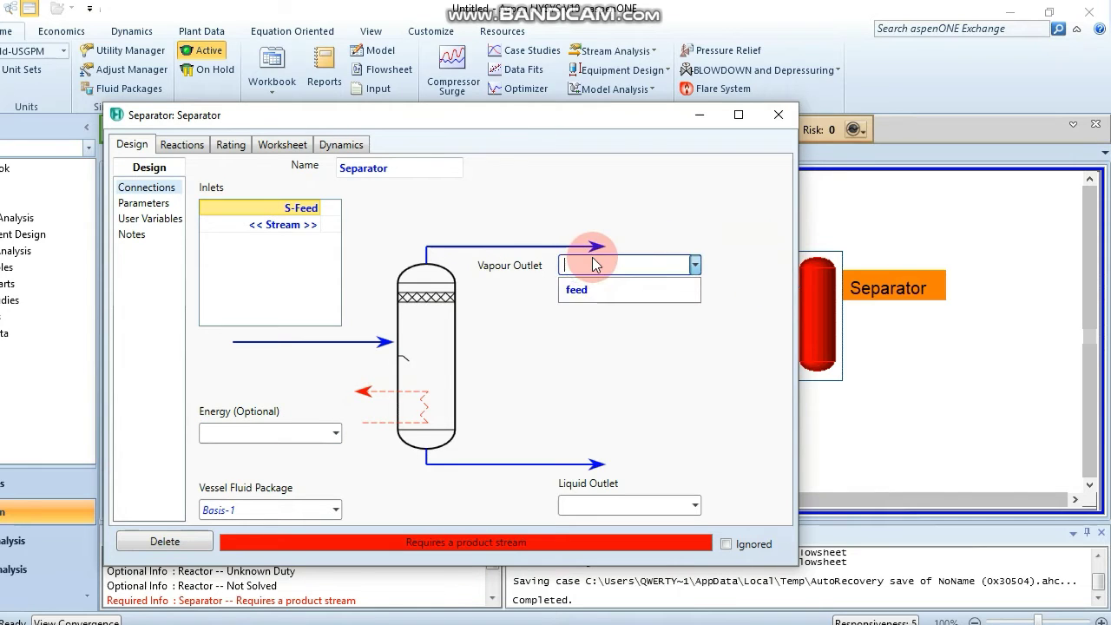
pyautogui.write('Vap')
pyautogui.press('Return')
pyautogui.click(617, 508)
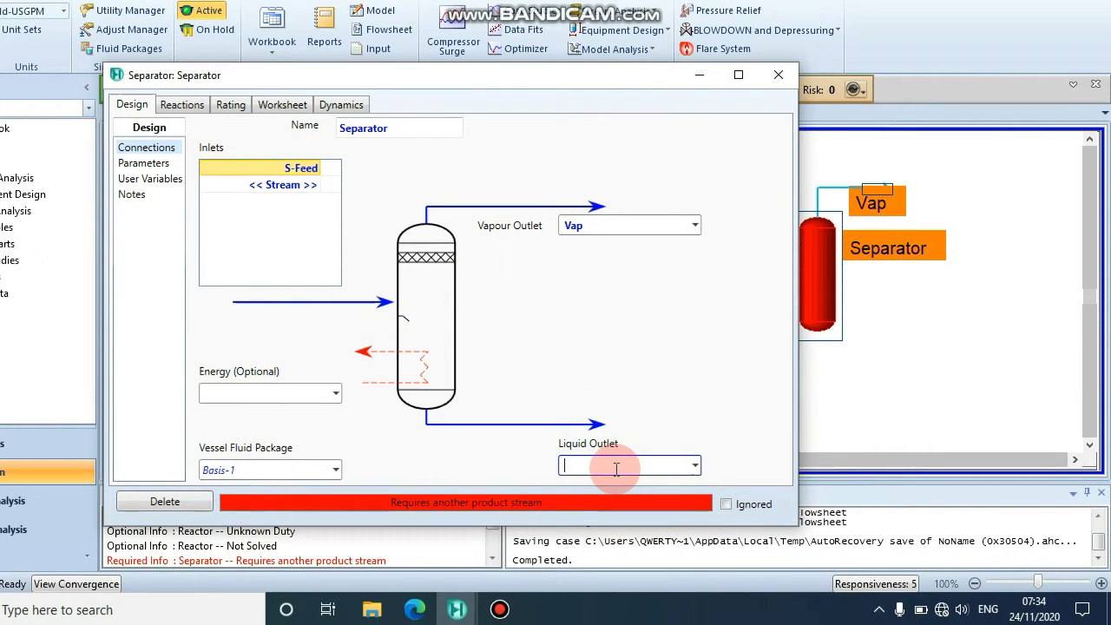
pyautogui.write('Liq')
pyautogui.press('Return')
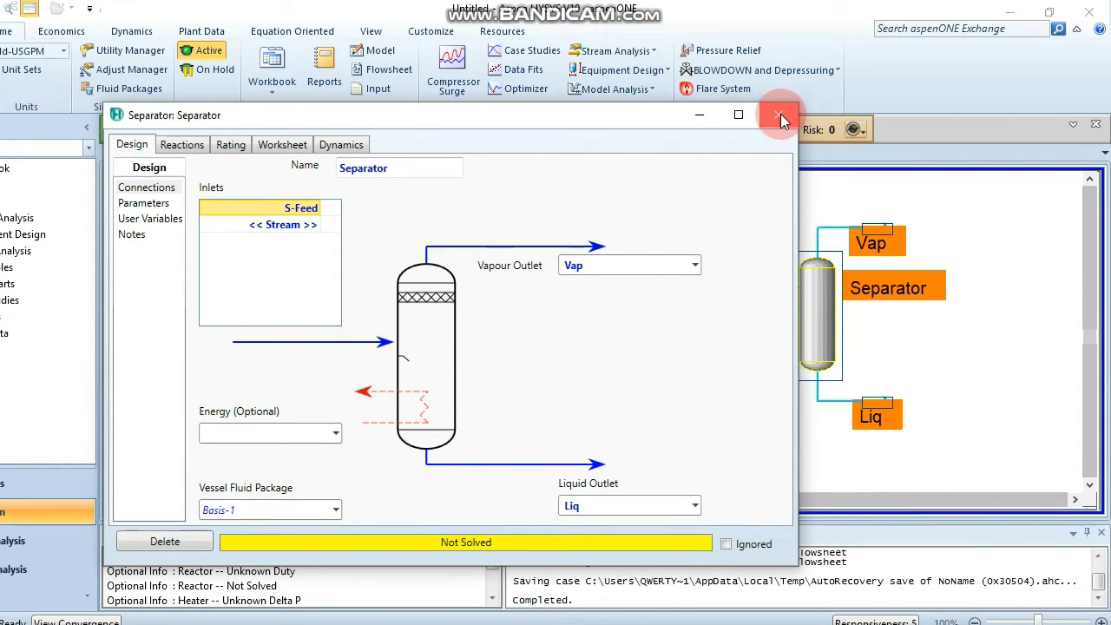
# Close the separator's properties and clear the selection on the flowsheet
pyautogui.click(778, 75)
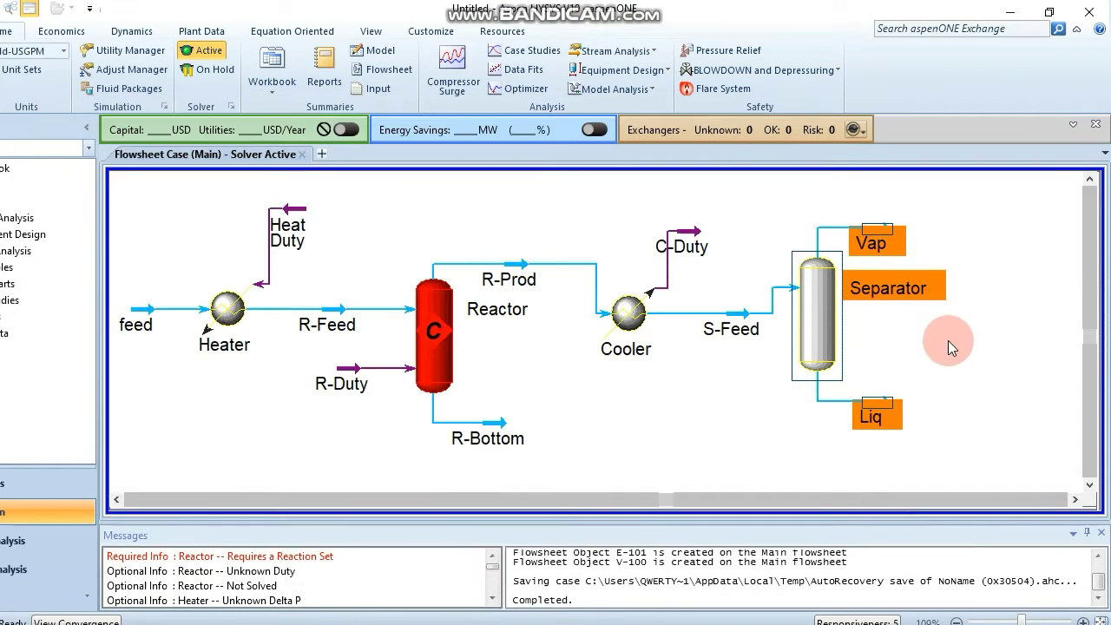
pyautogui.click(944, 338)
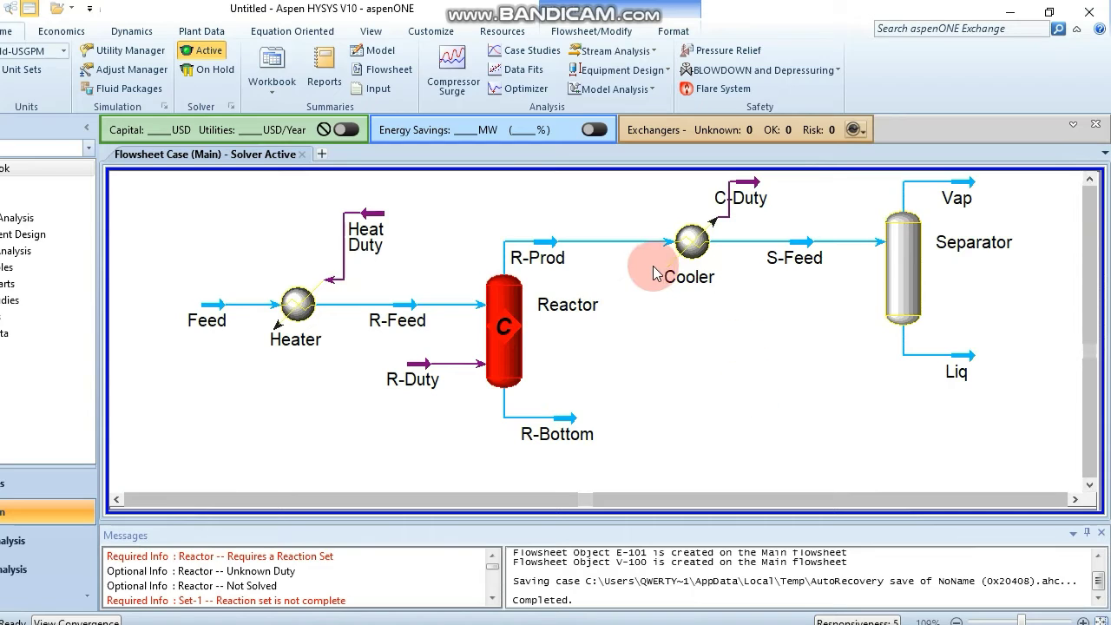
pyautogui.click(651, 435)
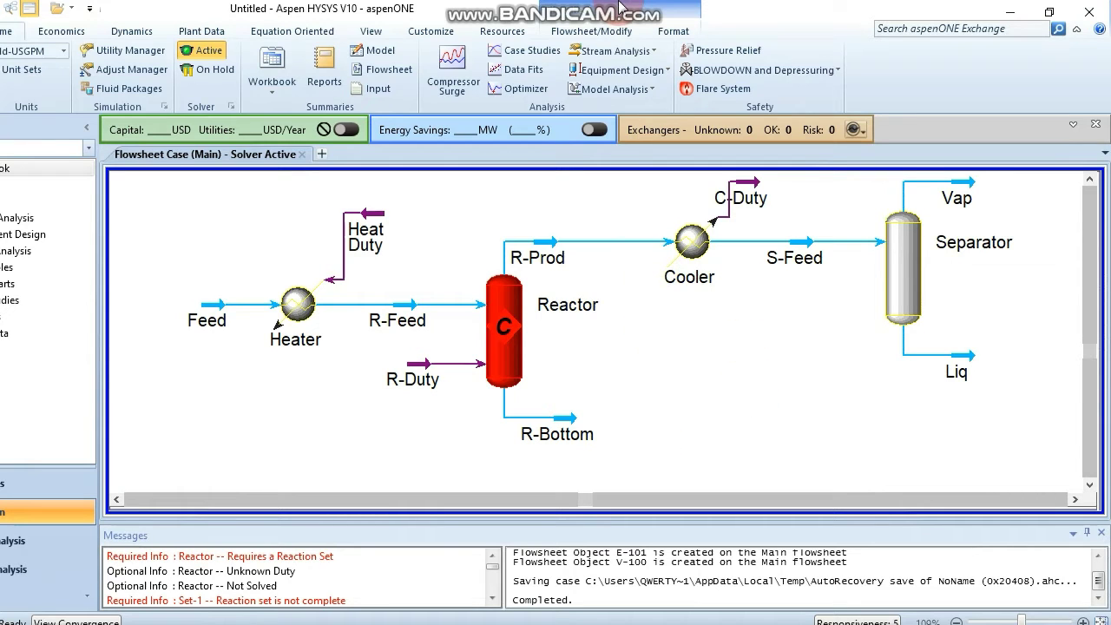
# Examine the Reactor's reaction details and review the reaction set instructions in the HYSYS_for_UTM PDF
pyautogui.click(486, 358)
pyautogui.click(501, 351)
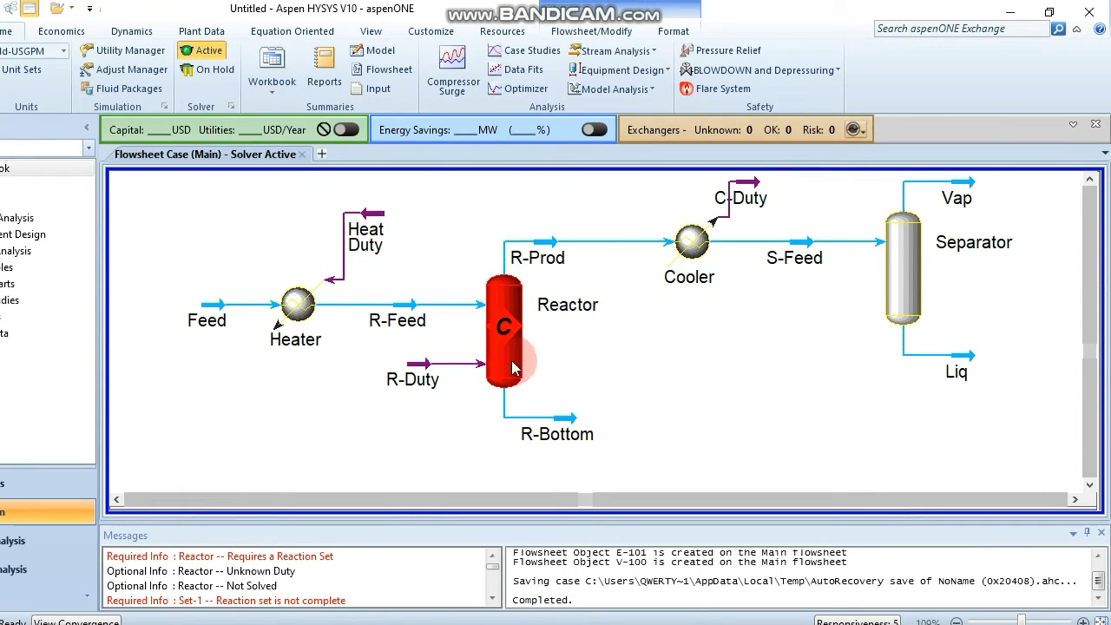
pyautogui.click(519, 351)
pyautogui.doubleClick(519, 350)
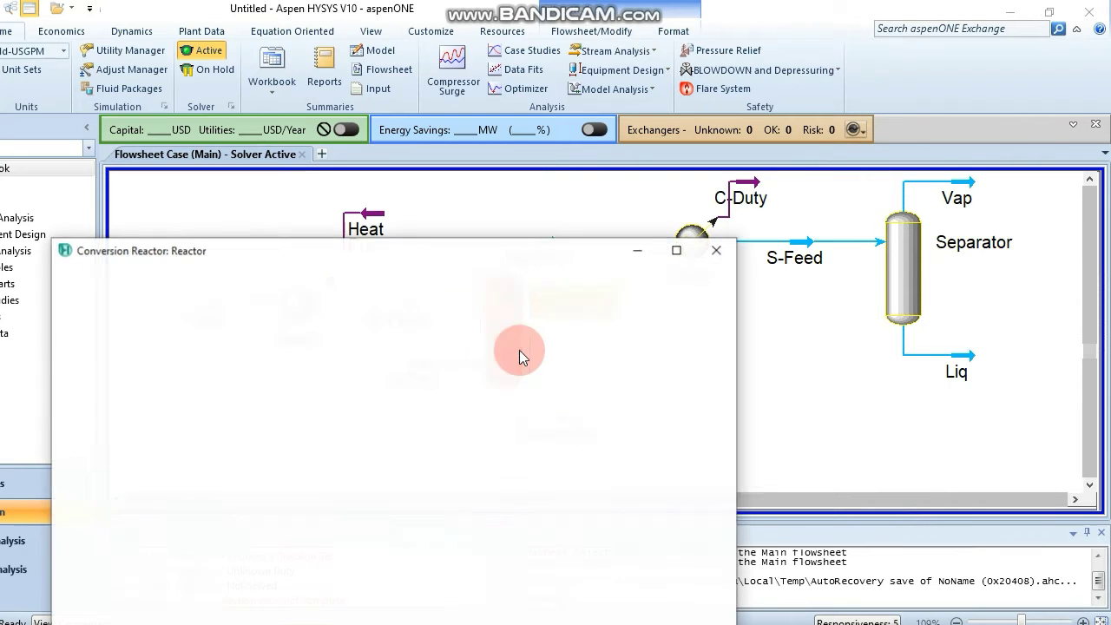
pyautogui.moveTo(513, 256); pyautogui.dragTo(529, 54)
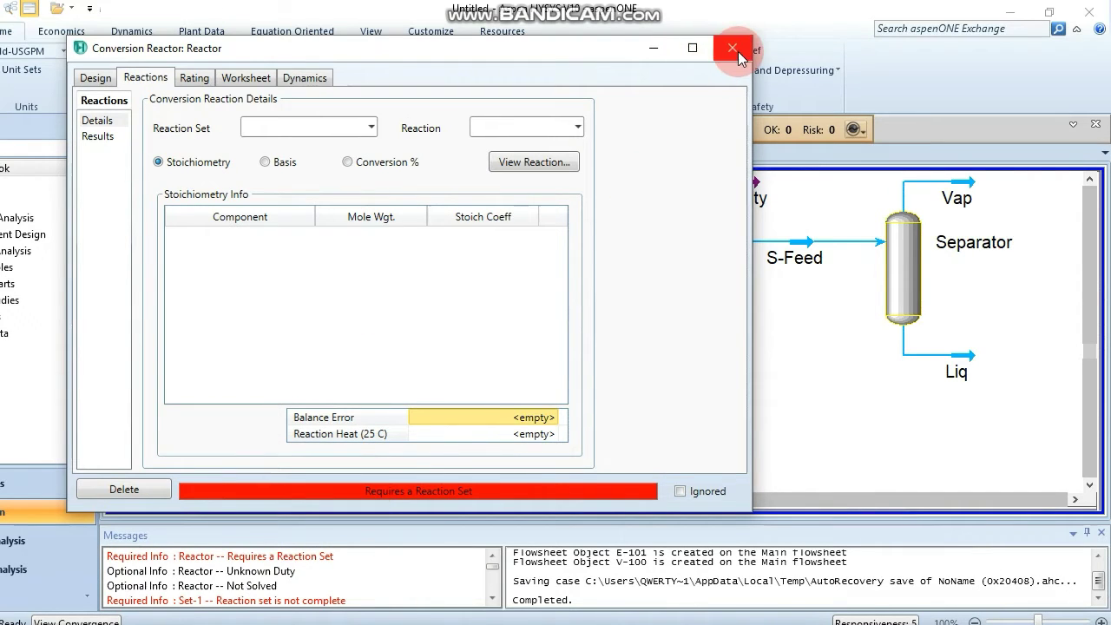
pyautogui.click(738, 51)
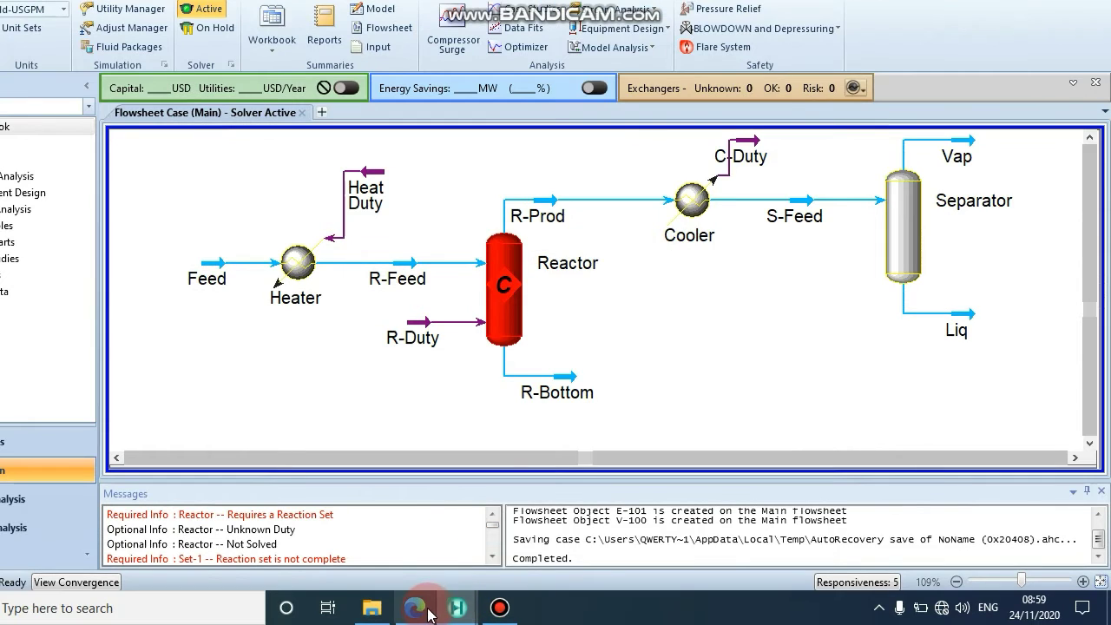
pyautogui.click(414, 607)
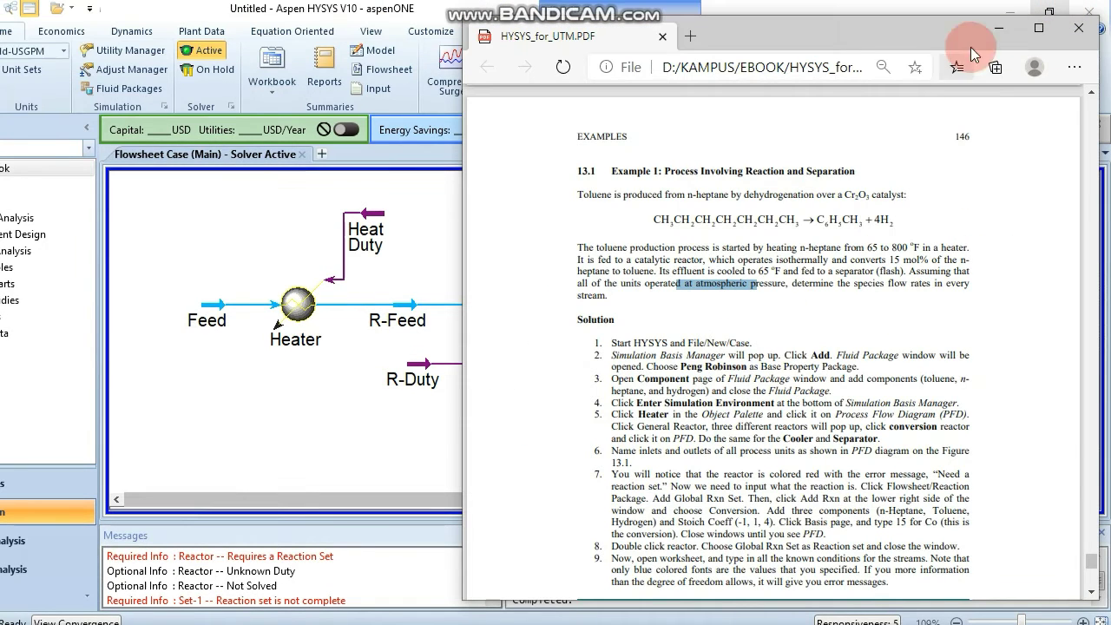
pyautogui.click(1004, 212)
pyautogui.scroll(-2, 1002, 212)
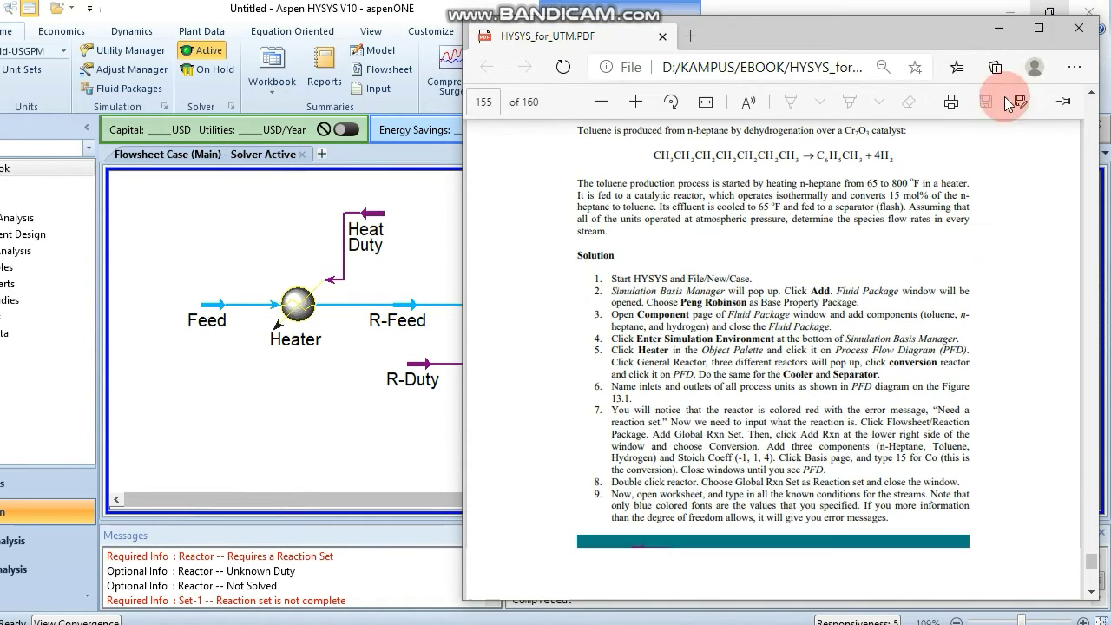
pyautogui.click(999, 34)
# Switch to the Properties environment and add a Hysys Conversion reaction to reaction set Set-1
pyautogui.click(278, 441)
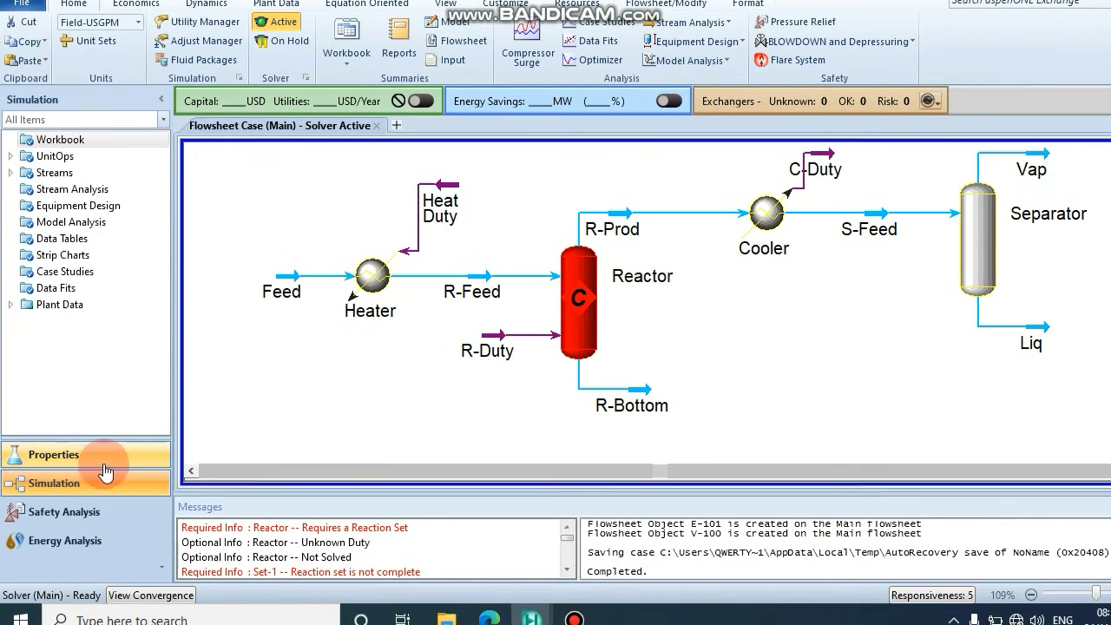
pyautogui.click(67, 492)
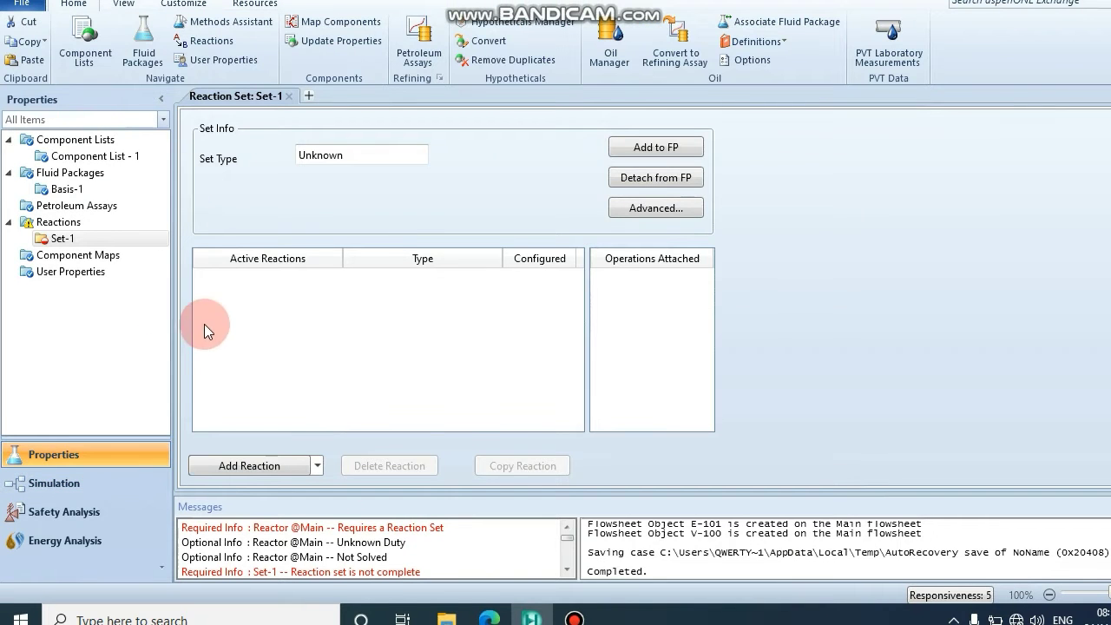
pyautogui.click(271, 466)
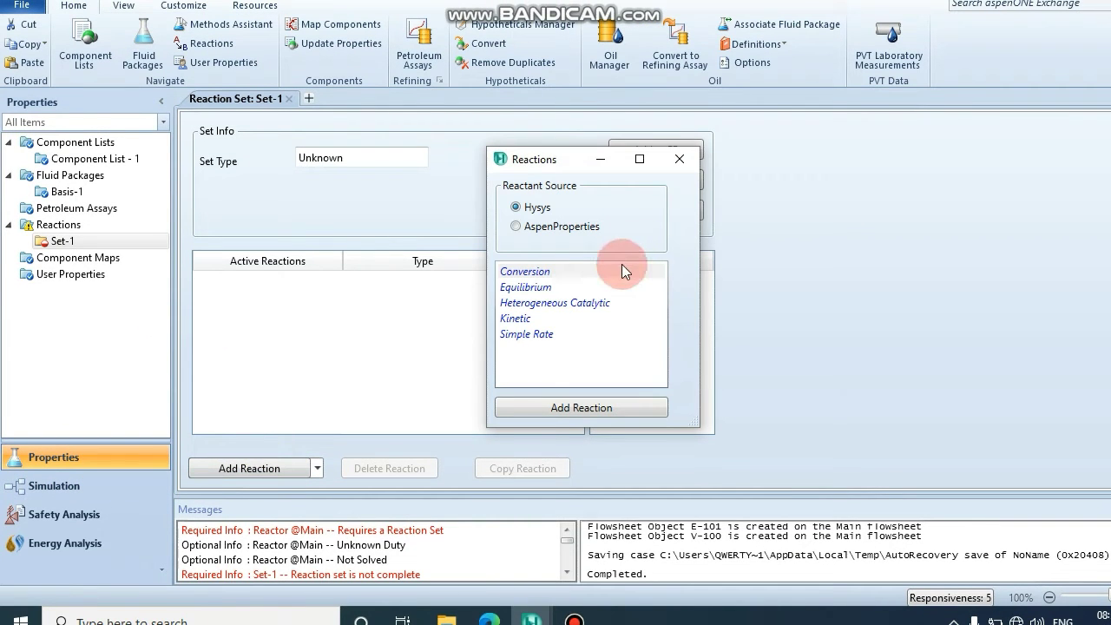
pyautogui.click(615, 273)
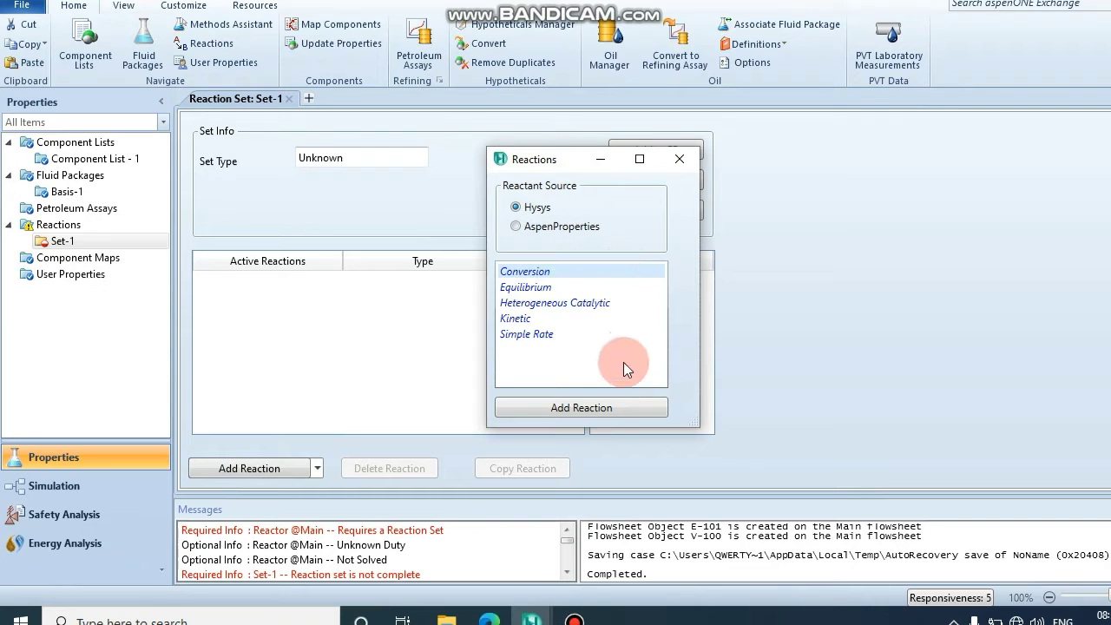
pyautogui.click(613, 406)
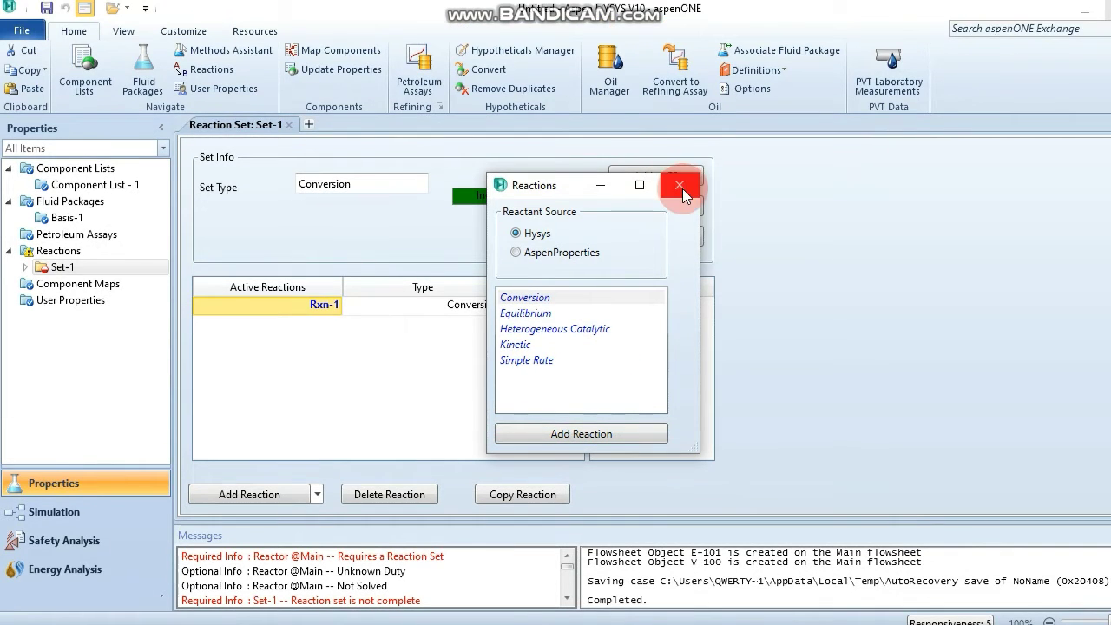
pyautogui.click(680, 161)
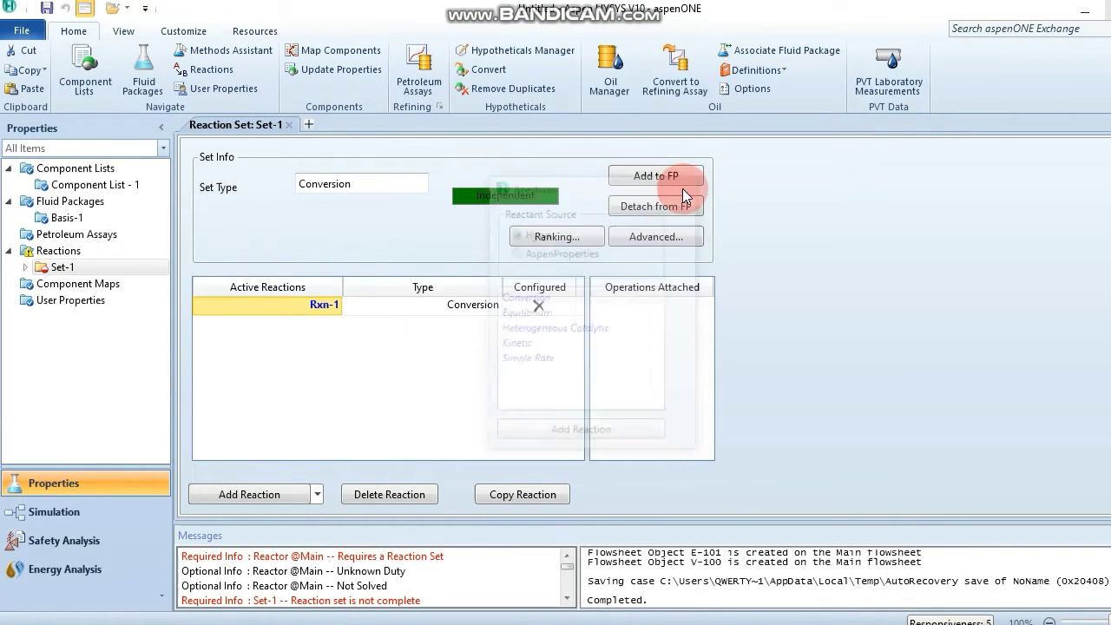
# Rename the conversion reaction in Set-1 as Global Rxn Set, following the PDF tutorial
pyautogui.doubleClick(315, 305)
pyautogui.write('Glo')
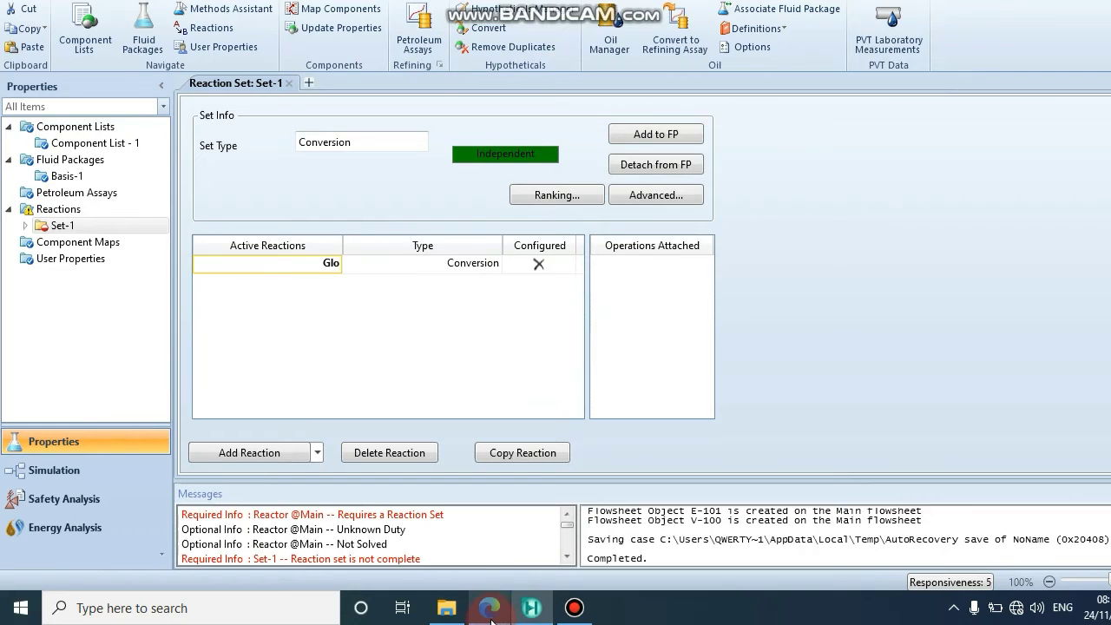
pyautogui.click(492, 606)
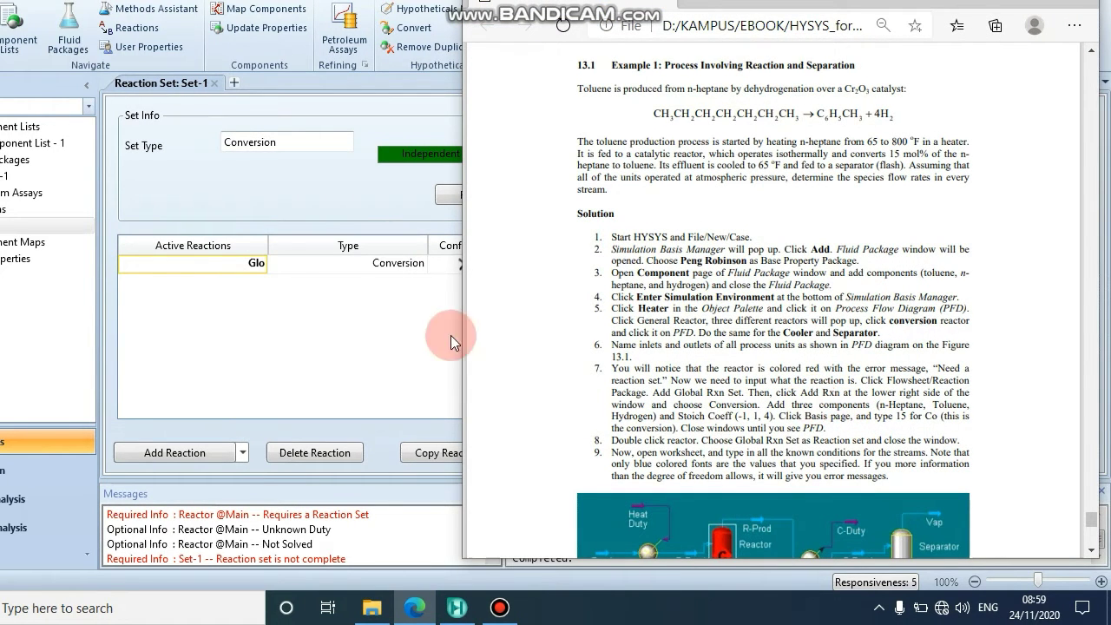
pyautogui.click(261, 263)
pyautogui.write('Global Rxn')
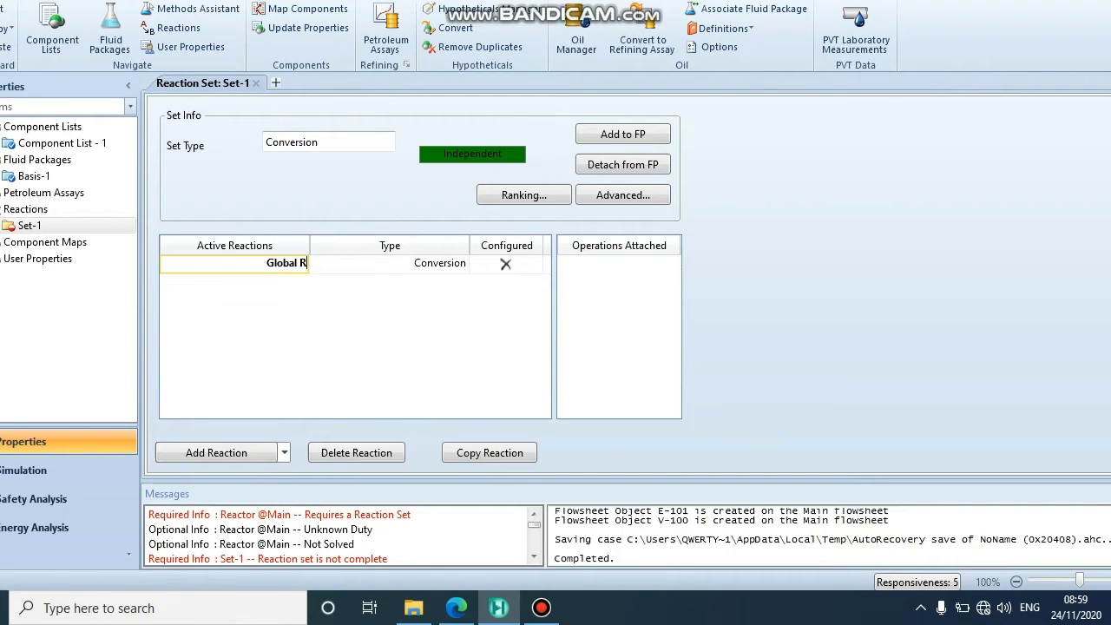
pyautogui.write(' Set')
# Open the Global Rxn Set reaction for editing and add n-Heptane as its first stoichiometry component
pyautogui.doubleClick(212, 260)
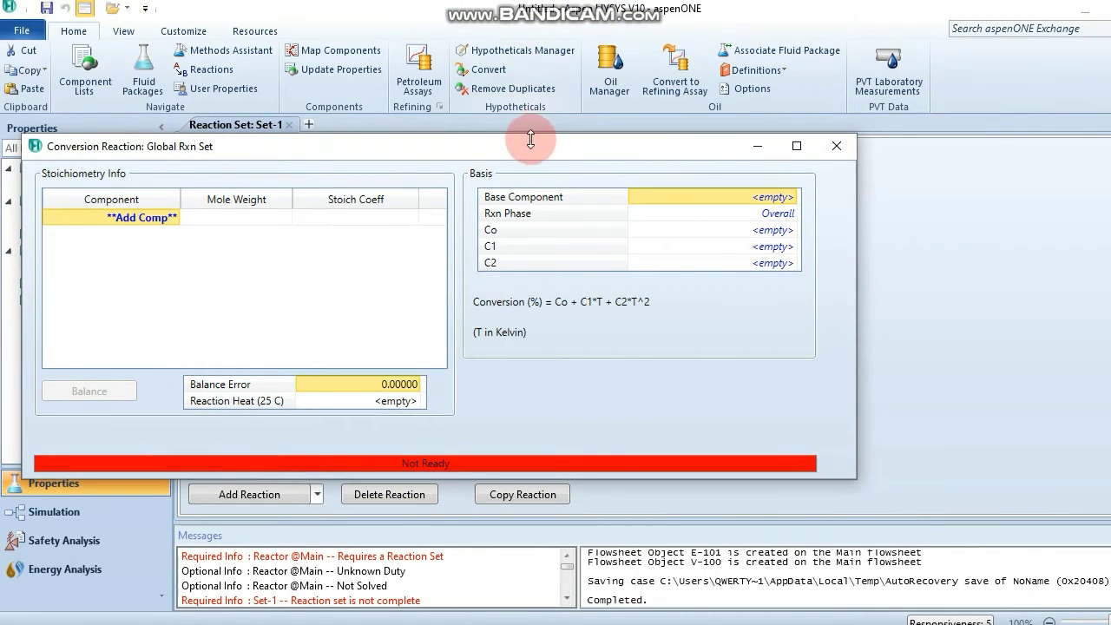
pyautogui.moveTo(531, 103); pyautogui.dragTo(575, 24)
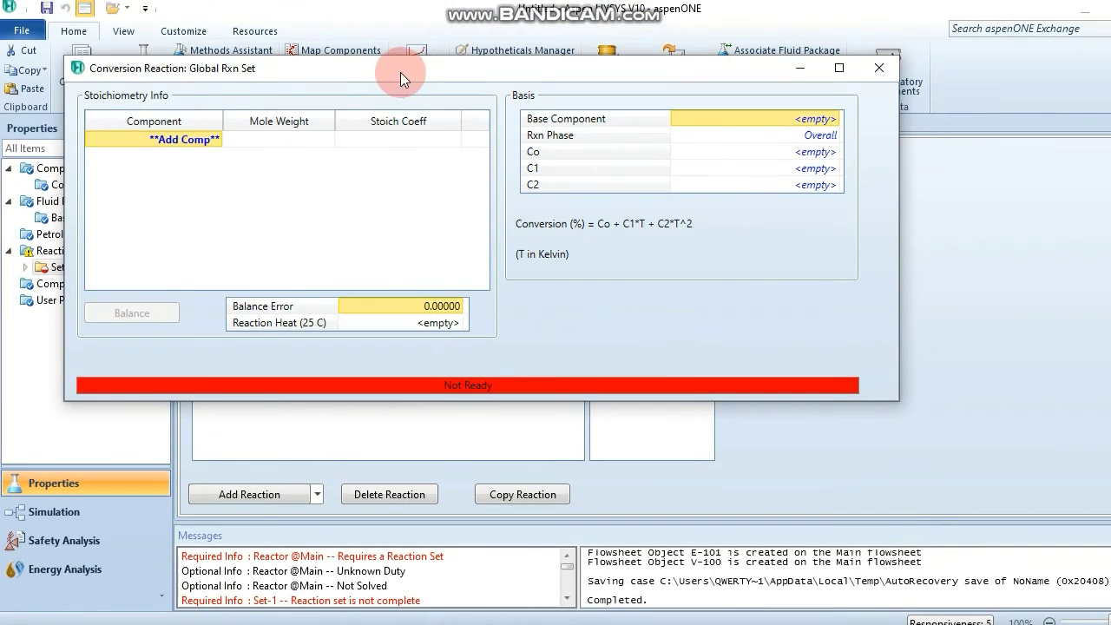
pyautogui.moveTo(383, 49); pyautogui.dragTo(365, 43)
pyautogui.click(488, 608)
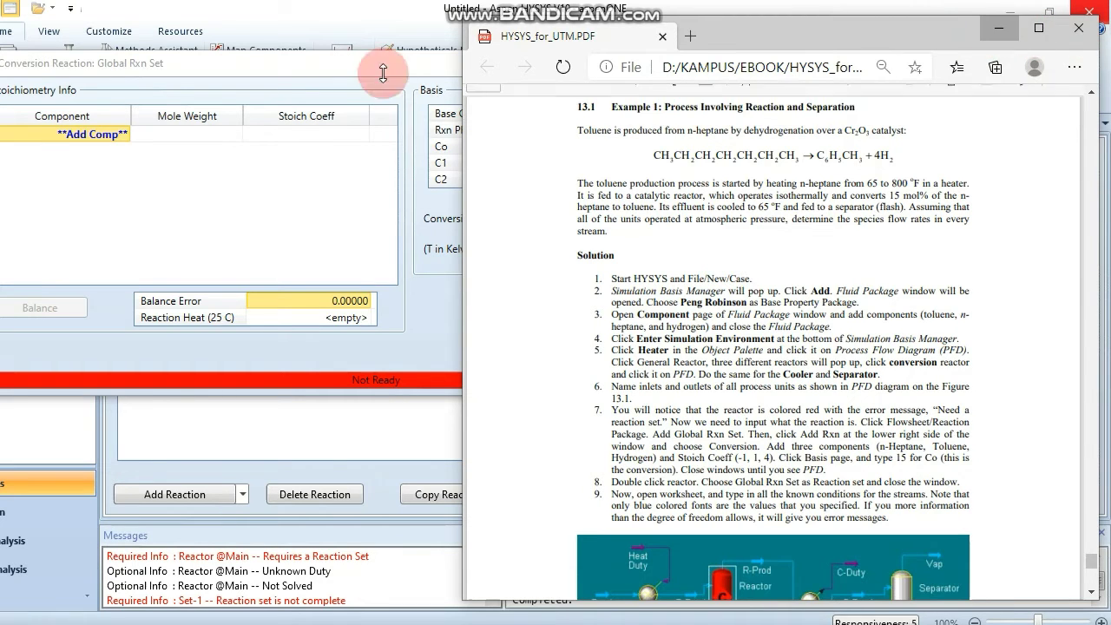
pyautogui.click(195, 142)
pyautogui.click(128, 136)
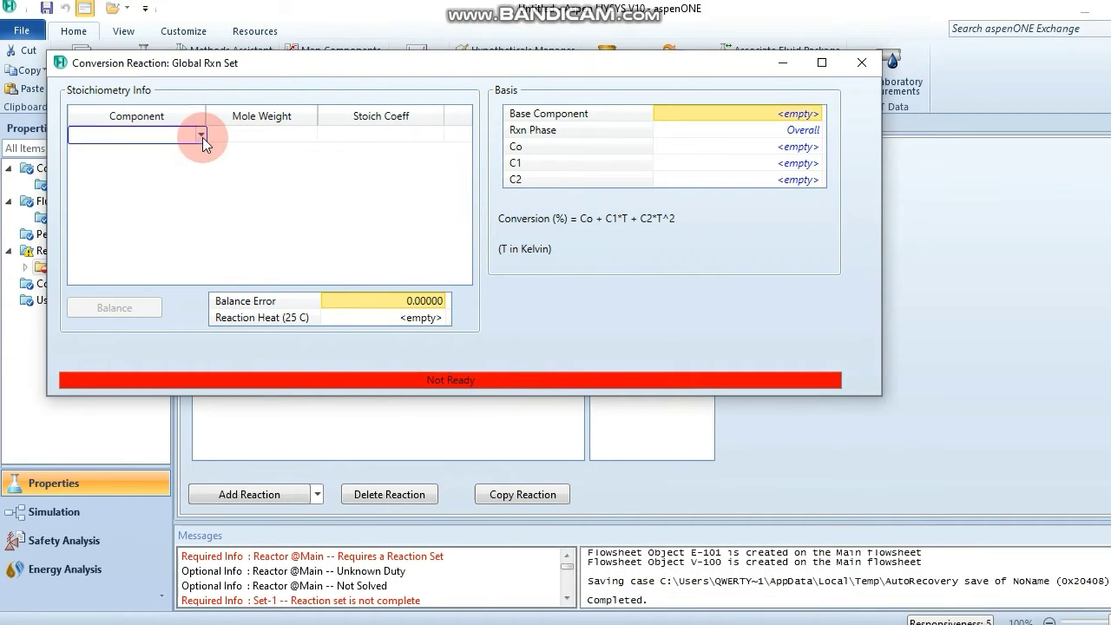
pyautogui.click(202, 137)
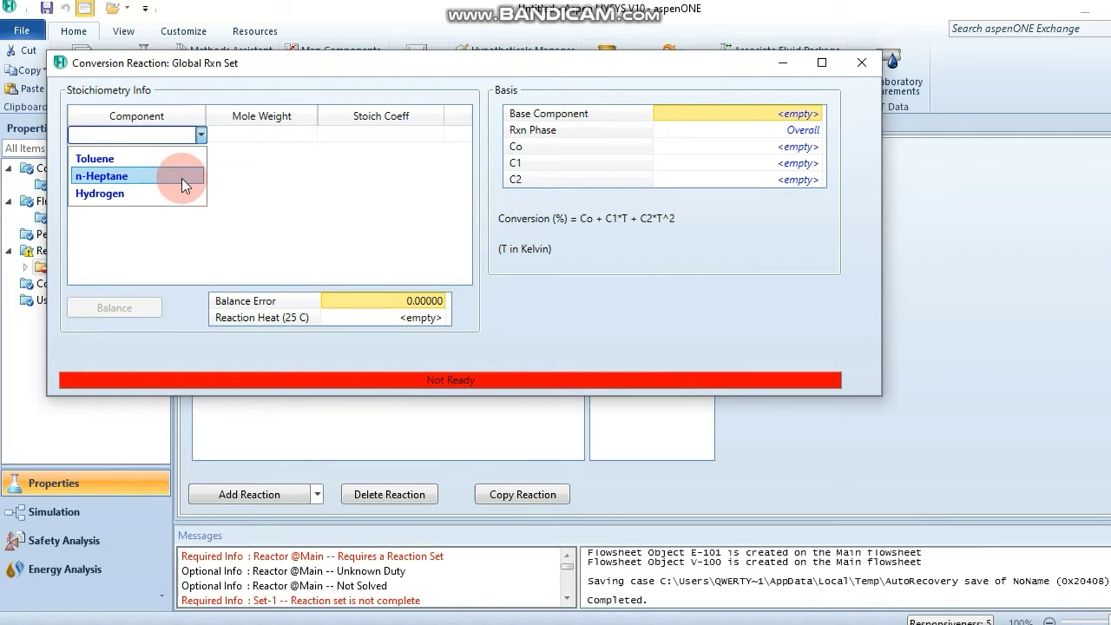
pyautogui.click(184, 176)
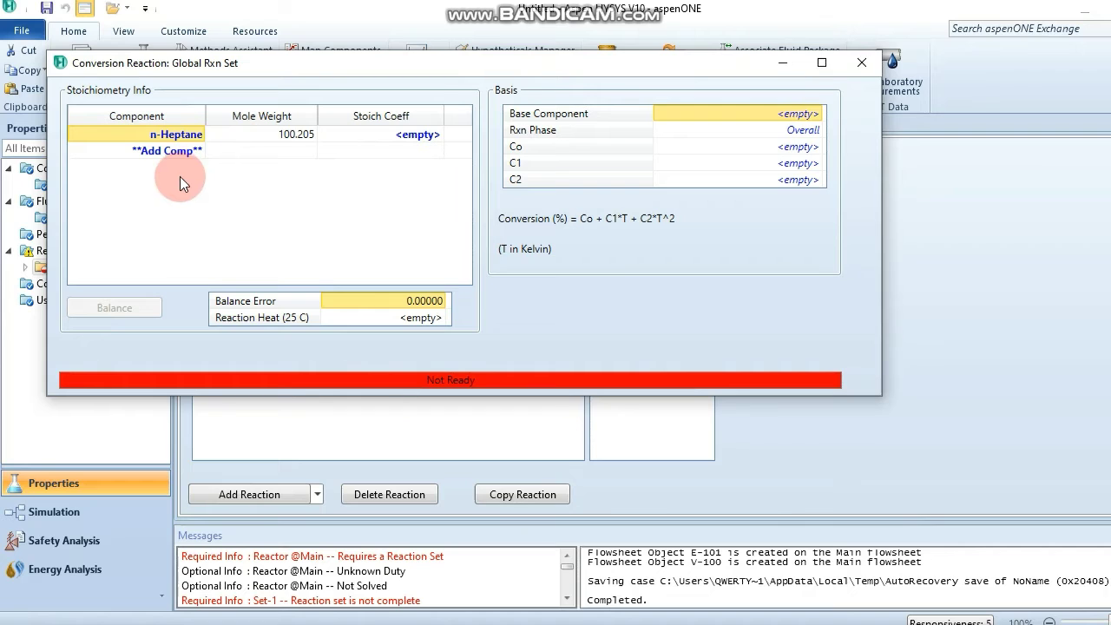
# Add Toluene and Hydrogen as the second and third stoichiometry components of the reaction
pyautogui.click(199, 153)
pyautogui.click(201, 153)
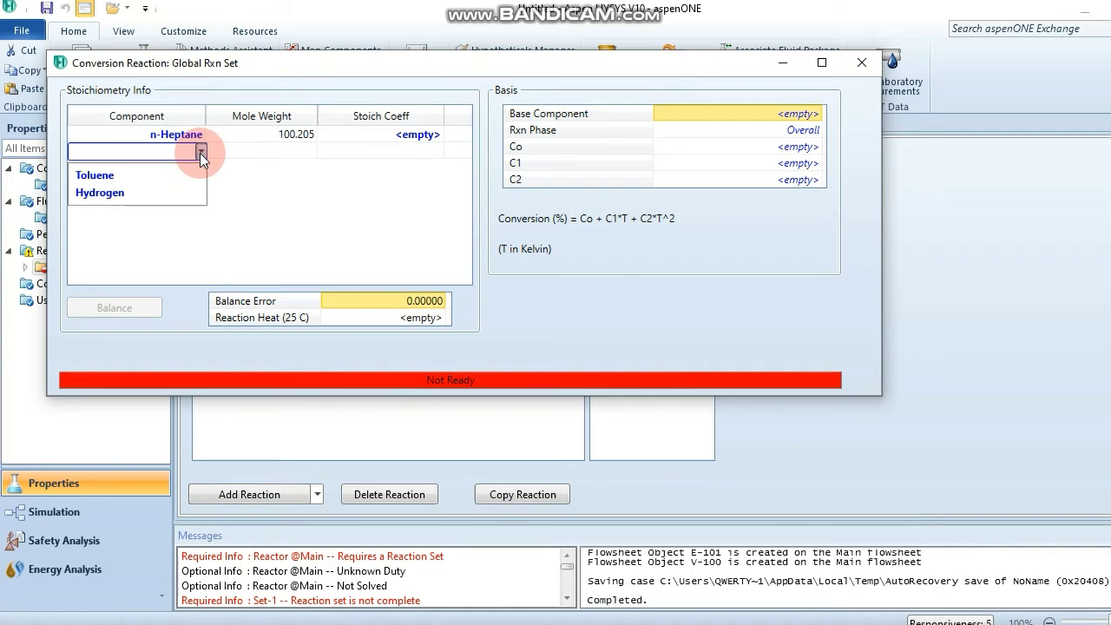
pyautogui.click(186, 174)
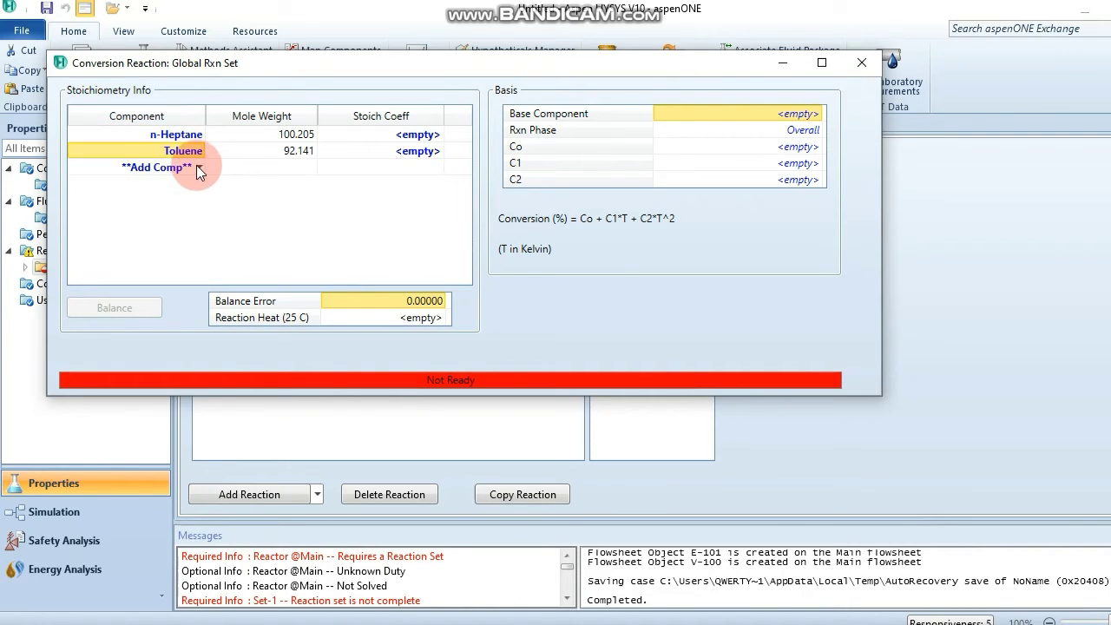
pyautogui.click(199, 168)
pyautogui.click(200, 166)
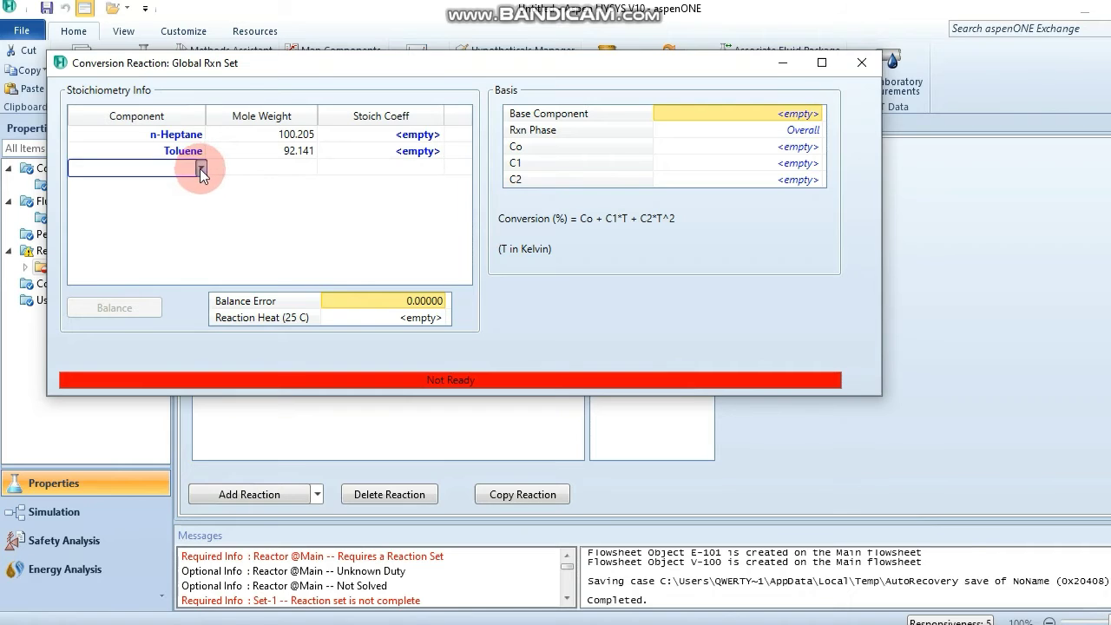
pyautogui.click(201, 168)
pyautogui.click(197, 191)
# Set the stoichiometric coefficients to -1 for n-Heptane, 1 for Toluene and 4 for Hydrogen
pyautogui.click(417, 136)
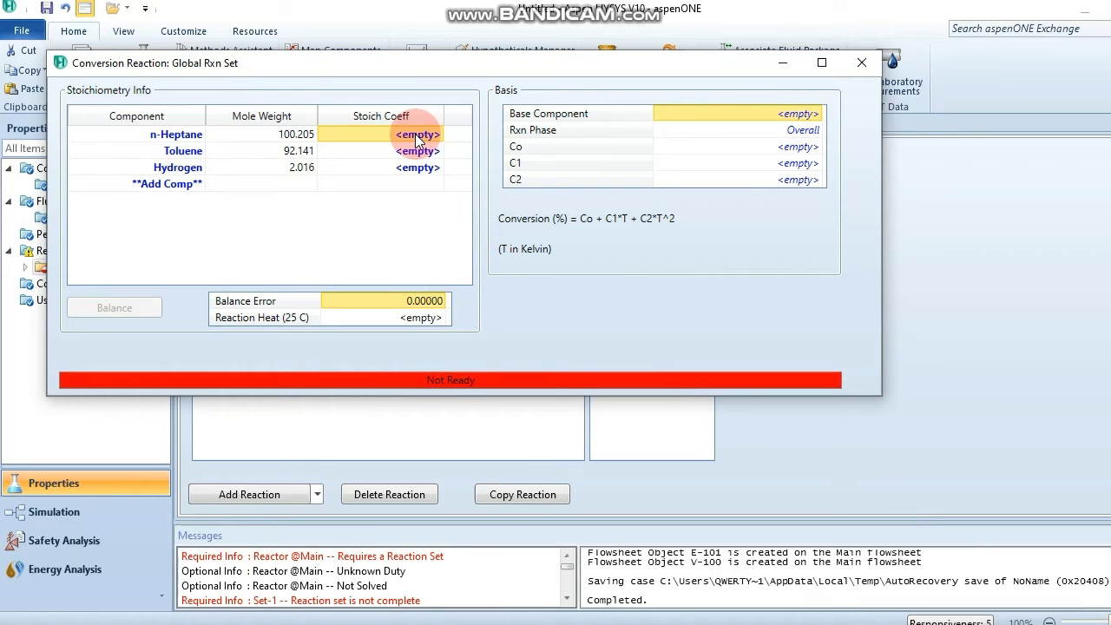
pyautogui.write('-1')
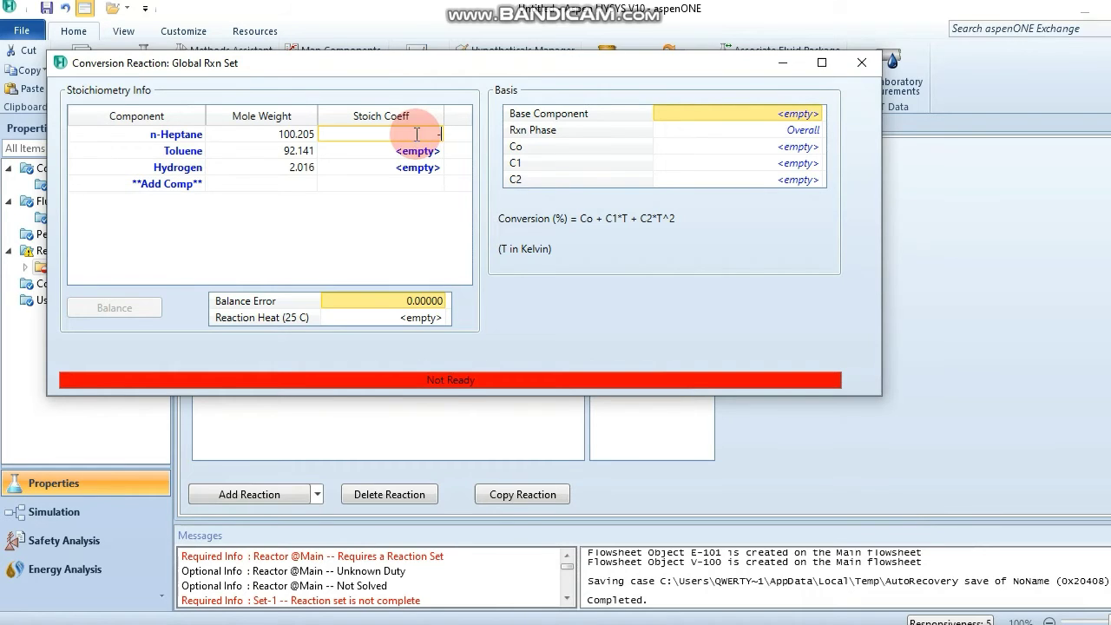
pyautogui.press('Return')
pyautogui.write('1')
pyautogui.press('Return')
pyautogui.write('4')
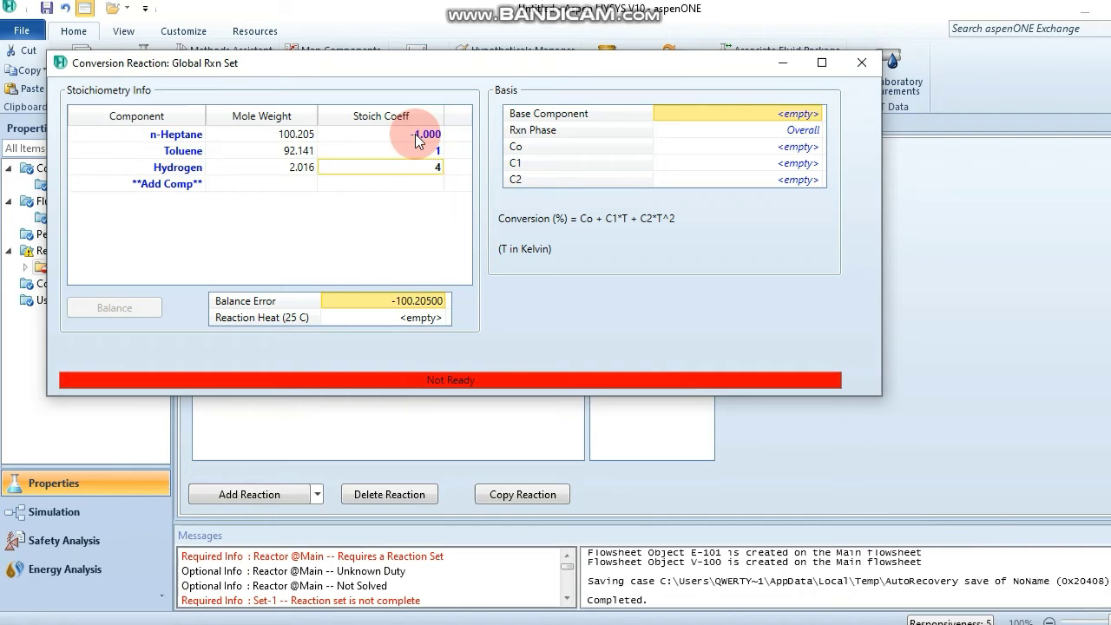
pyautogui.press('Return')
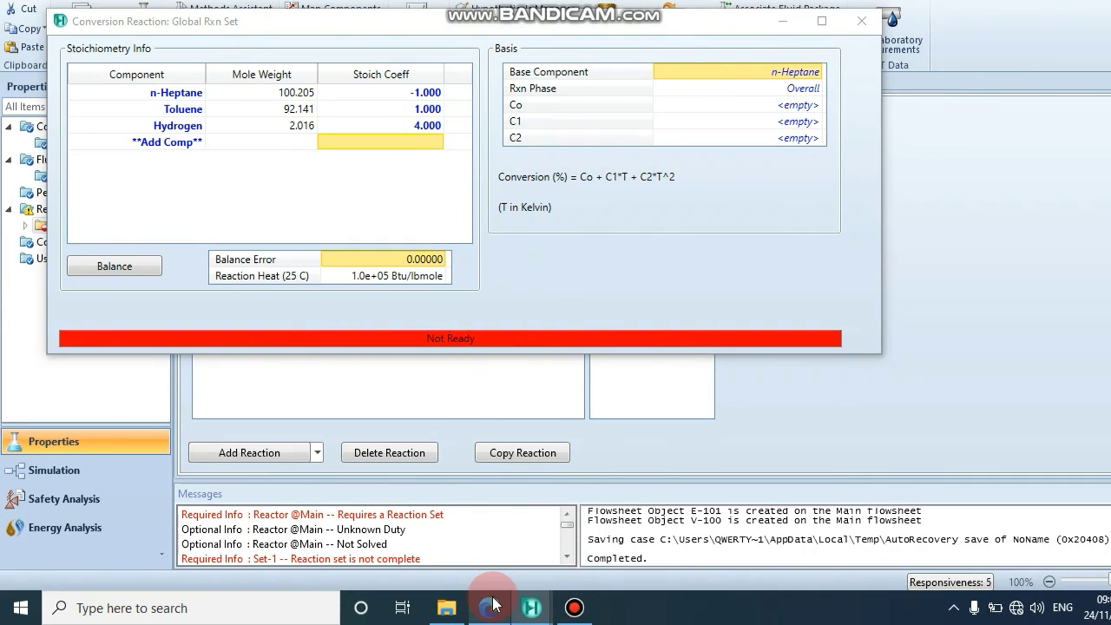
# Check the PDF for the required conversion and set the reaction's Co basis value to 15
pyautogui.click(492, 605)
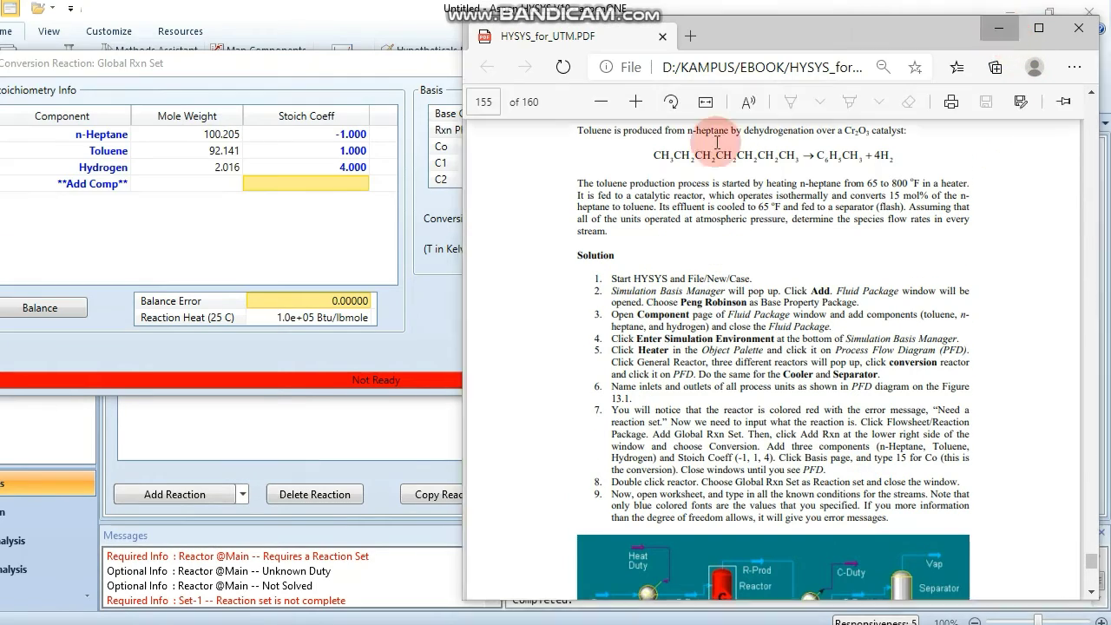
pyautogui.click(1000, 32)
pyautogui.click(587, 182)
pyautogui.click(725, 147)
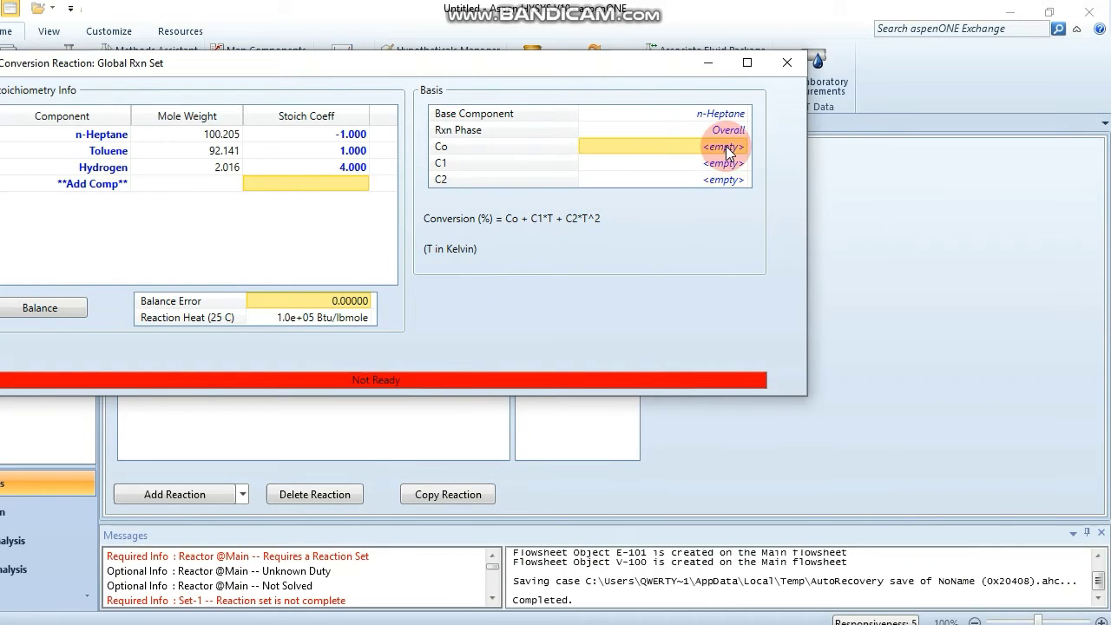
pyautogui.write('15')
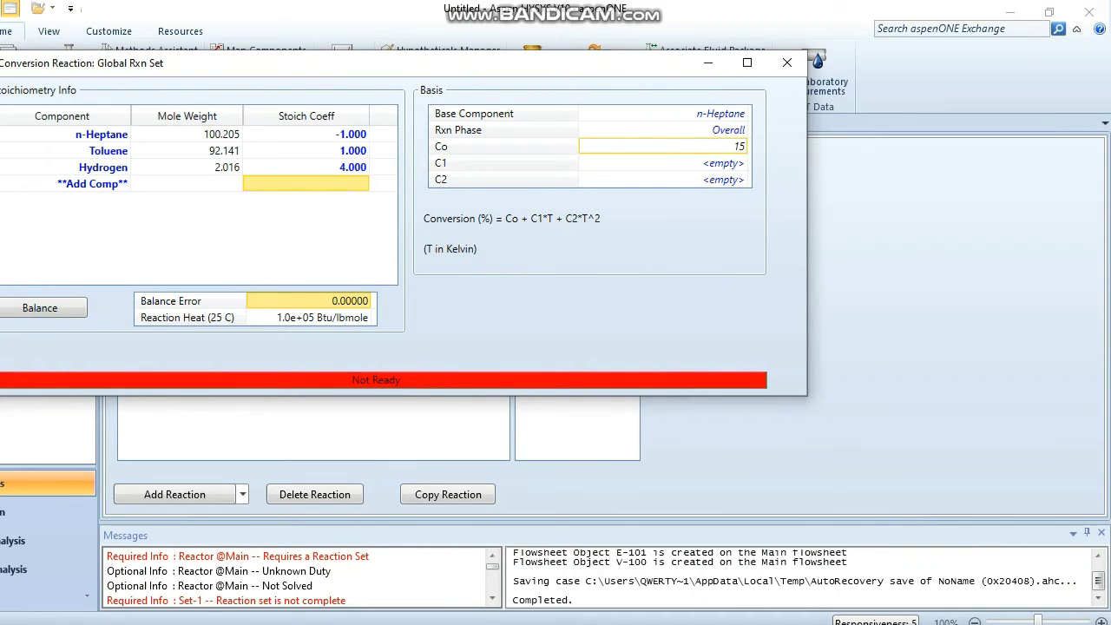
pyautogui.click(727, 156)
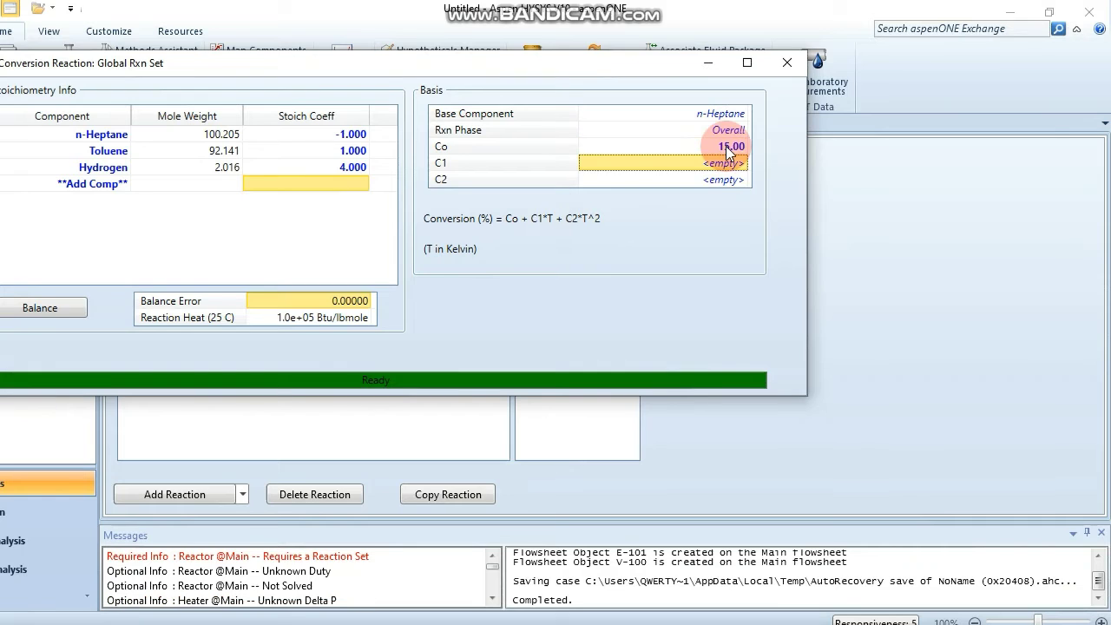
# Close the finished Global Rxn Set reaction and add Set-1 to the Basis-1 fluid package
pyautogui.click(720, 227)
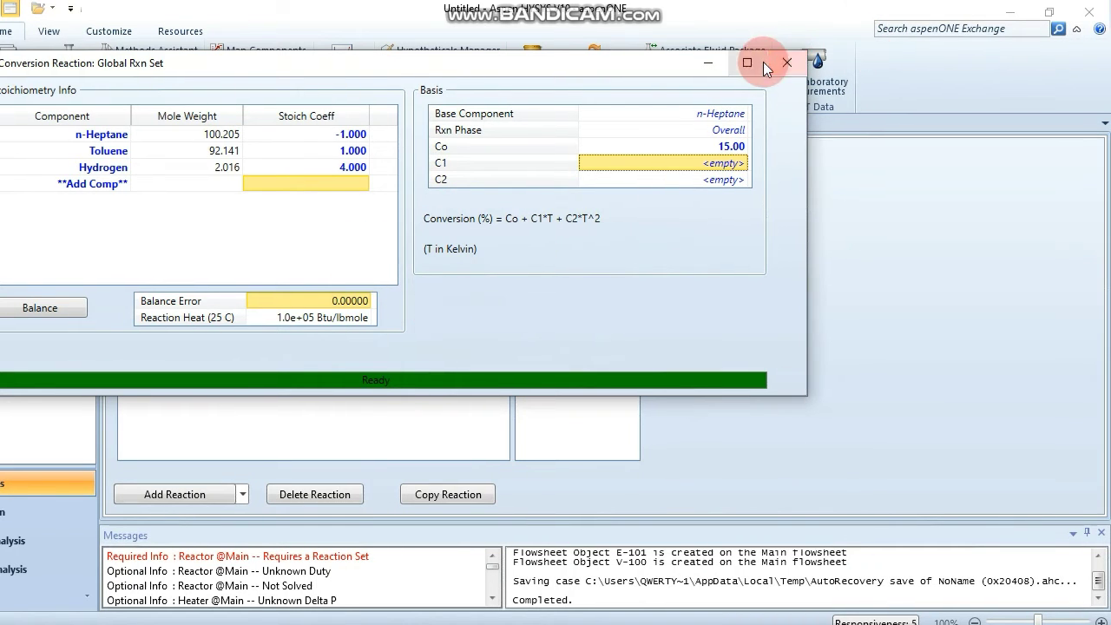
pyautogui.click(787, 66)
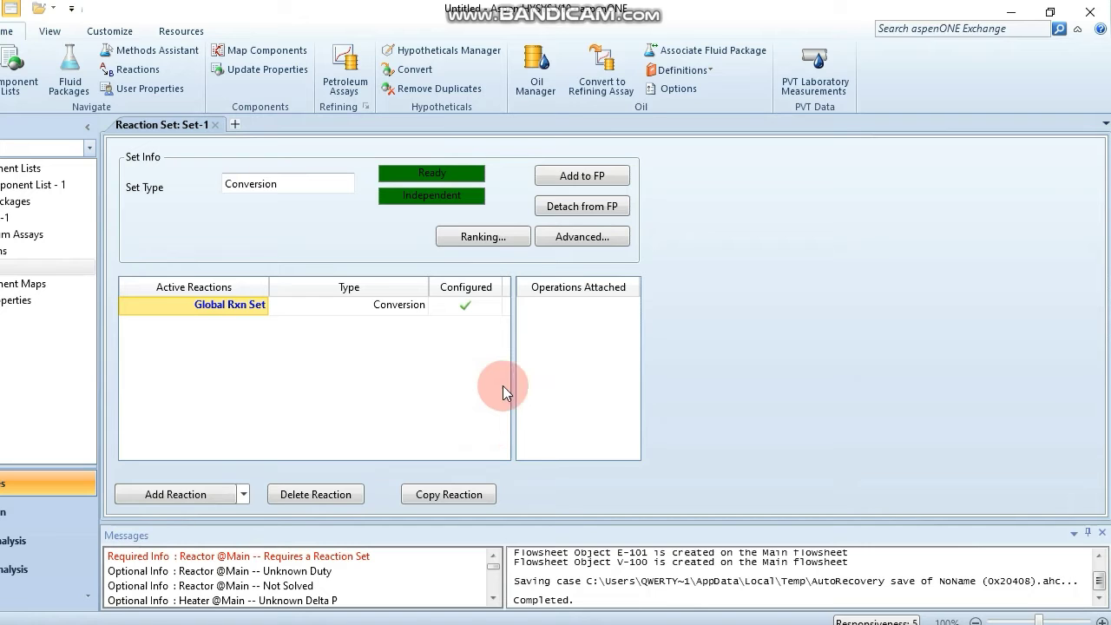
pyautogui.click(577, 180)
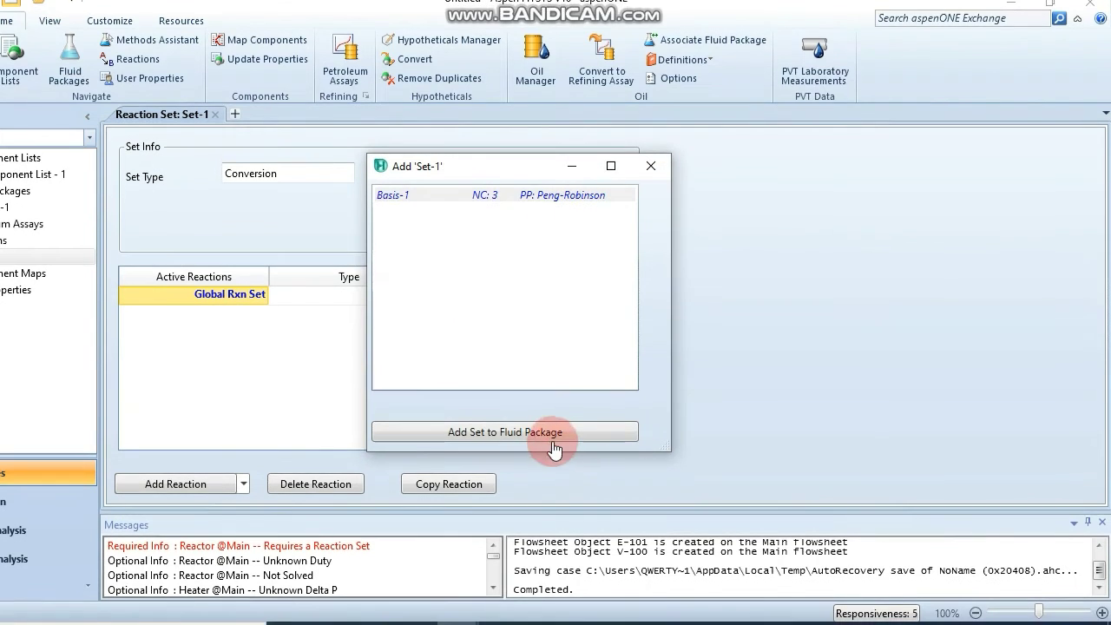
pyautogui.click(550, 443)
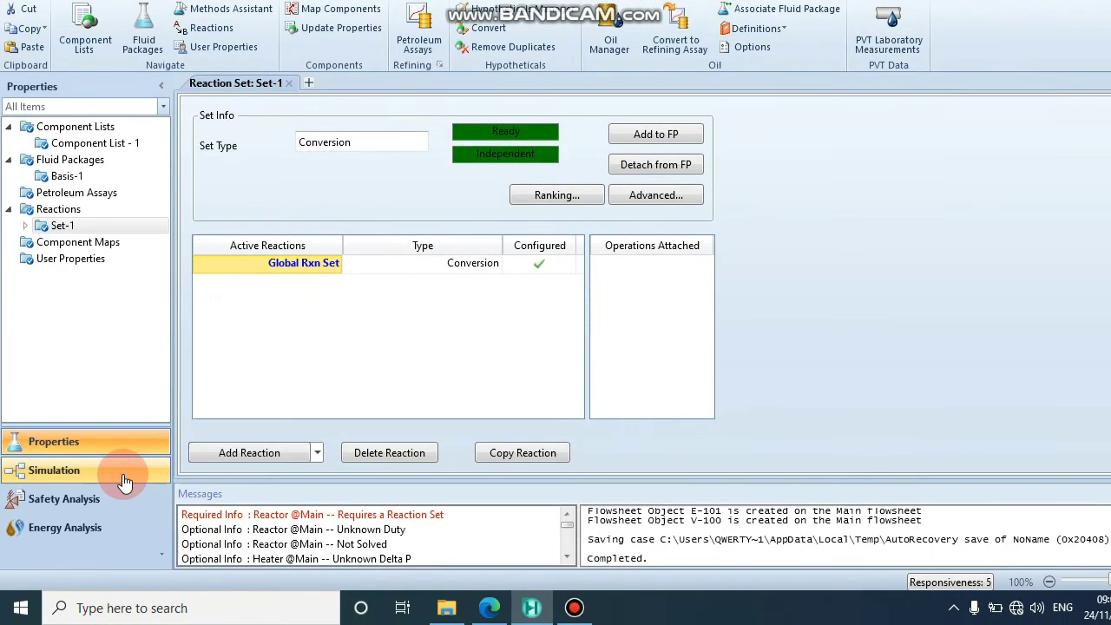
# Return to the simulation flowsheet and assign Set-1 as the Reactor's reaction set
pyautogui.click(124, 482)
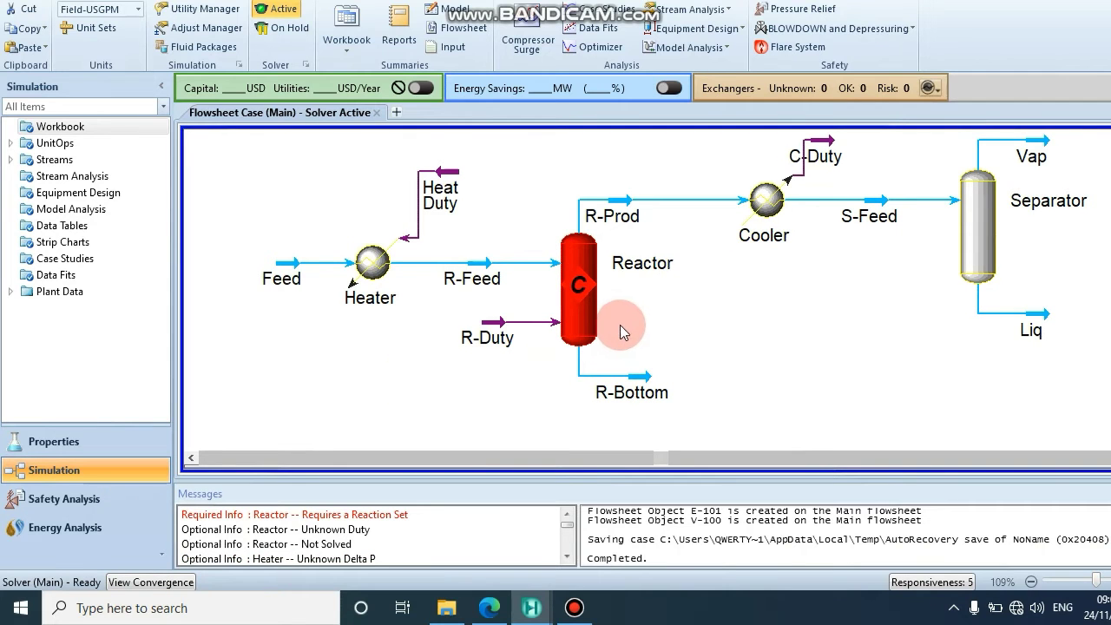
pyautogui.doubleClick(580, 290)
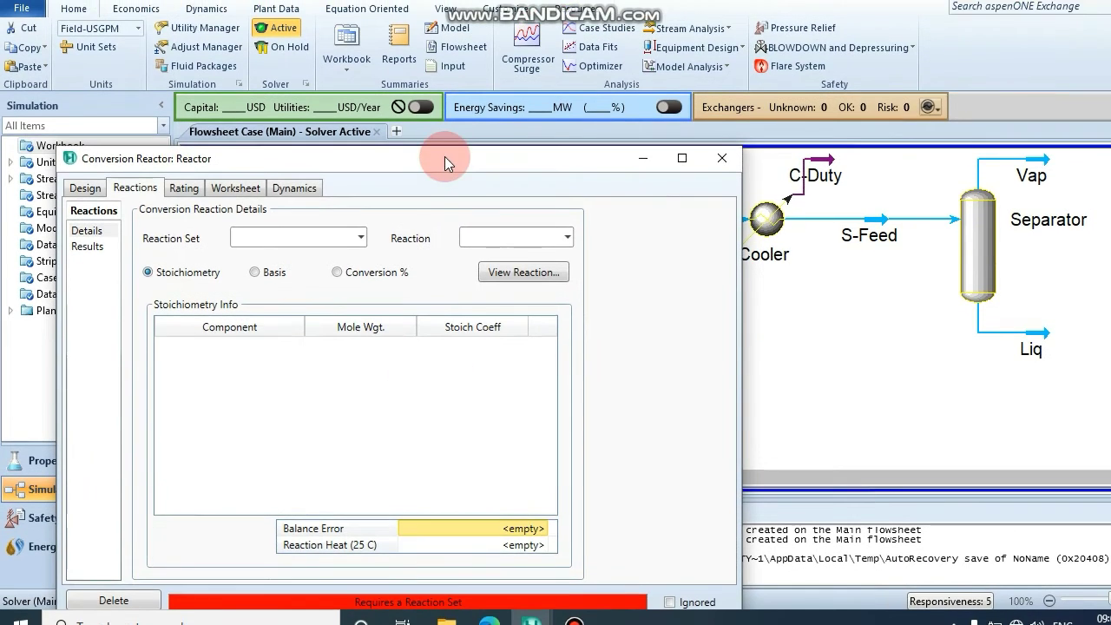
pyautogui.moveTo(447, 139); pyautogui.dragTo(481, 36)
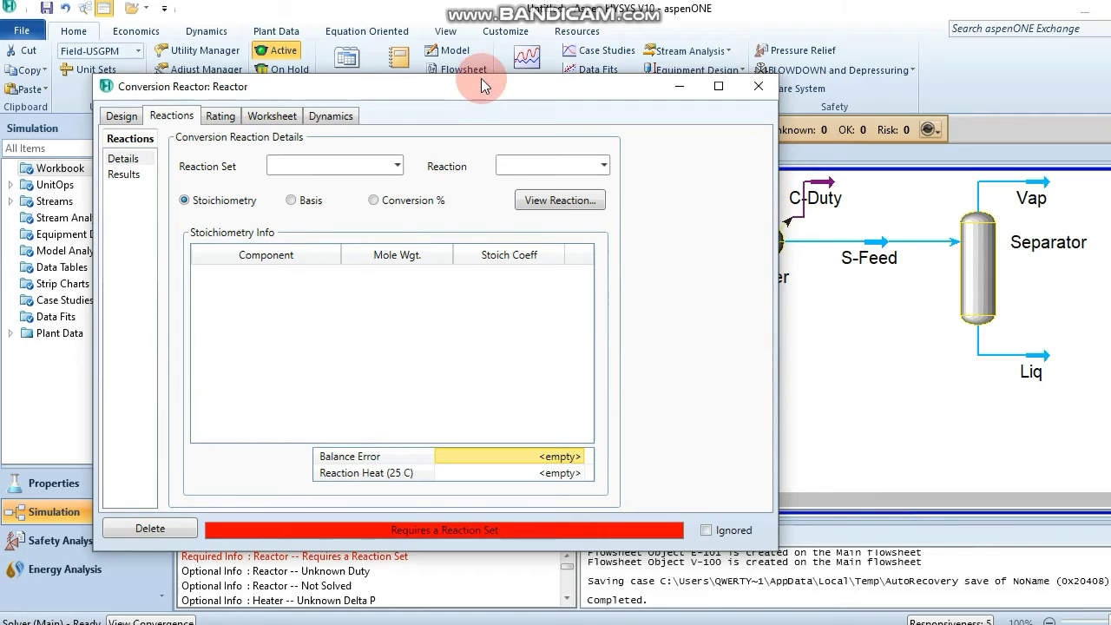
pyautogui.moveTo(481, 84); pyautogui.dragTo(476, 48)
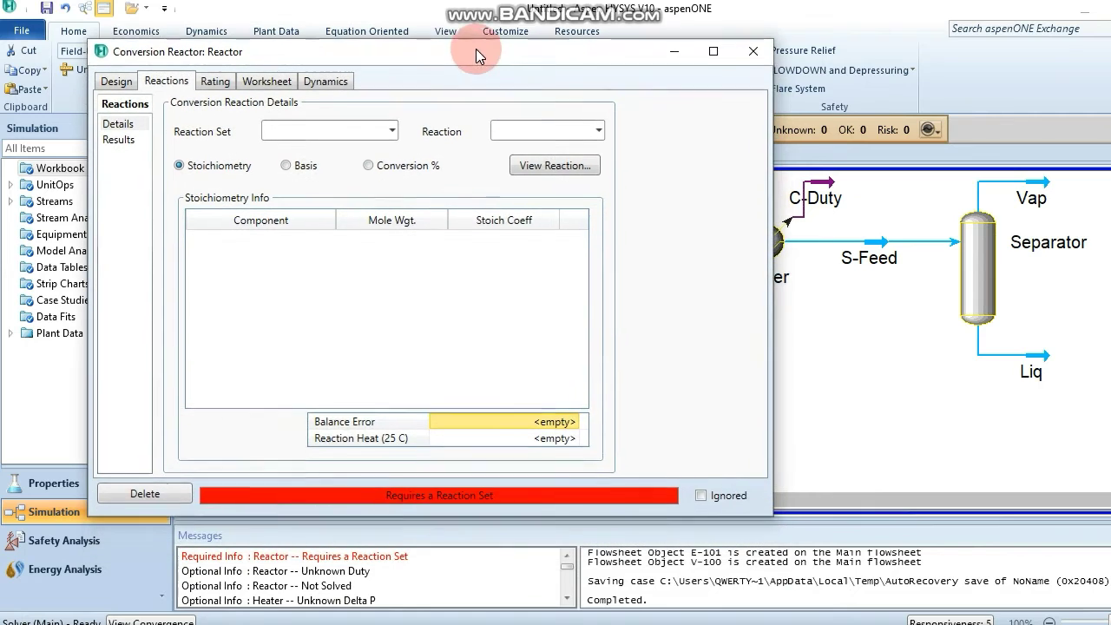
pyautogui.click(391, 130)
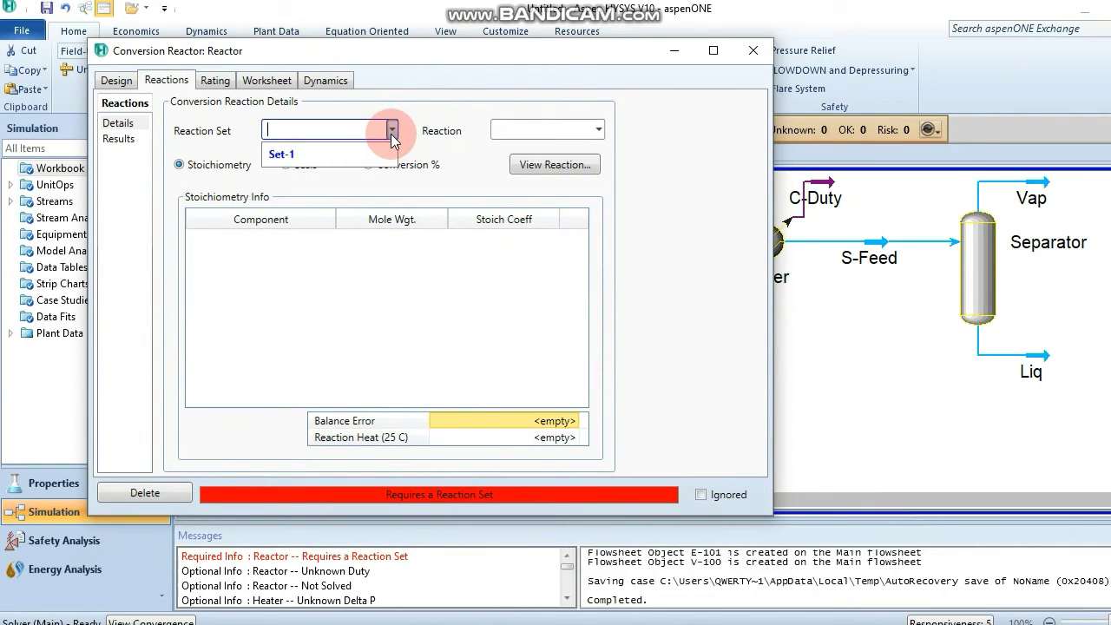
pyautogui.click(355, 156)
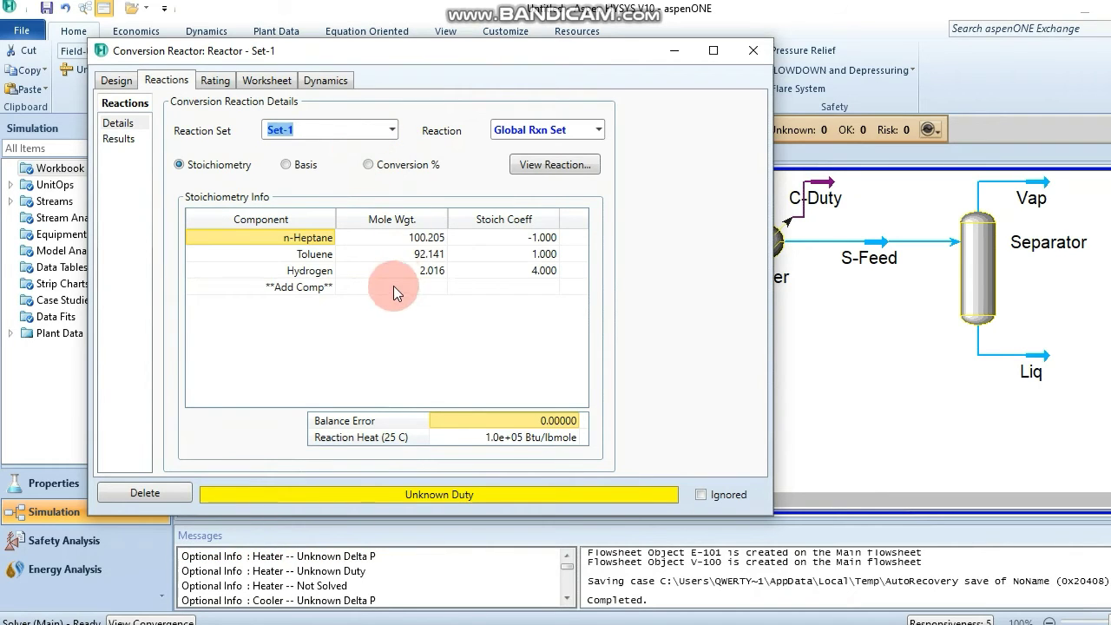
pyautogui.click(390, 288)
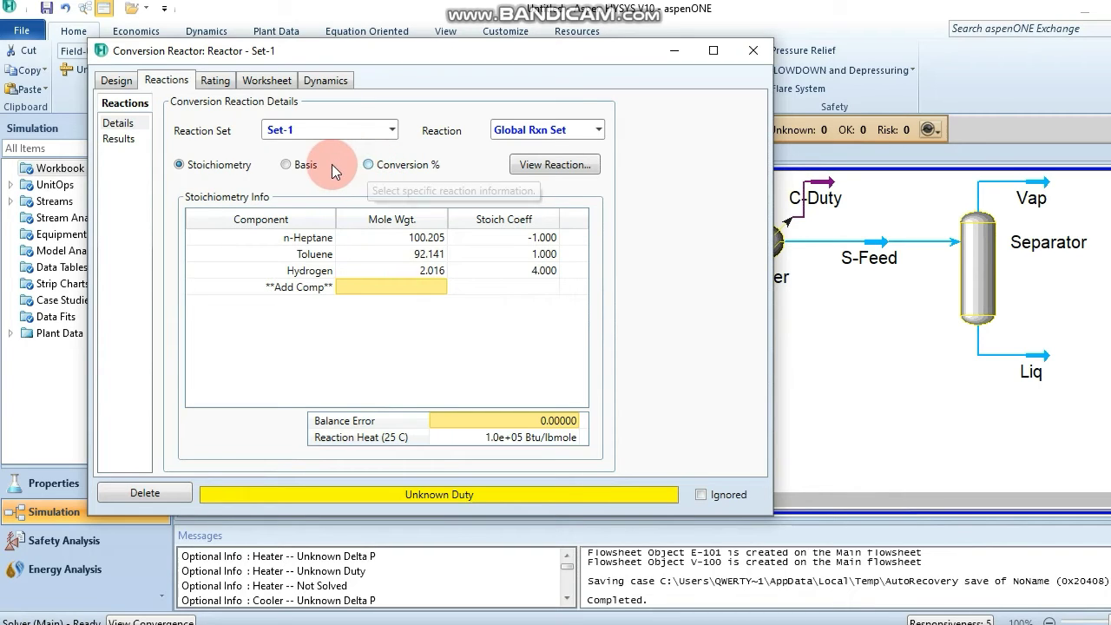
pyautogui.click(751, 53)
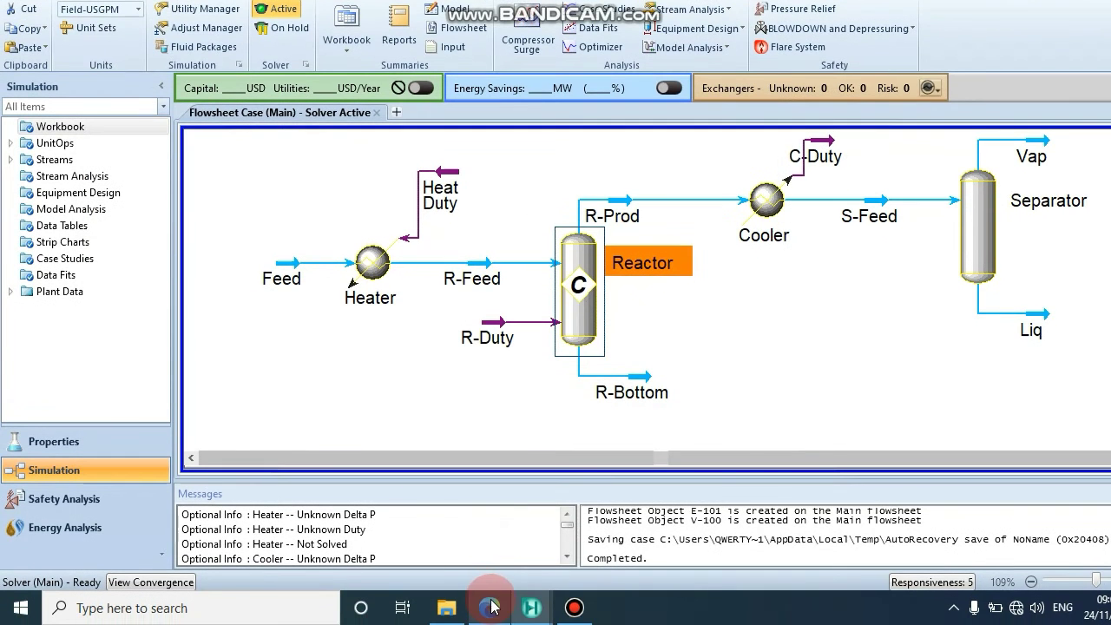
# Read the PDF's next instruction on entering known stream conditions and open the Heater's worksheet
pyautogui.click(490, 606)
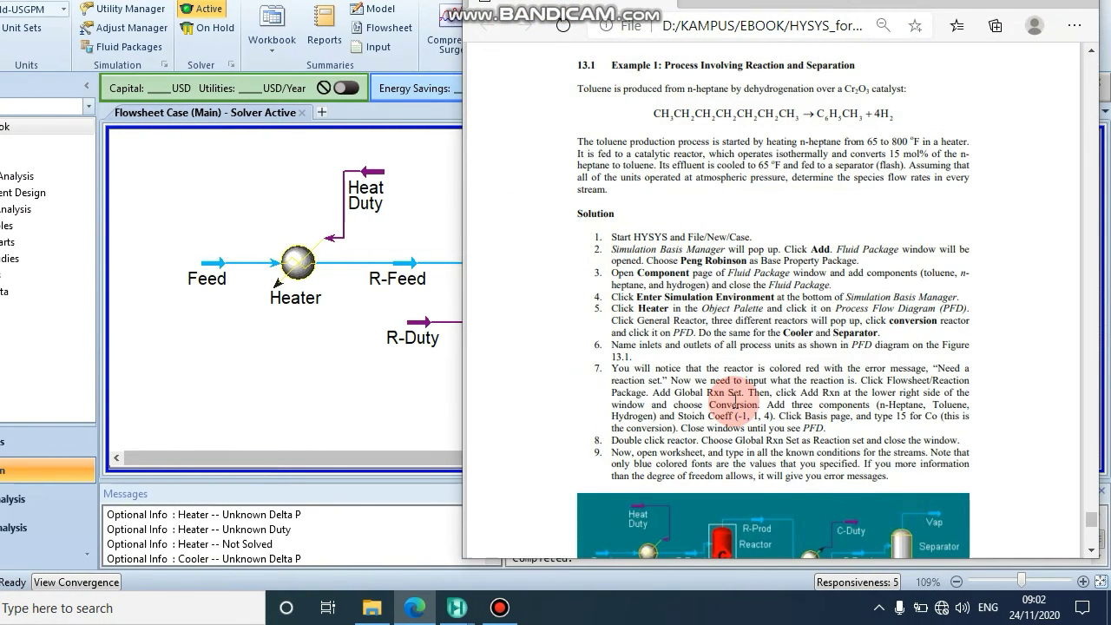
pyautogui.scroll(-3, 733, 402)
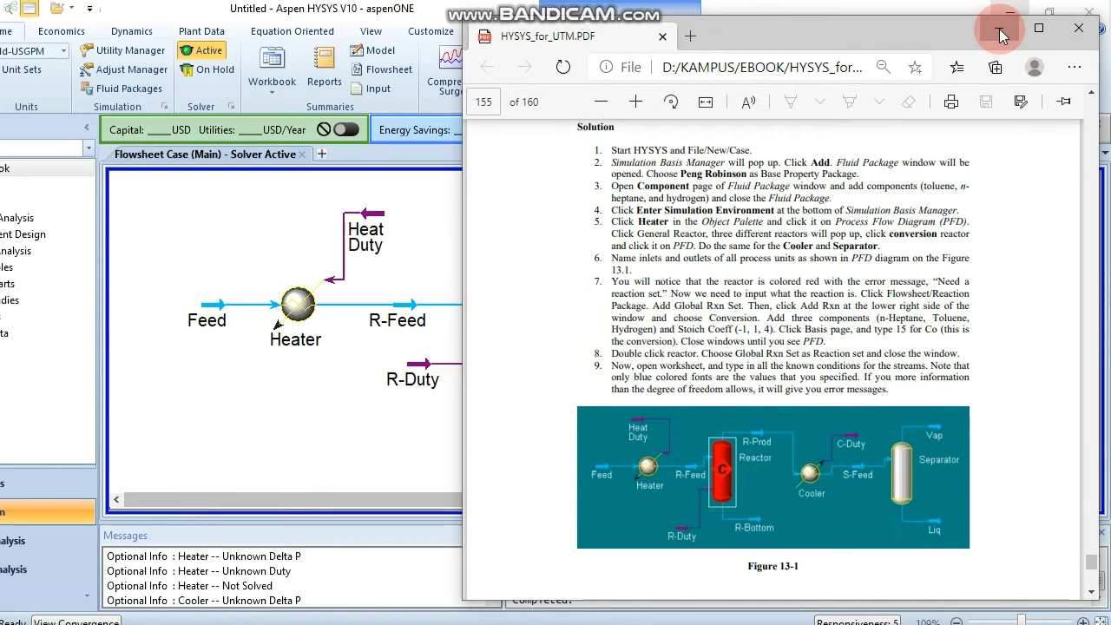
pyautogui.click(1001, 32)
pyautogui.click(309, 389)
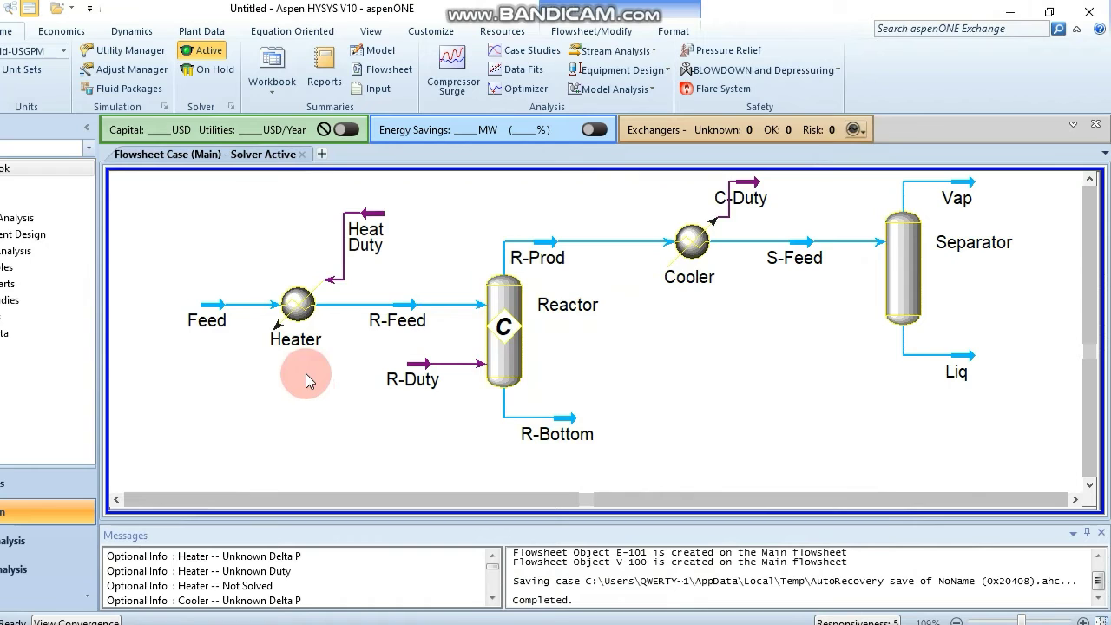
pyautogui.click(296, 312)
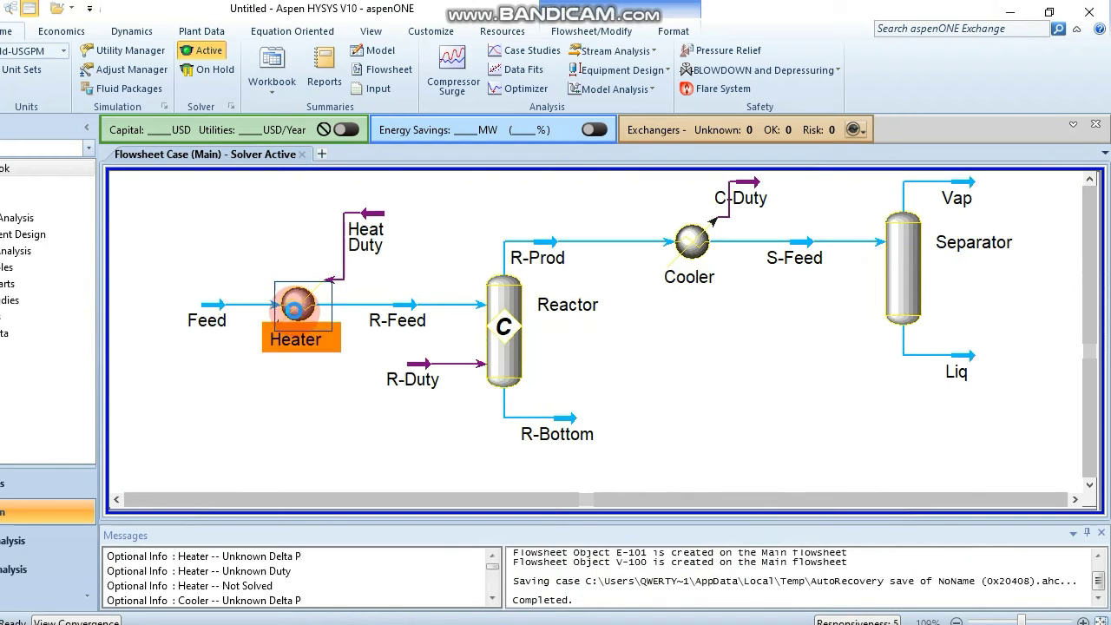
pyautogui.doubleClick(296, 311)
pyautogui.moveTo(413, 214); pyautogui.dragTo(390, 64)
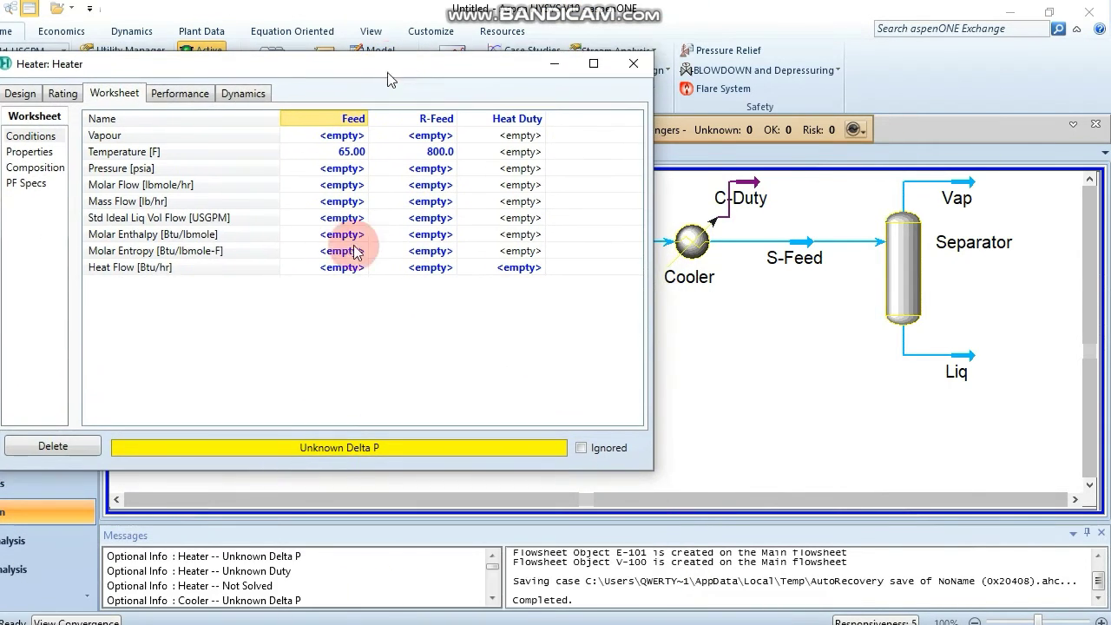
# Check the PDF for the operating pressure and set the Heater's Feed stream pressure to 1 atm
pyautogui.click(414, 607)
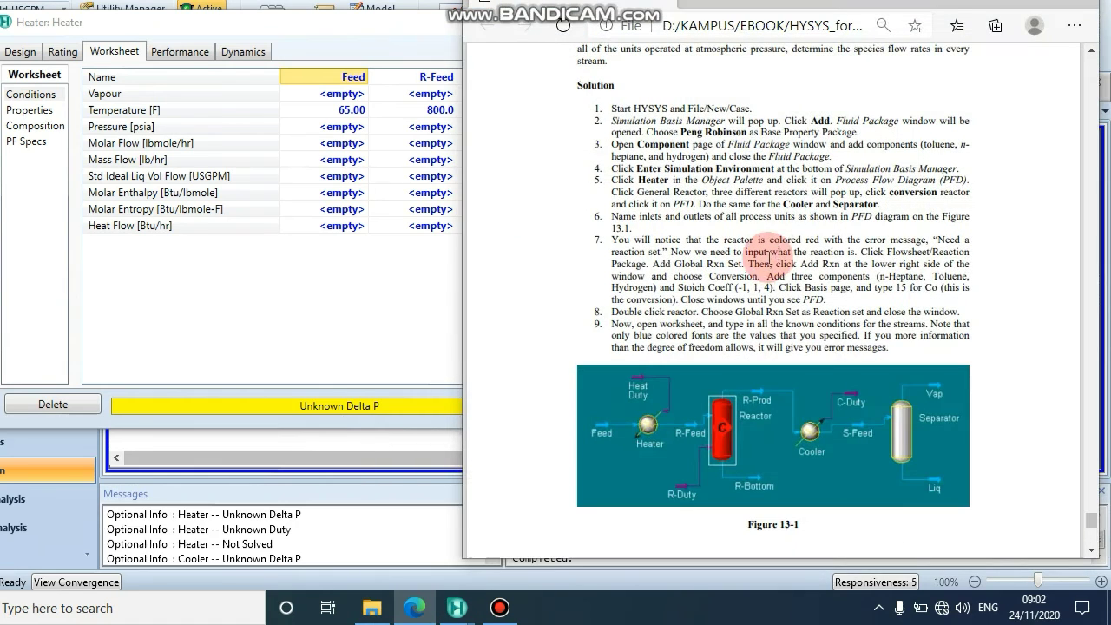
pyautogui.scroll(3, 774, 252)
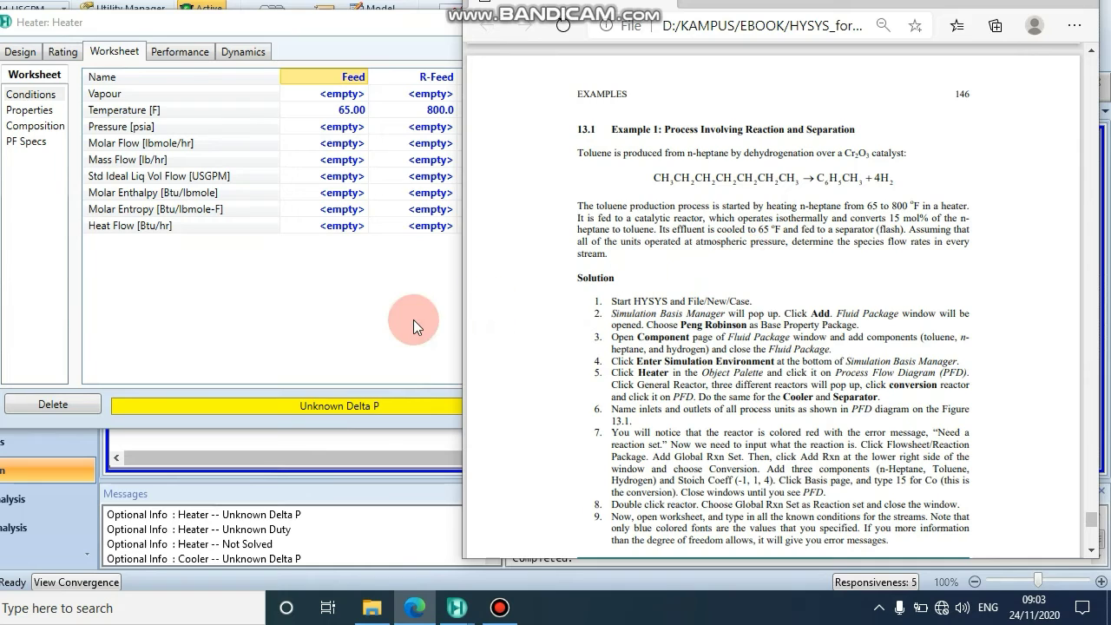
pyautogui.click(348, 303)
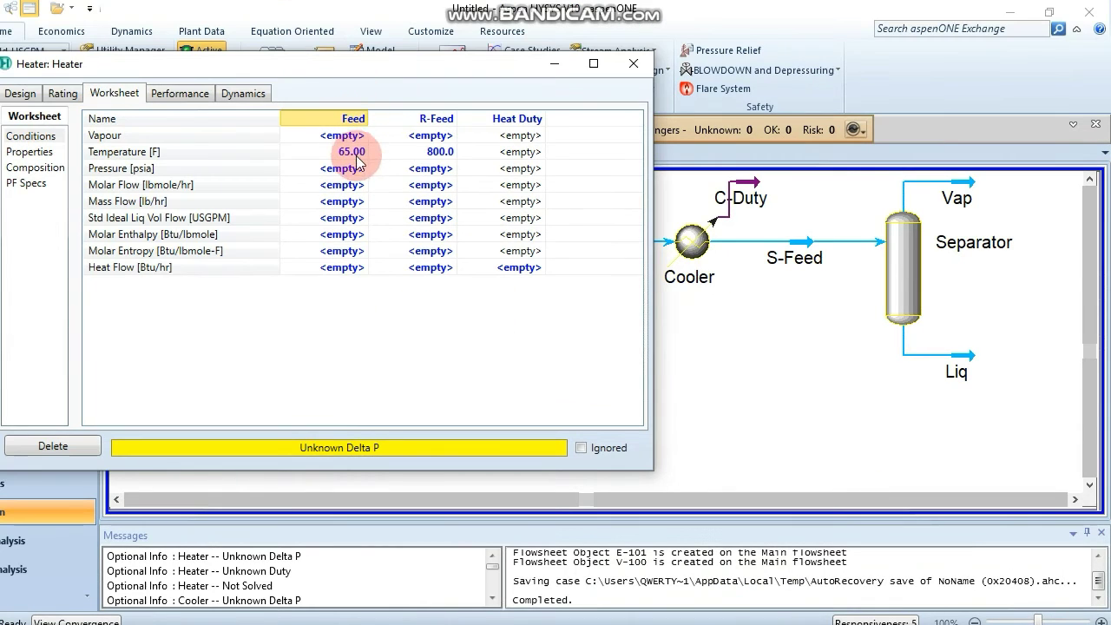
pyautogui.click(351, 173)
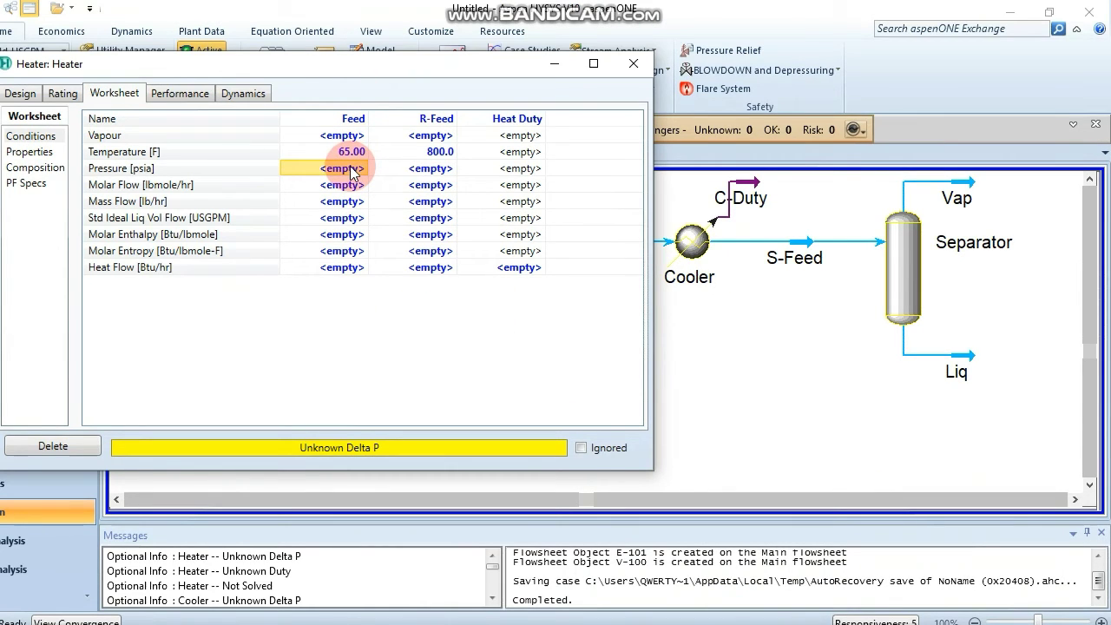
pyautogui.write('1')
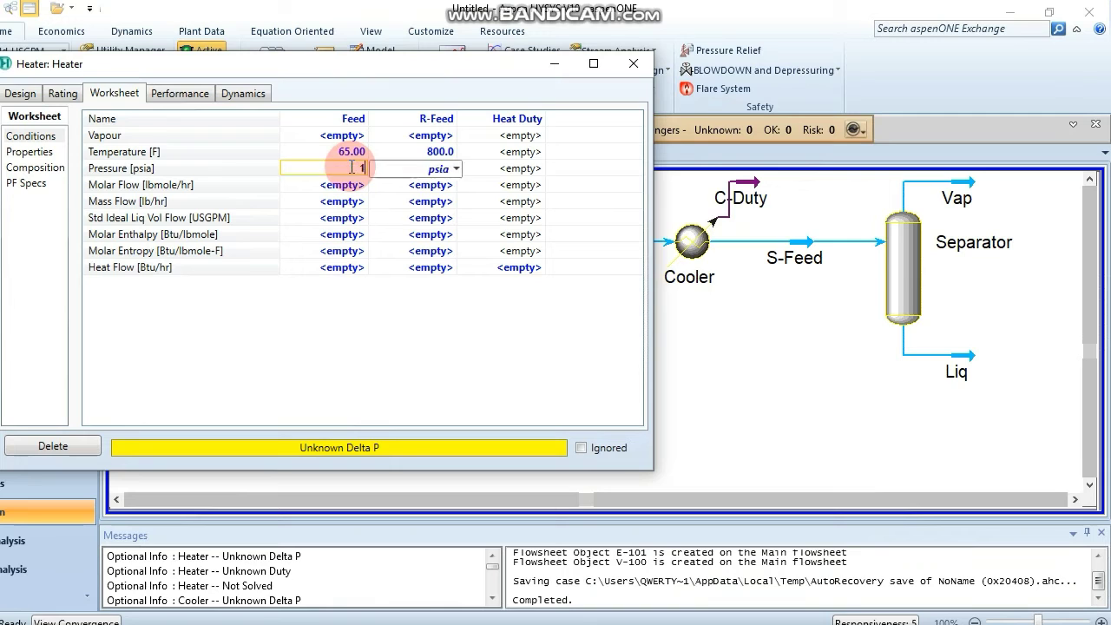
pyautogui.click(455, 169)
pyautogui.moveTo(460, 287); pyautogui.dragTo(459, 214)
pyautogui.click(411, 314)
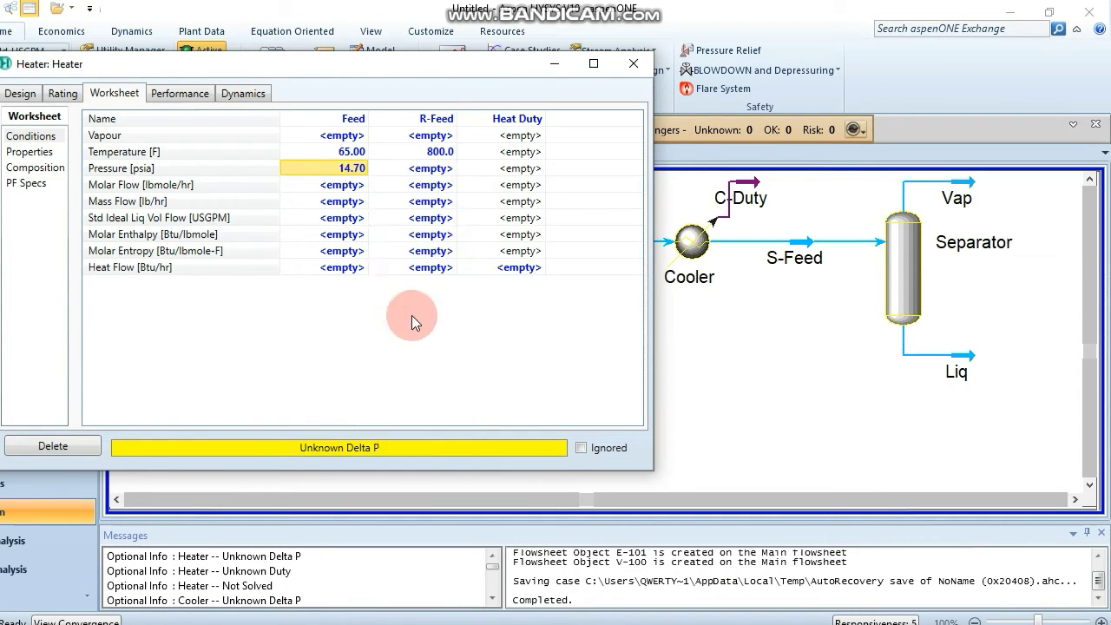
# Set the R-Feed stream pressure to 1 atm in the Heater's worksheet
pyautogui.click(453, 176)
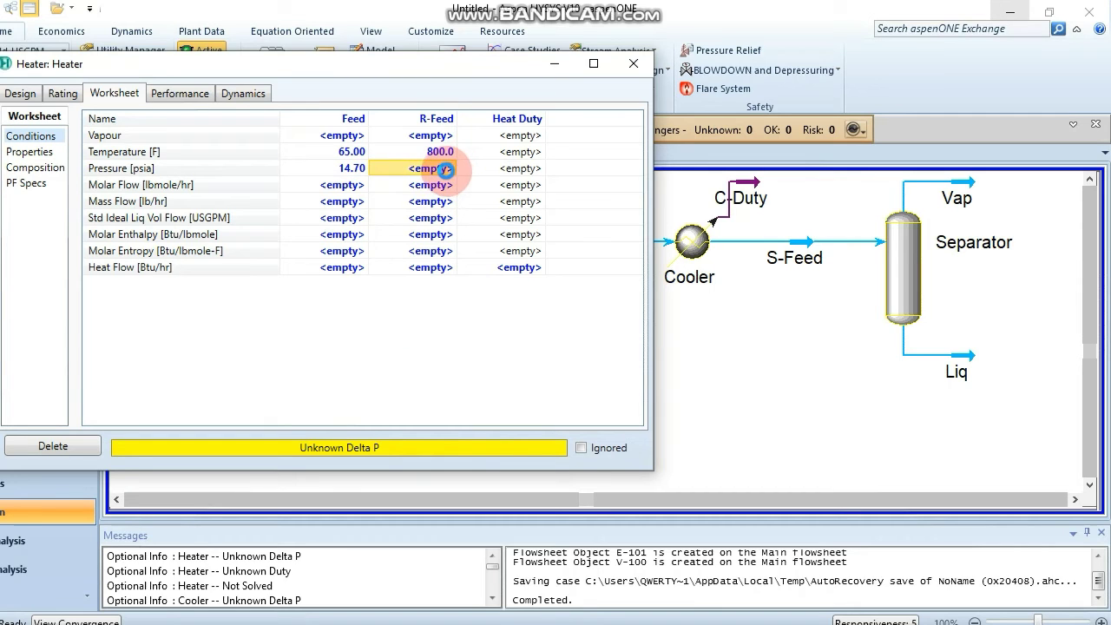
pyautogui.write('1')
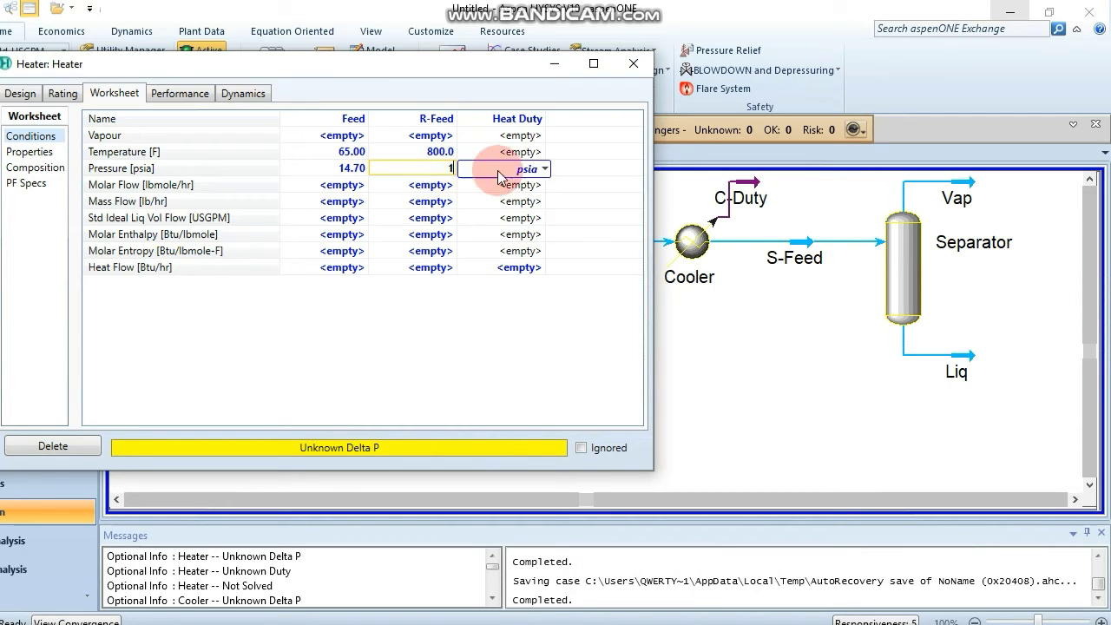
pyautogui.click(545, 170)
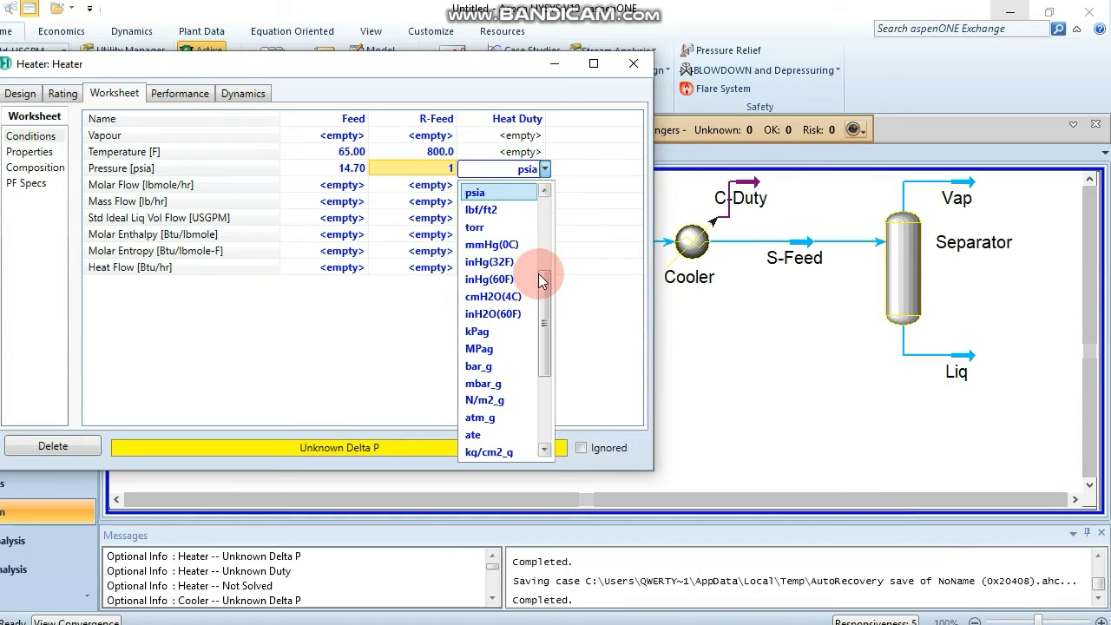
pyautogui.scroll(3, 548, 225)
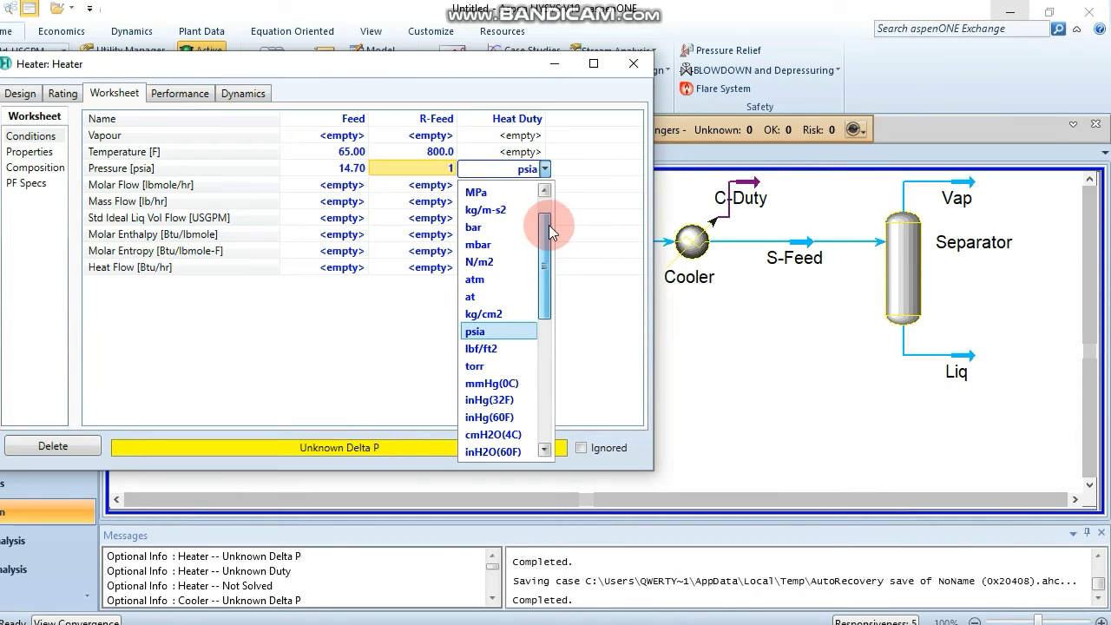
pyautogui.click(500, 281)
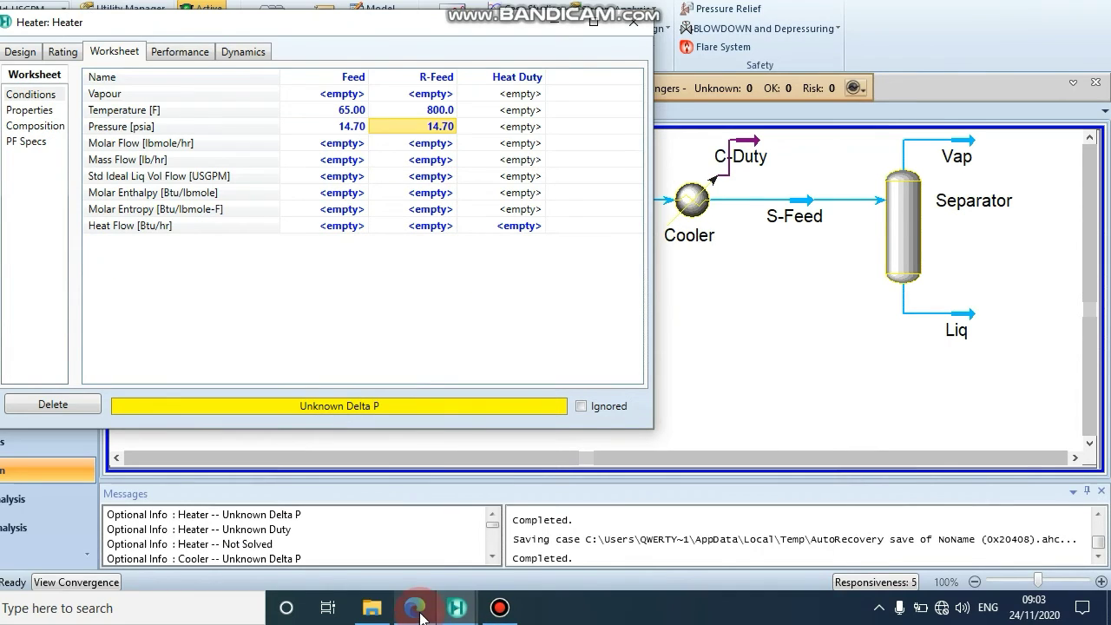
# Set the Feed stream's molar flow to 100 lbmole/hr
pyautogui.click(420, 615)
pyautogui.click(420, 614)
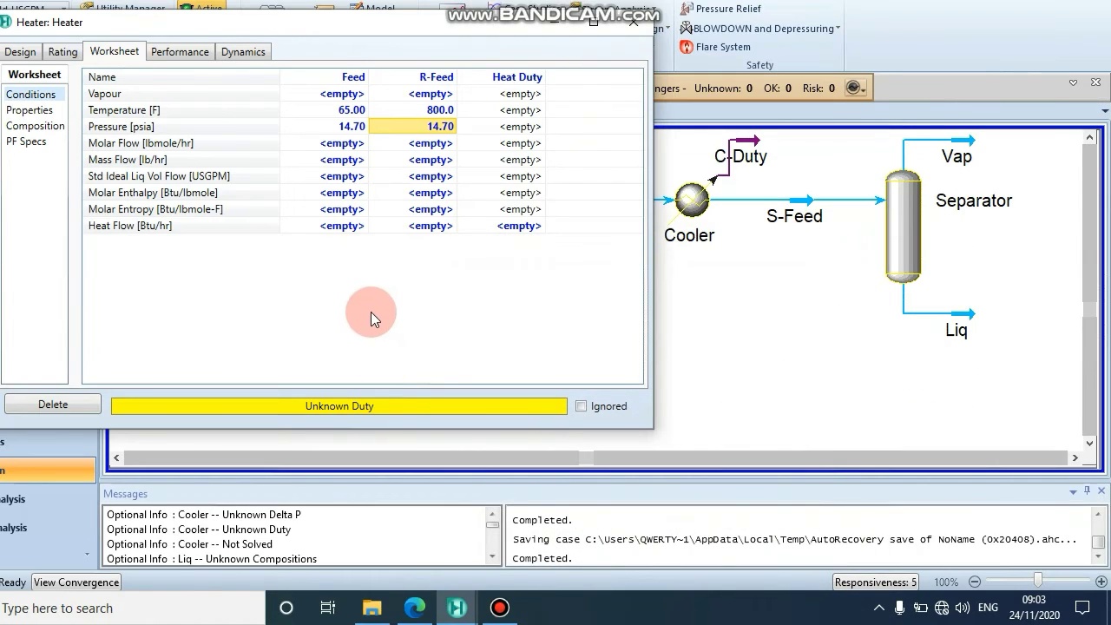
pyautogui.click(351, 144)
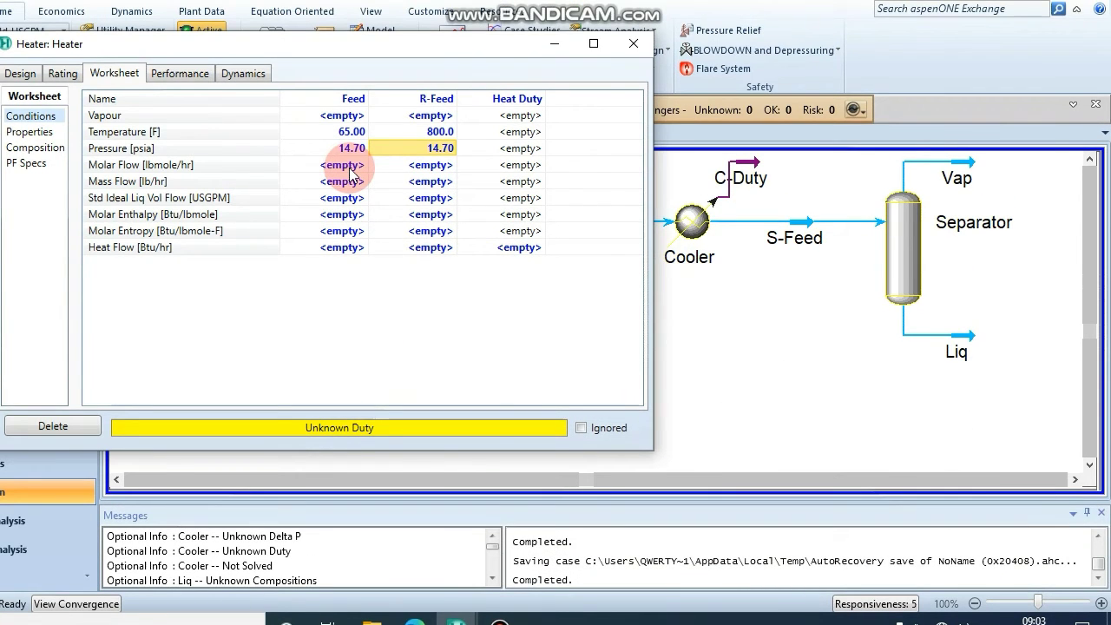
pyautogui.click(351, 170)
pyautogui.write('1')
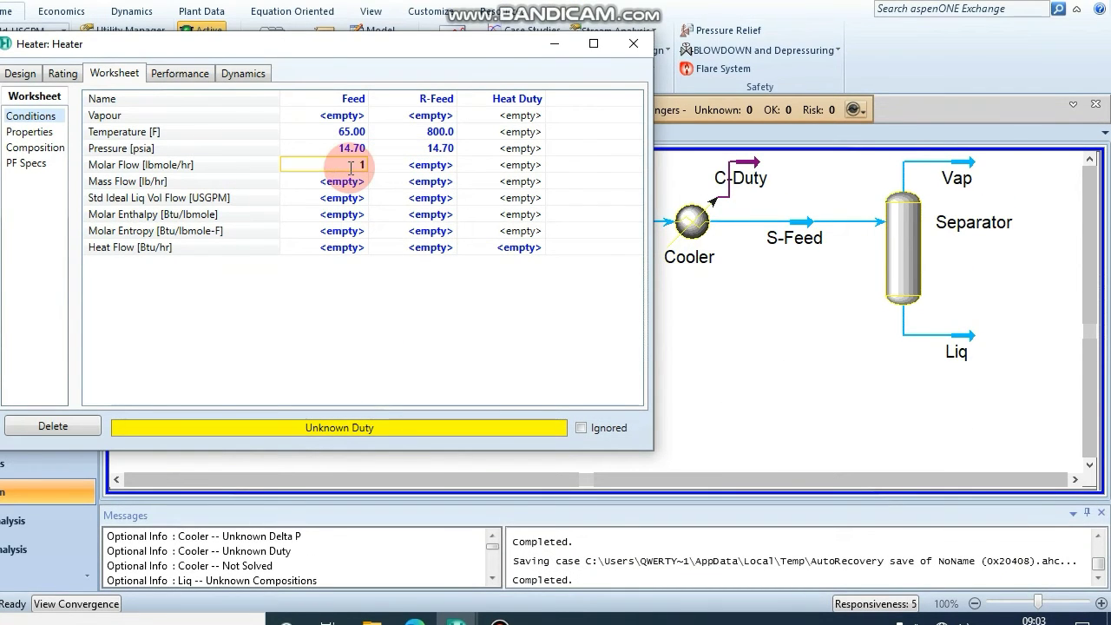
pyautogui.write('00')
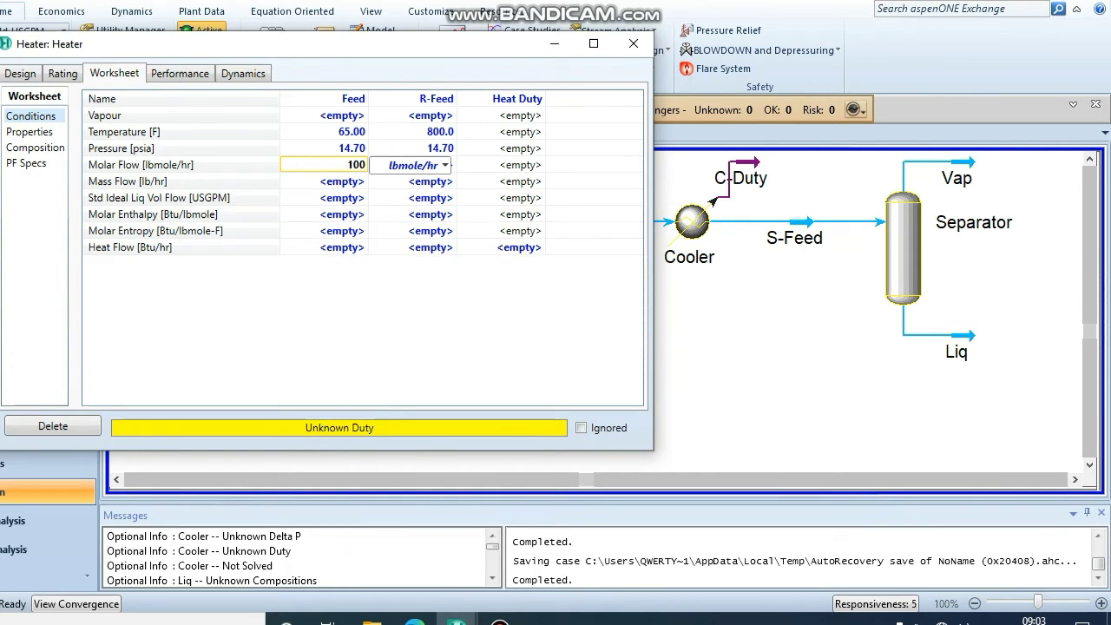
pyautogui.press('Return')
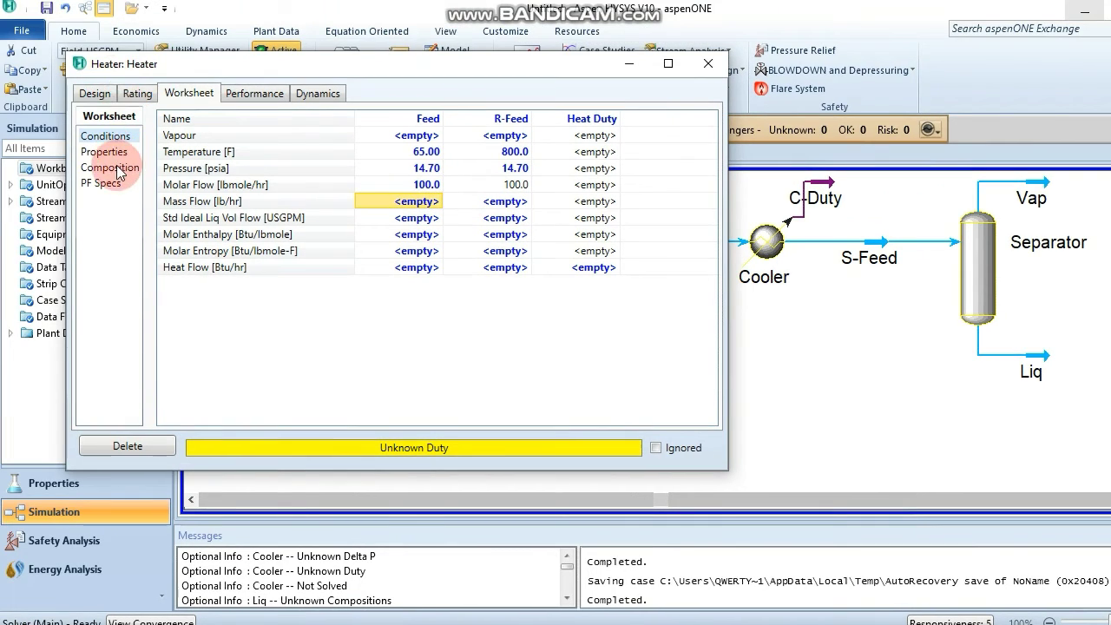
# Set the Feed stream's n-Heptane mole fraction to 1 in the Heater's composition worksheet, accept it and close the Heater
pyautogui.click(119, 172)
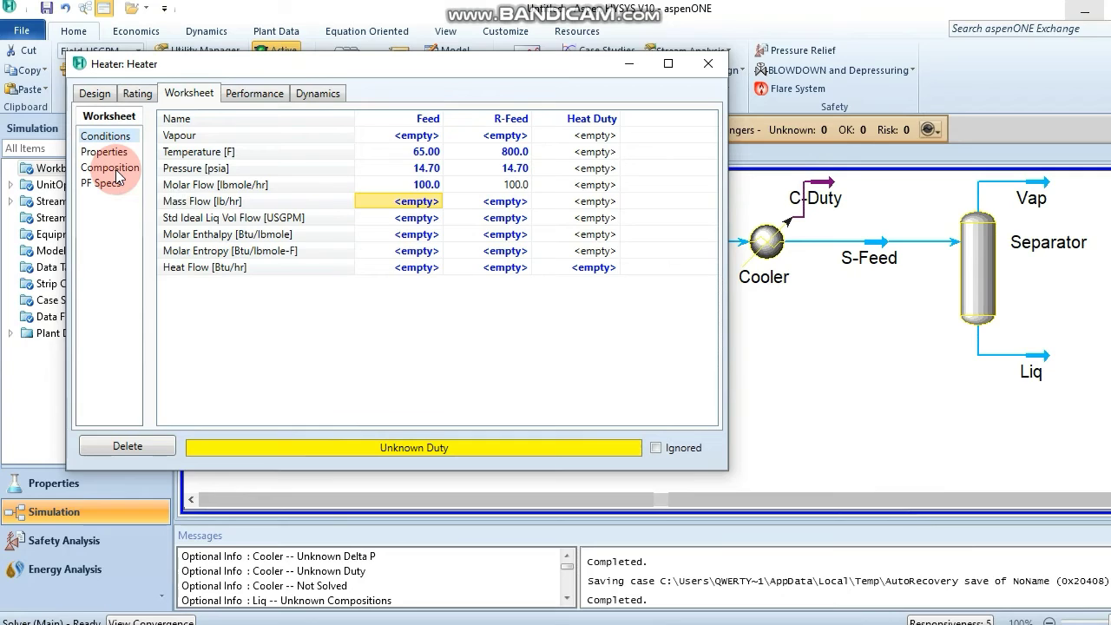
pyautogui.click(426, 158)
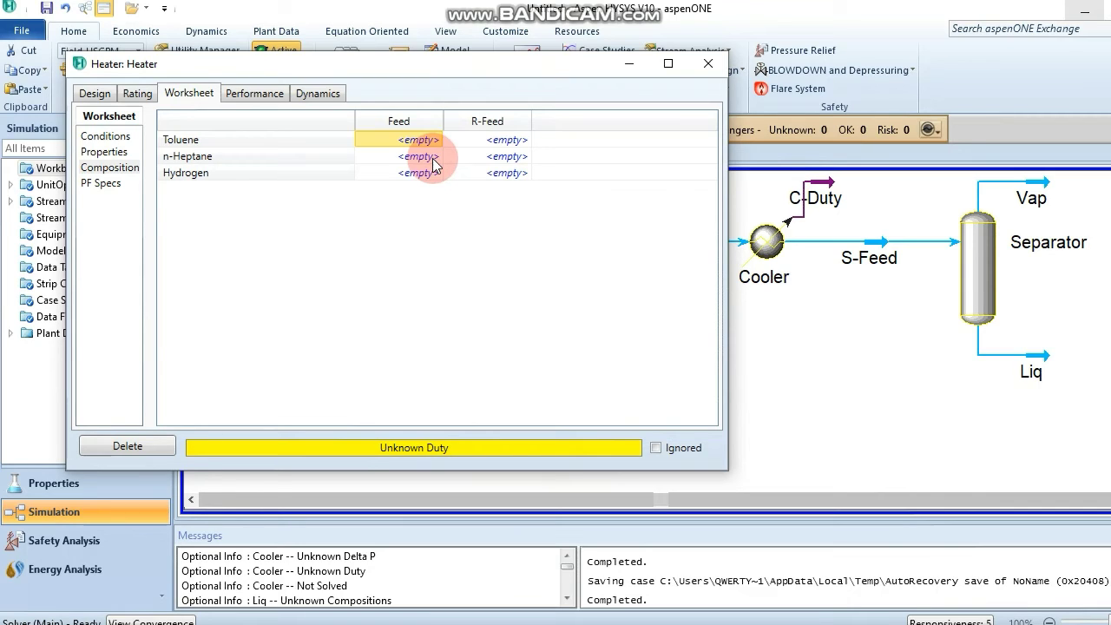
pyautogui.click(433, 165)
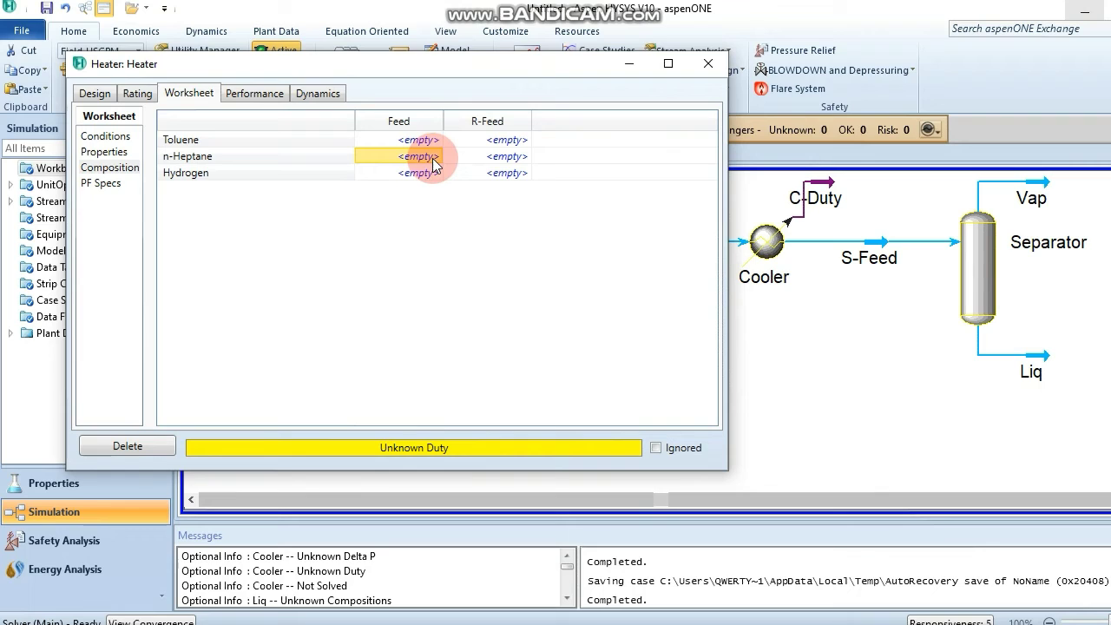
pyautogui.click(434, 164)
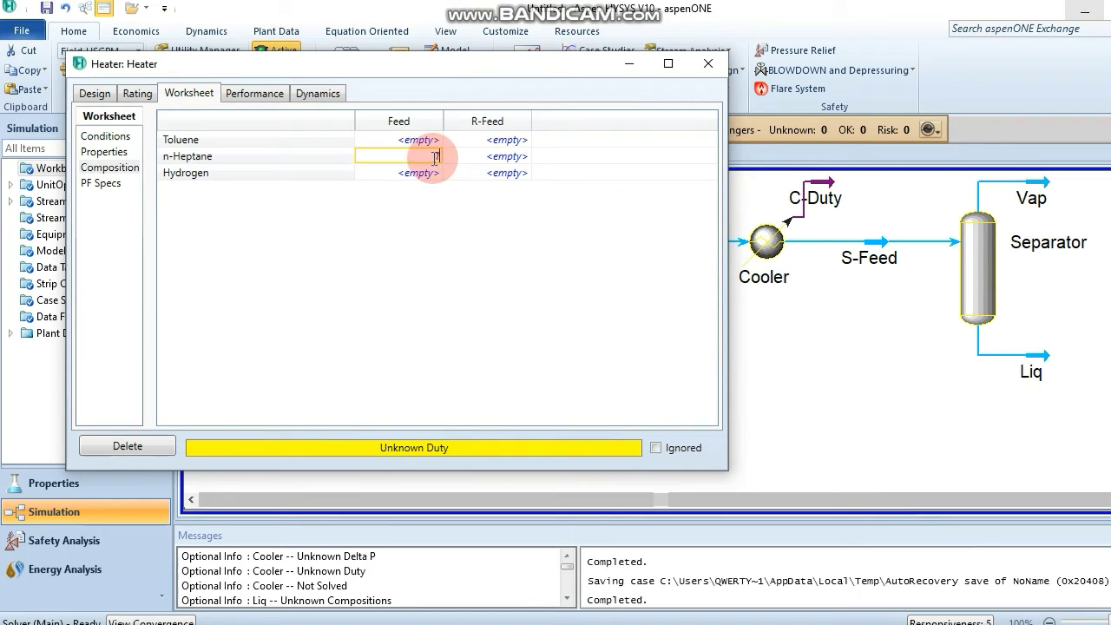
pyautogui.write('1')
pyautogui.press('Return')
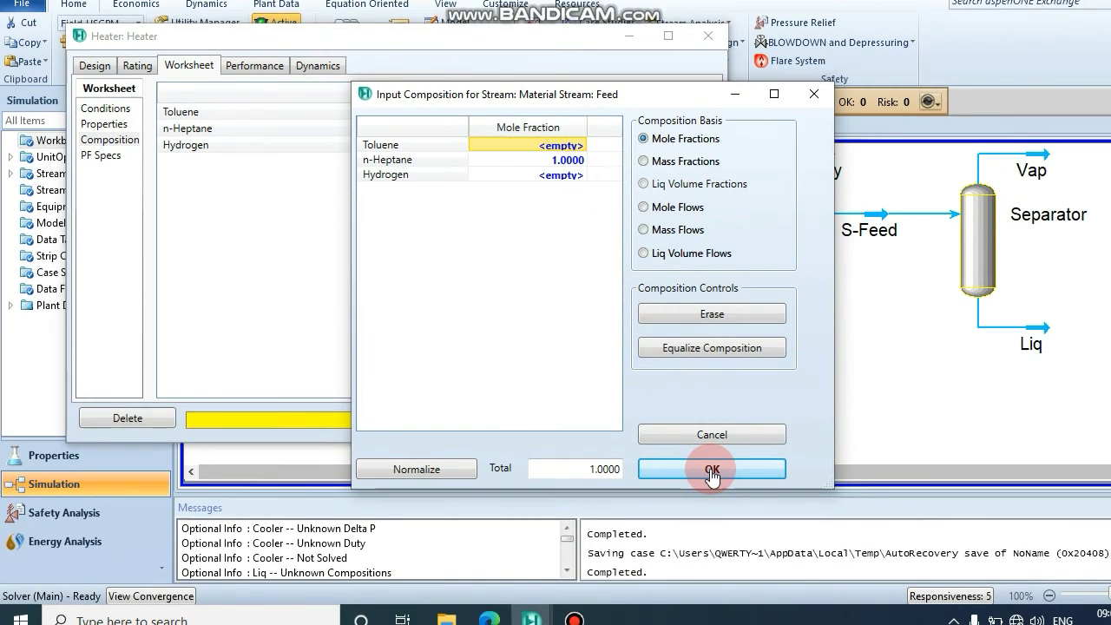
pyautogui.click(710, 497)
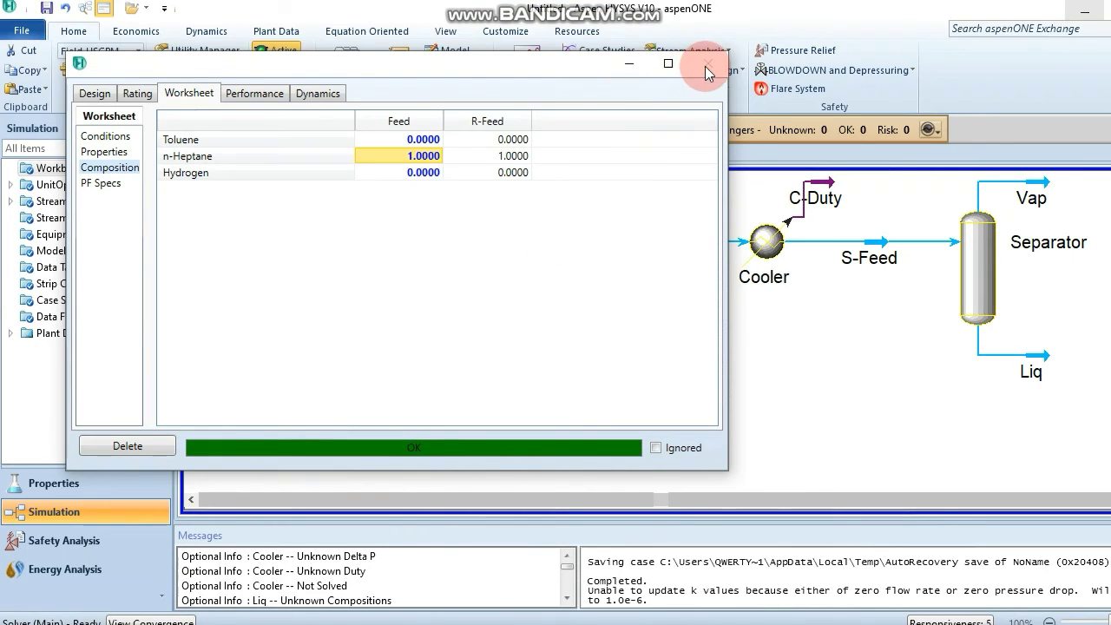
pyautogui.click(707, 23)
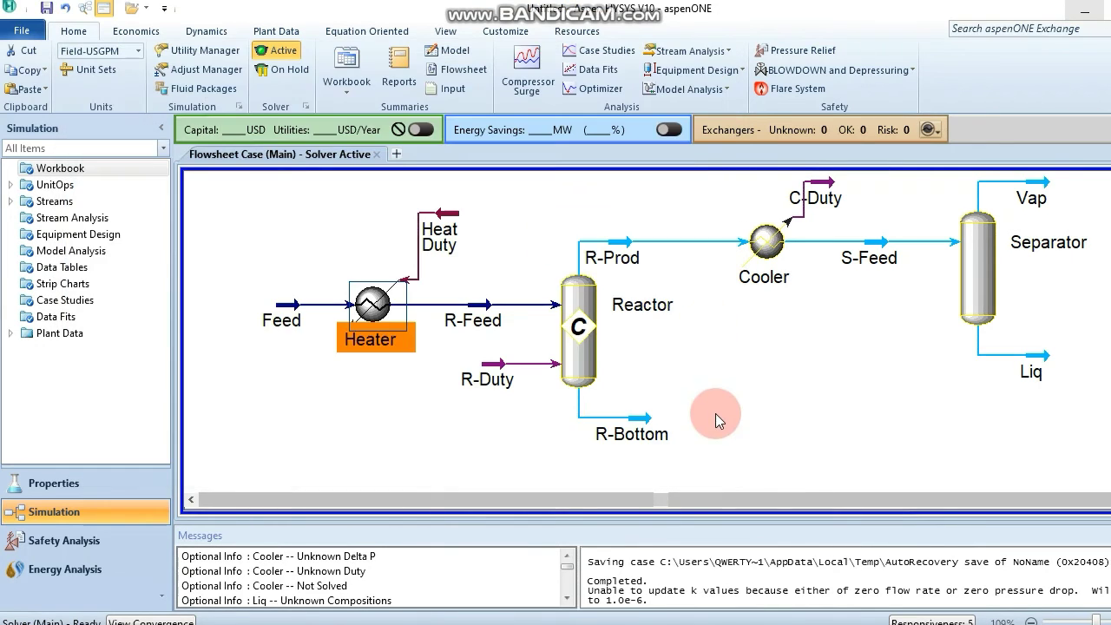
pyautogui.click(715, 412)
# Open the Reactor's worksheet and check the PDF's problem statement for the reactor's operating temperature
pyautogui.click(575, 351)
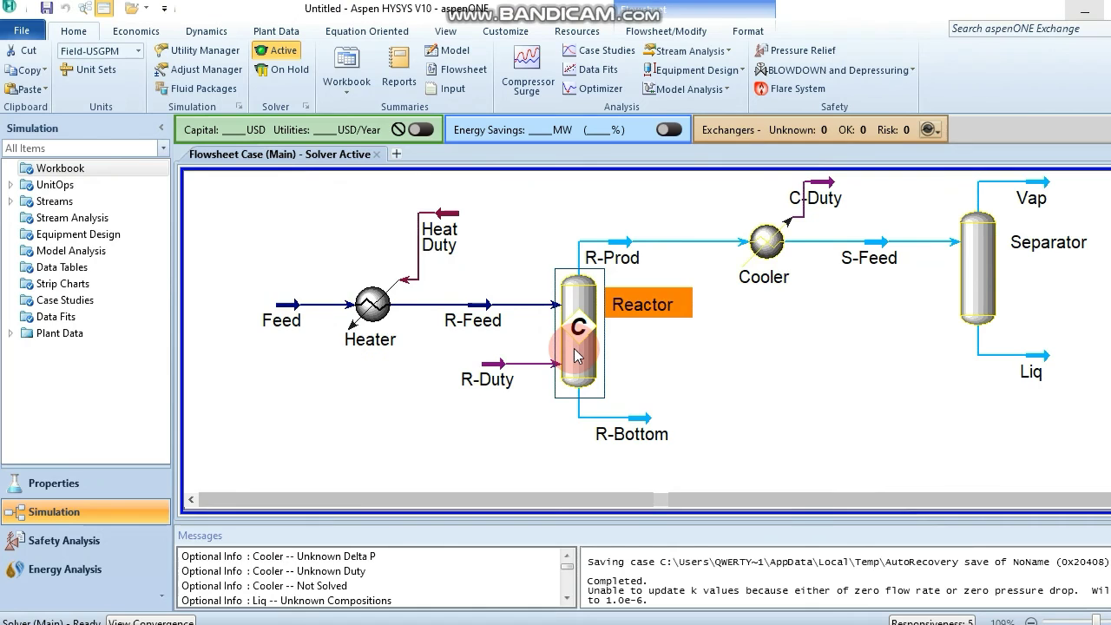
pyautogui.doubleClick(575, 351)
pyautogui.moveTo(500, 253); pyautogui.dragTo(487, 72)
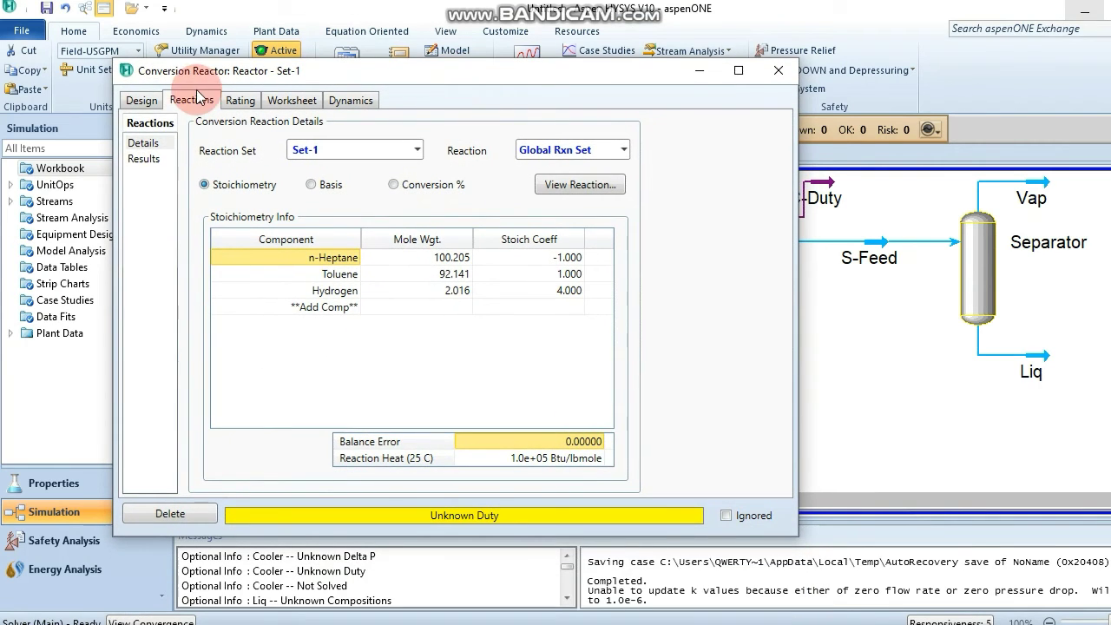
pyautogui.click(276, 102)
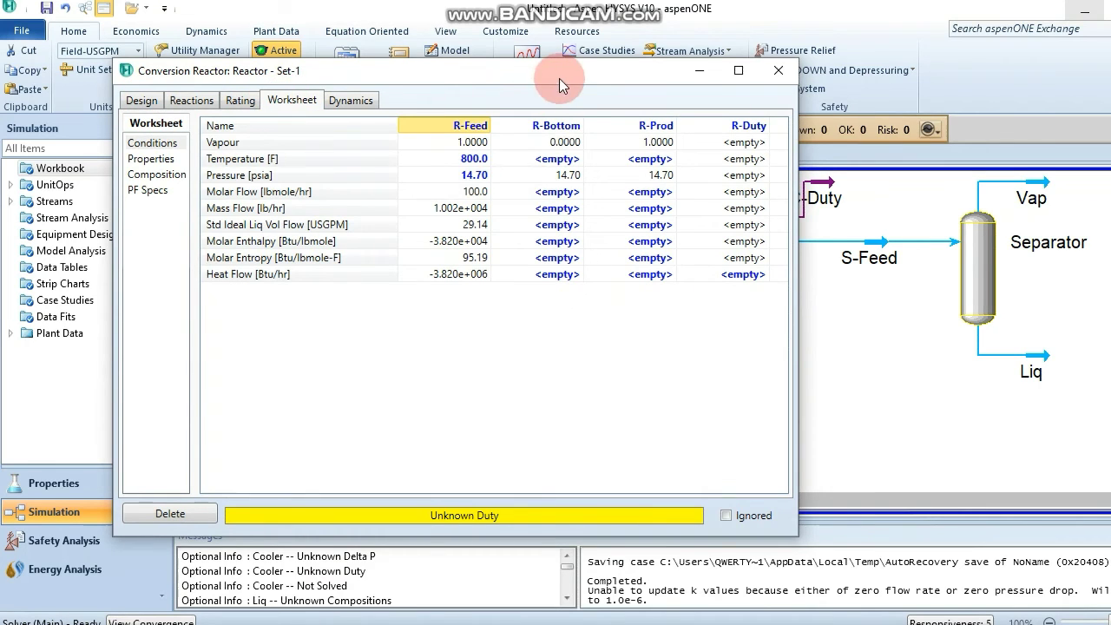
pyautogui.moveTo(559, 79); pyautogui.dragTo(530, 72)
pyautogui.click(593, 567)
pyautogui.click(490, 608)
pyautogui.click(849, 226)
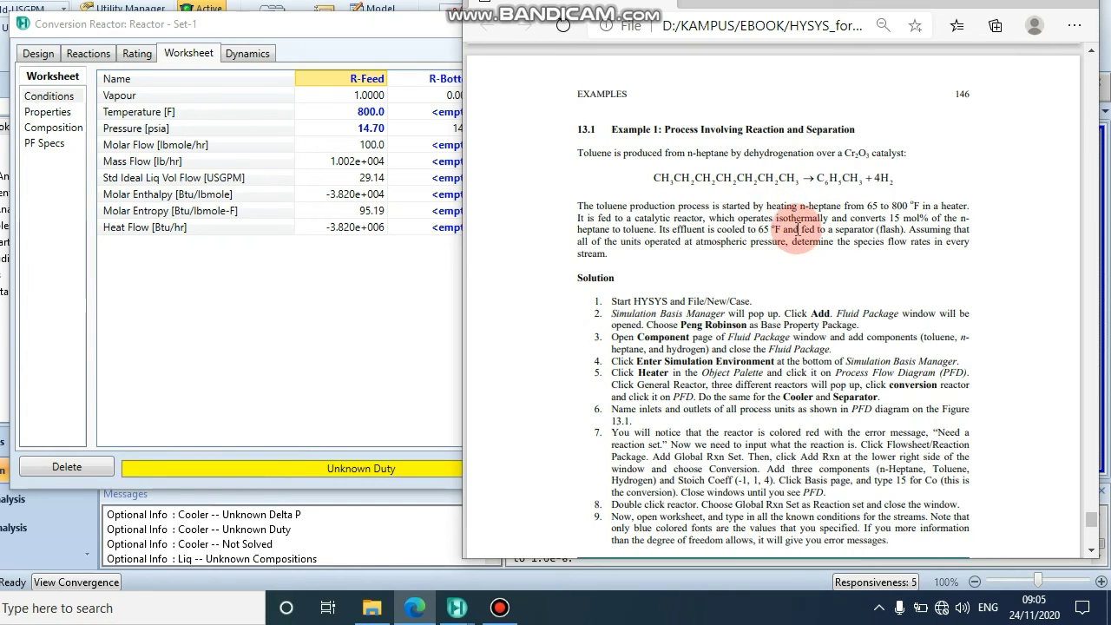
# Set the R-Bottom stream temperature to 800 °F in the Reactor's worksheet and close the Reactor
pyautogui.click(428, 280)
pyautogui.click(461, 117)
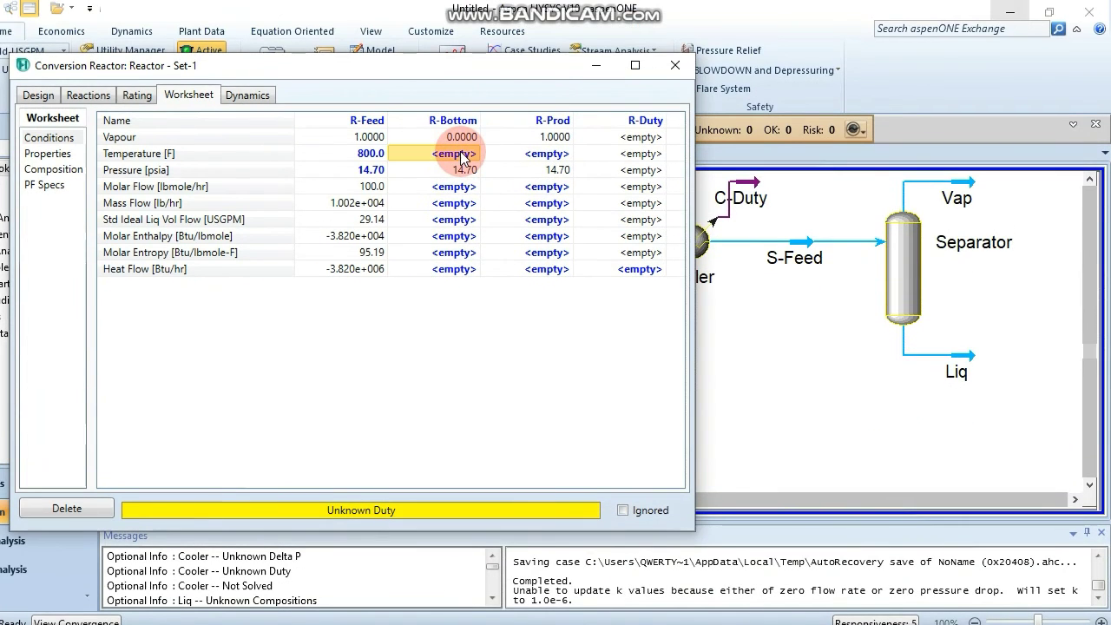
pyautogui.write('800')
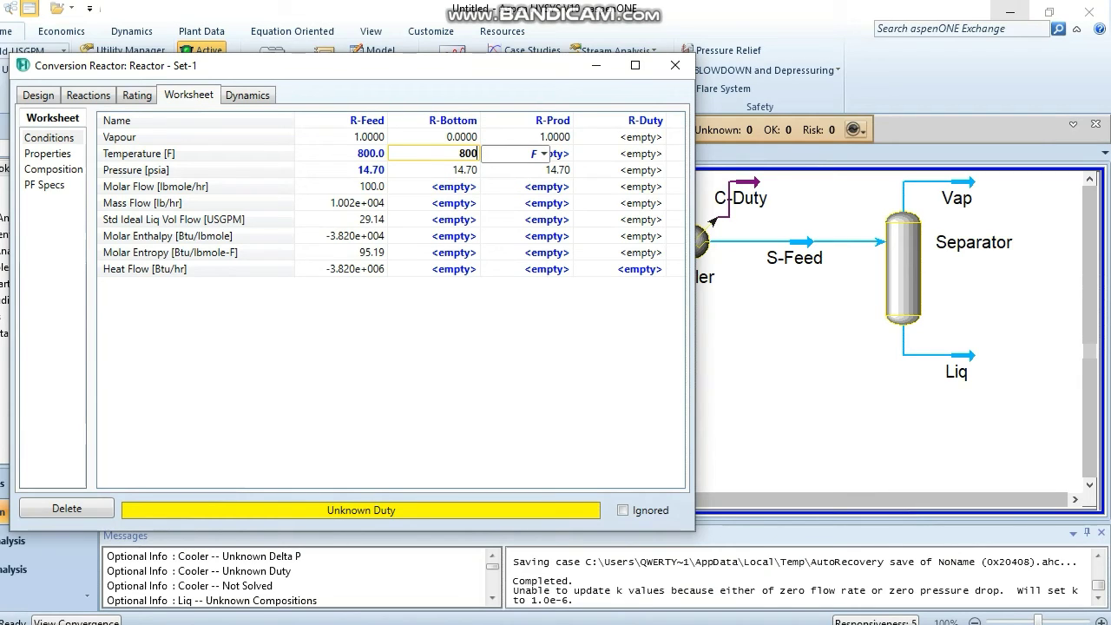
pyautogui.click(462, 156)
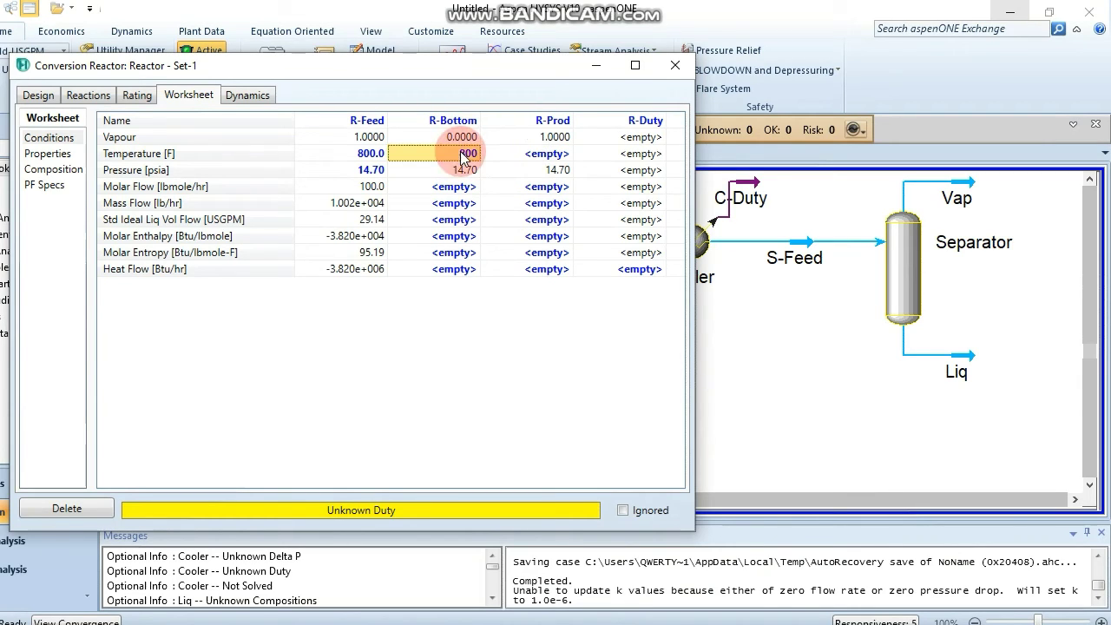
pyautogui.click(454, 318)
pyautogui.click(753, 394)
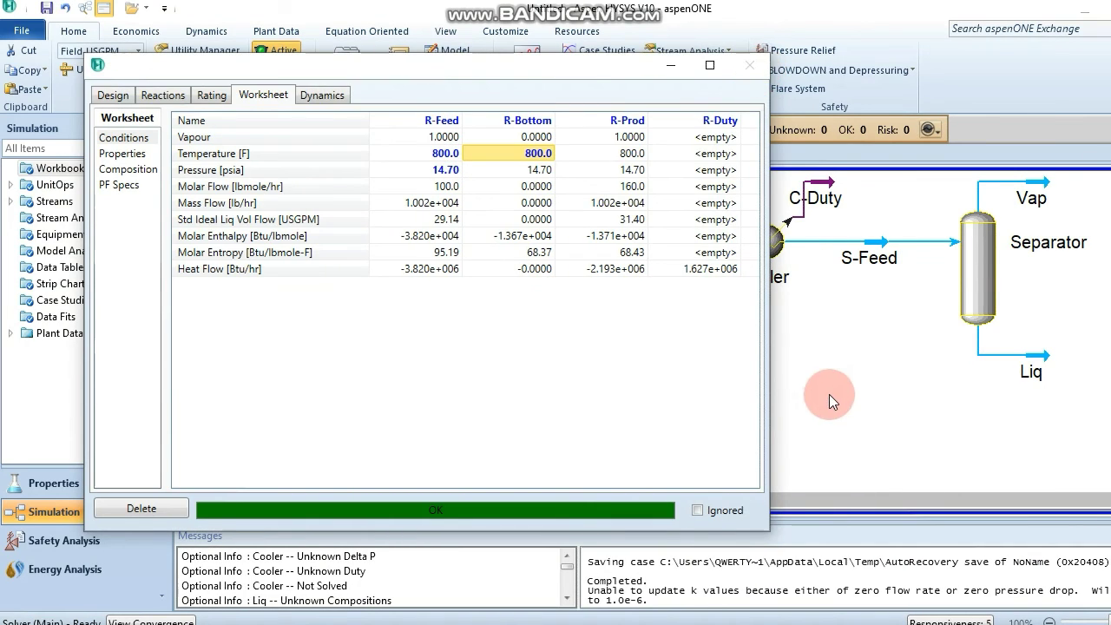
# Open the Cooler's worksheet and check the PDF for the temperature to which the reactor effluent is cooled
pyautogui.click(771, 243)
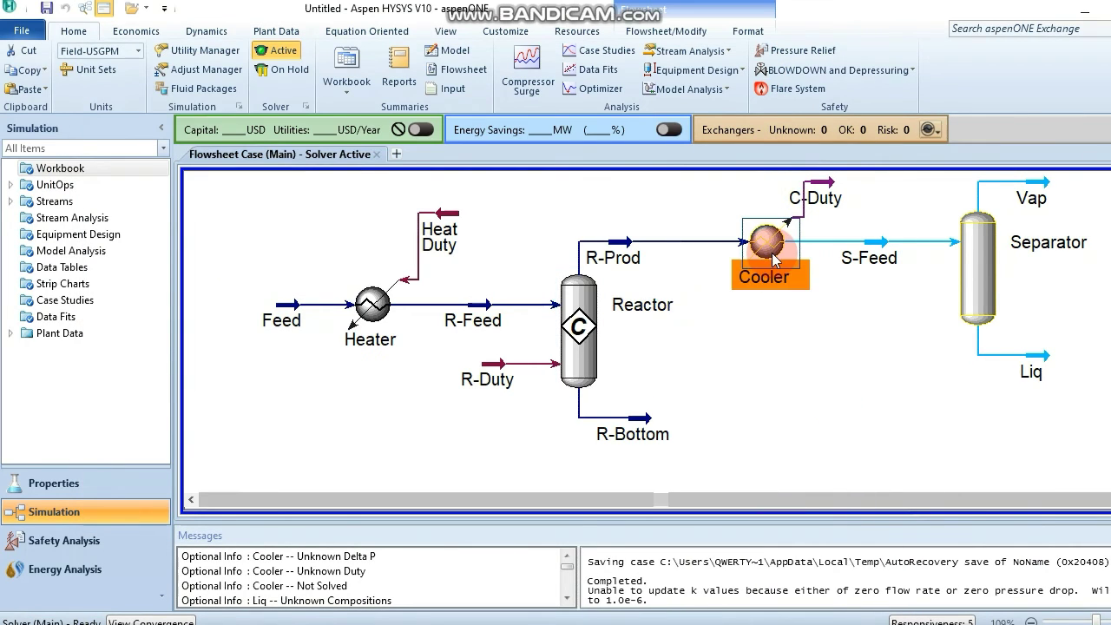
pyautogui.doubleClick(772, 253)
pyautogui.moveTo(448, 129); pyautogui.dragTo(399, 99)
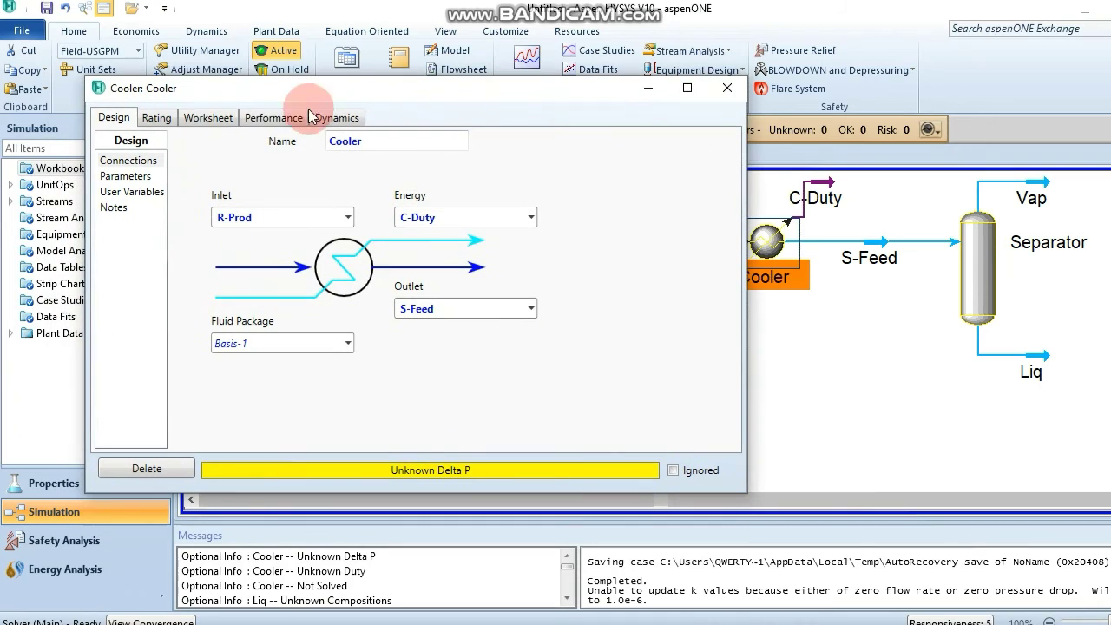
pyautogui.click(224, 121)
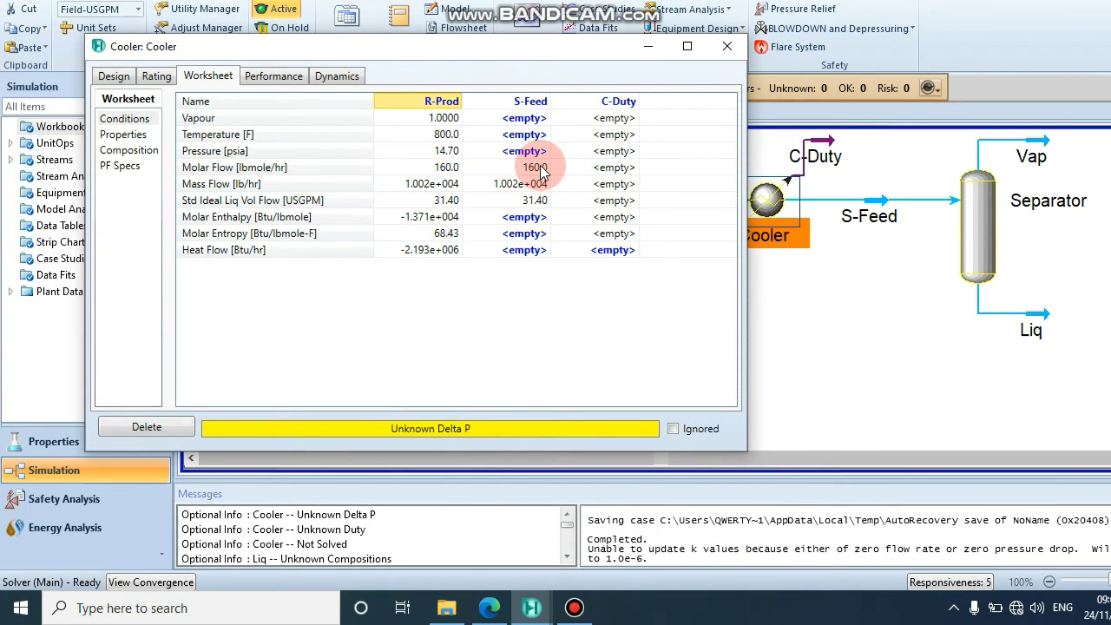
pyautogui.moveTo(538, 210)
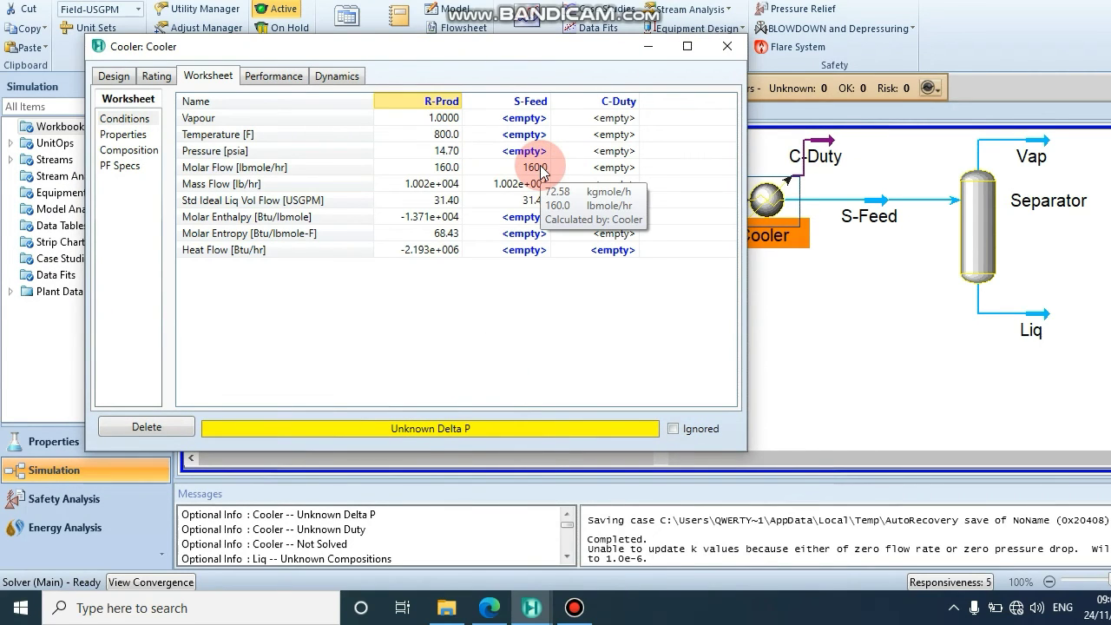
pyautogui.click(489, 608)
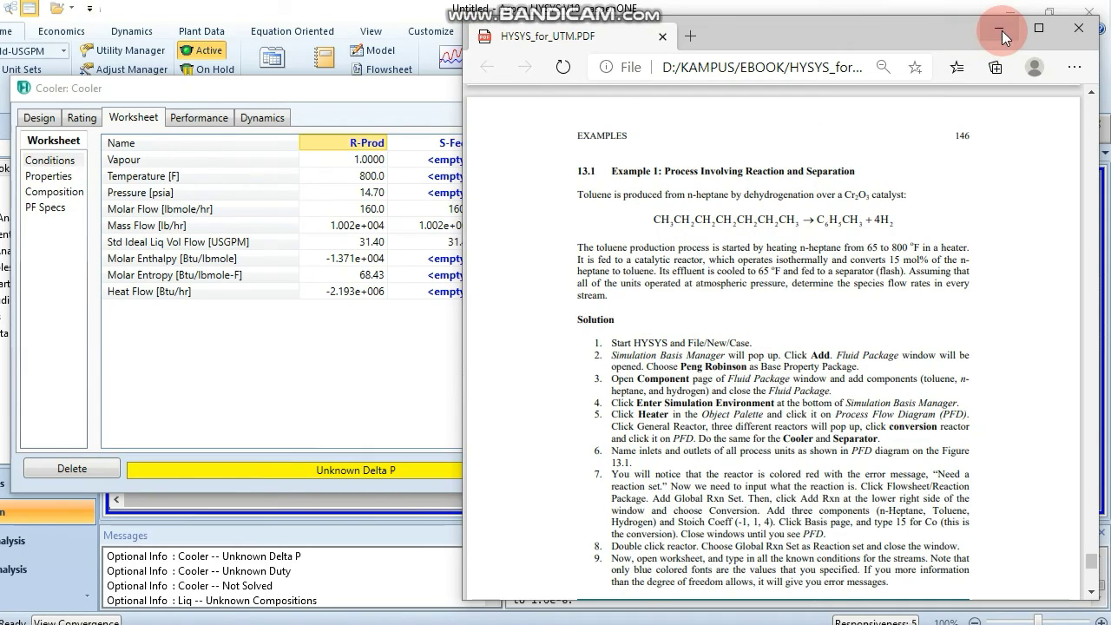
pyautogui.click(1000, 33)
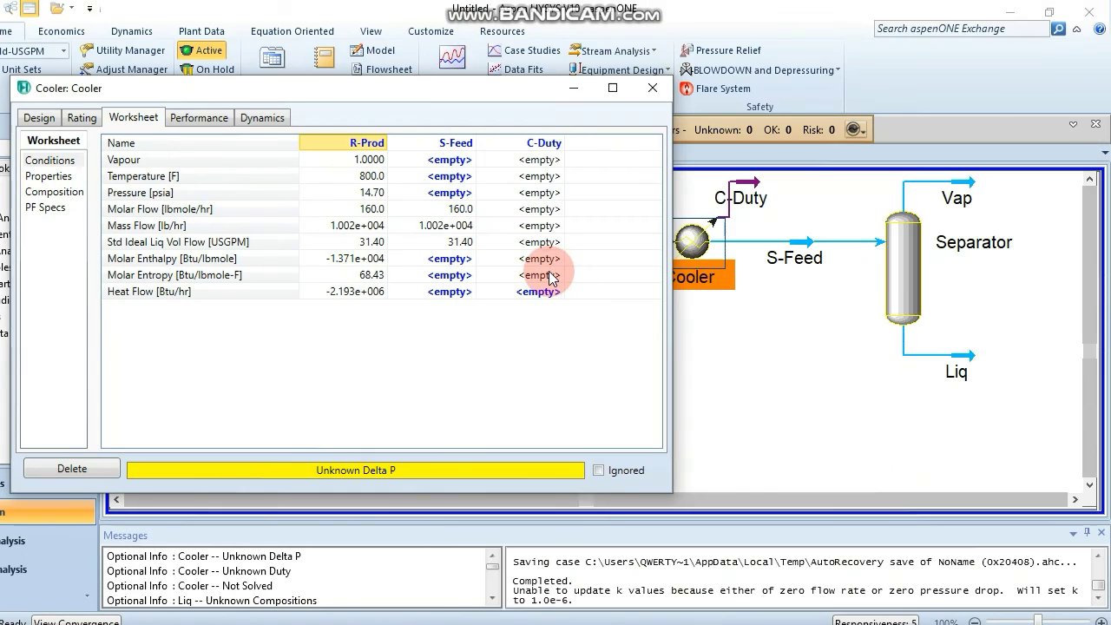
# Set the S-Feed stream temperature to 65 °F in the Cooler's worksheet
pyautogui.click(449, 178)
pyautogui.write('65')
pyautogui.press('Return')
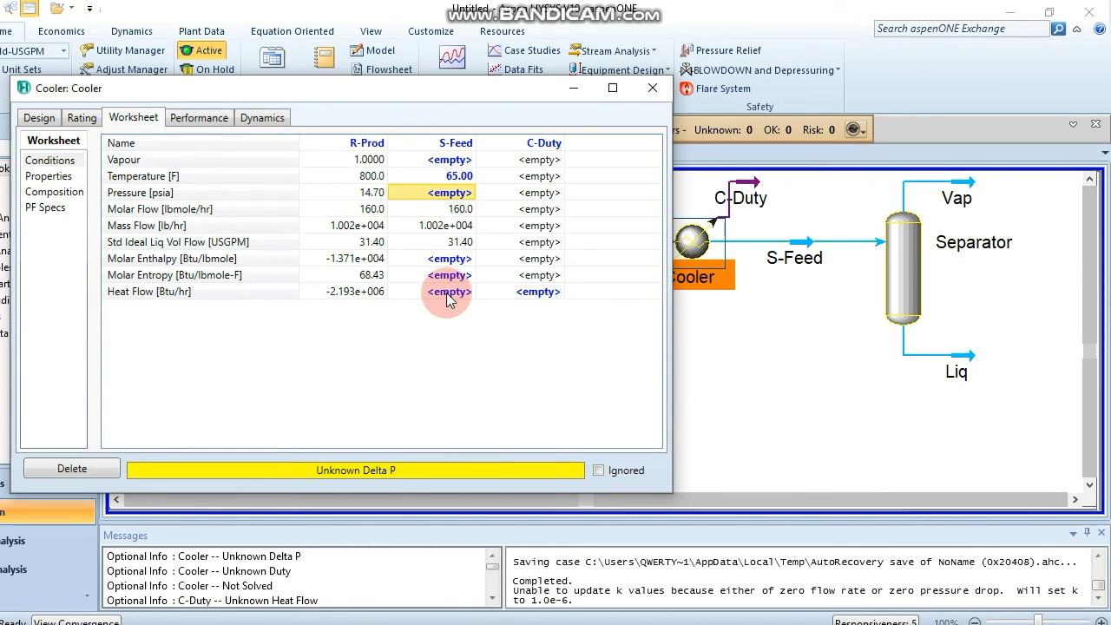
# Set the S-Feed stream pressure to 1 atm and close the Cooler
pyautogui.click(449, 194)
pyautogui.doubleClick(450, 196)
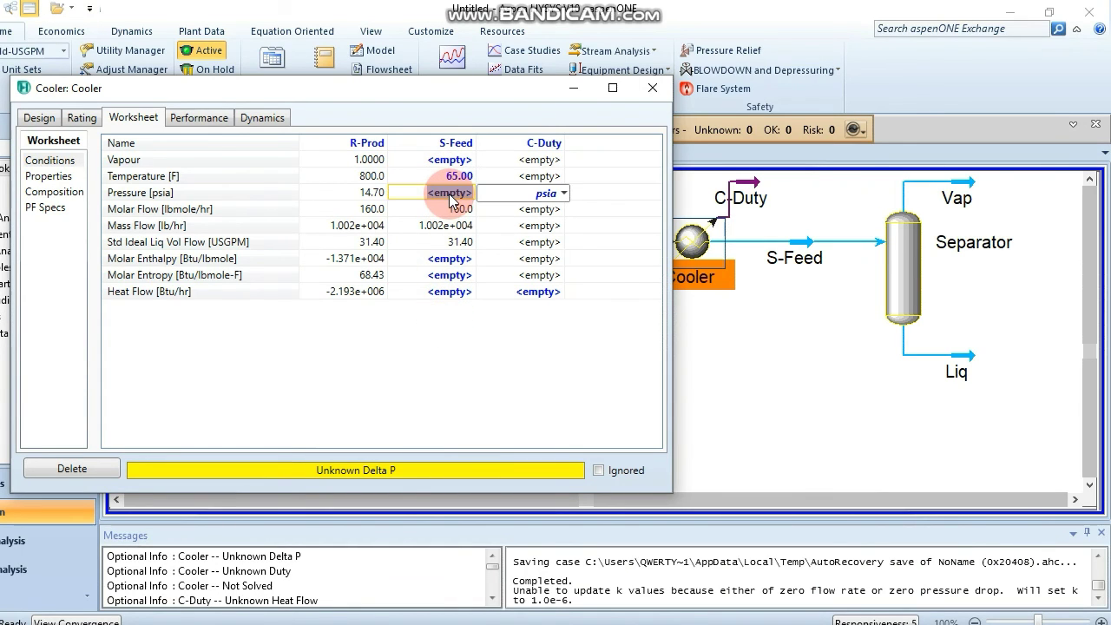
pyautogui.write('1')
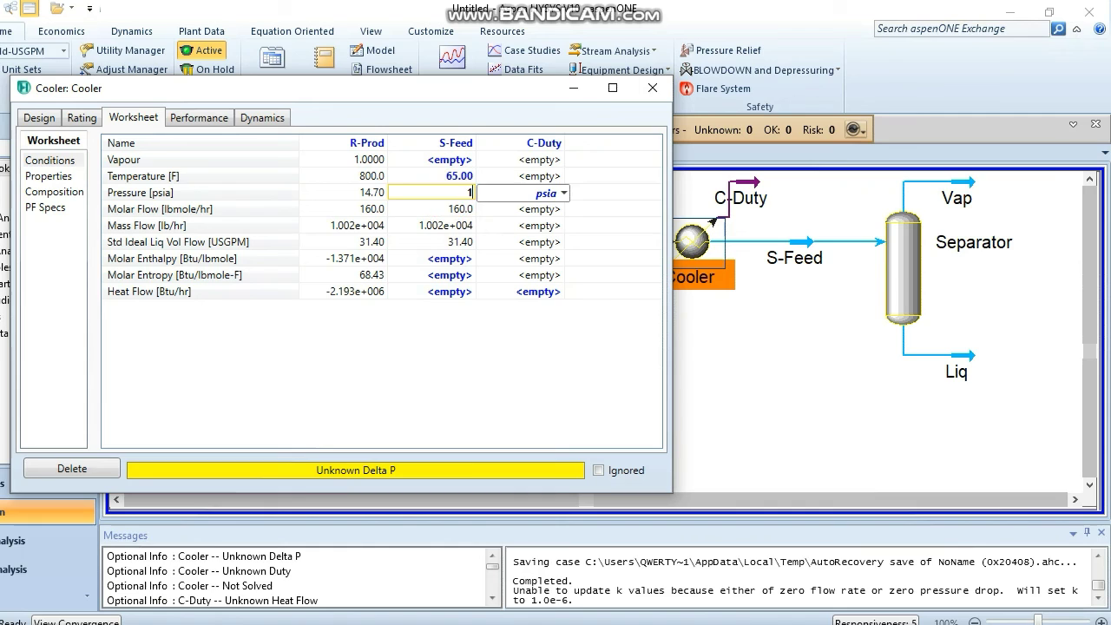
pyautogui.click(564, 193)
pyautogui.scroll(2, 562, 275)
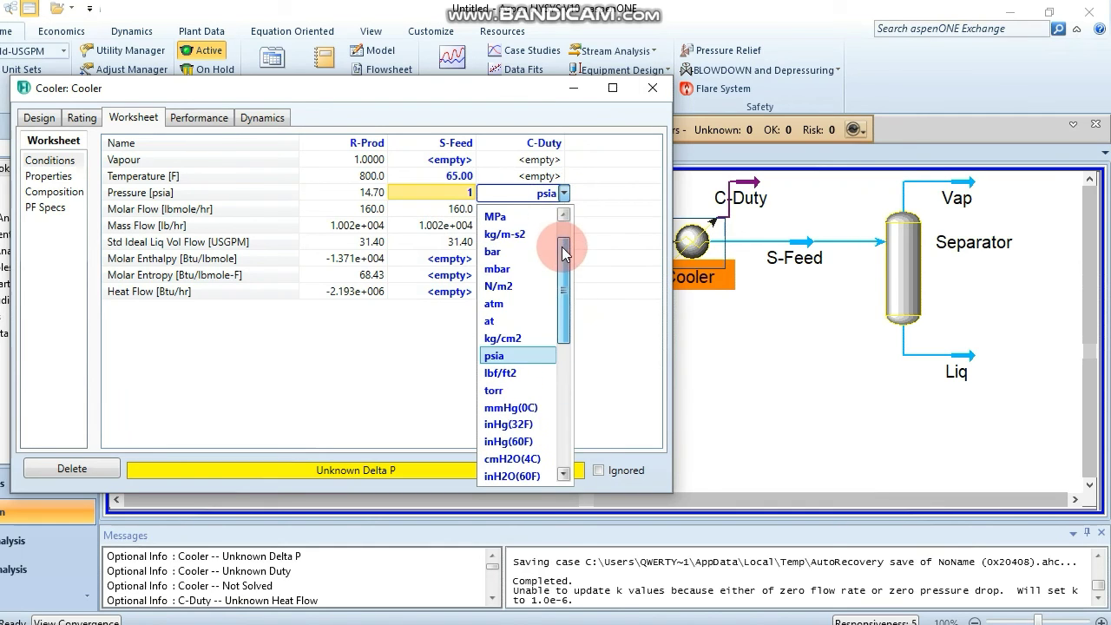
pyautogui.click(498, 309)
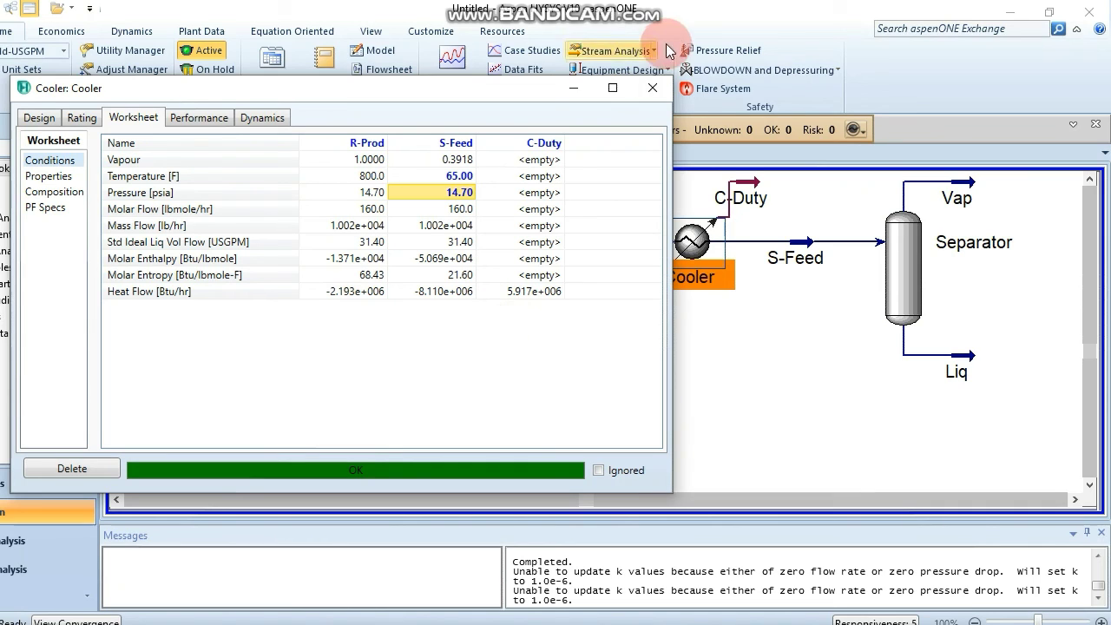
pyautogui.click(655, 97)
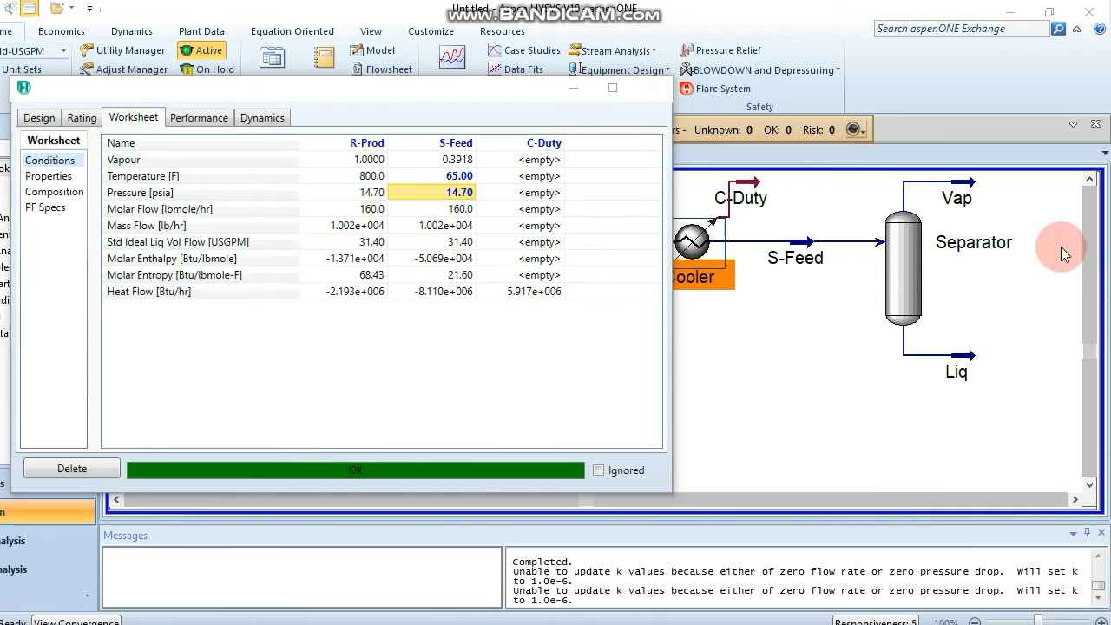
pyautogui.click(1091, 182)
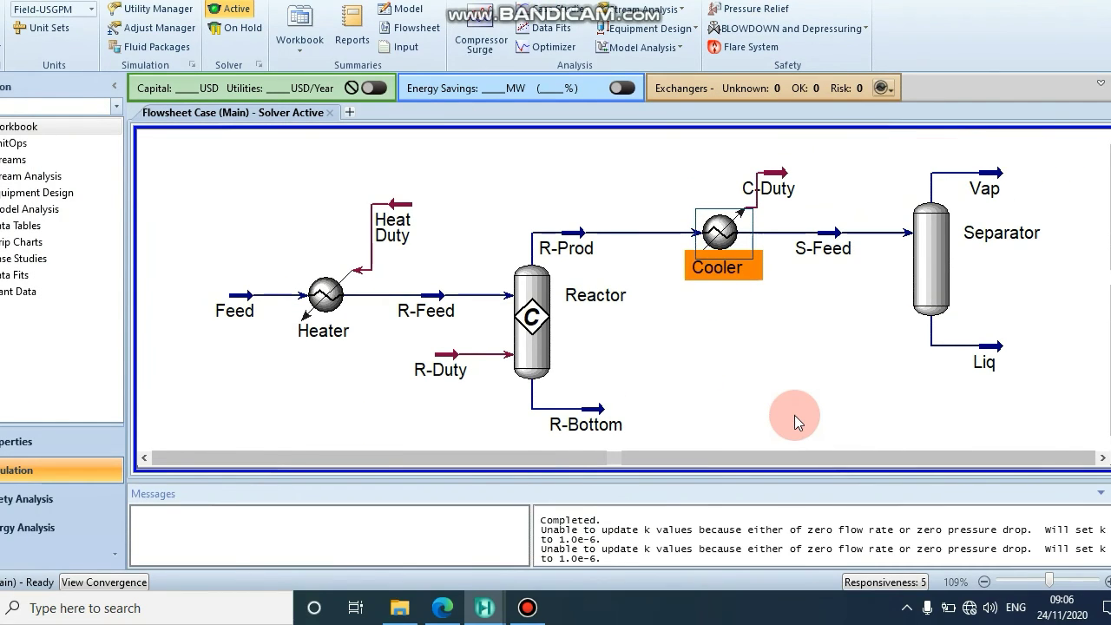
# Open the Separator to review its connections and status, leaving its settings as they are, and close it
pyautogui.click(794, 415)
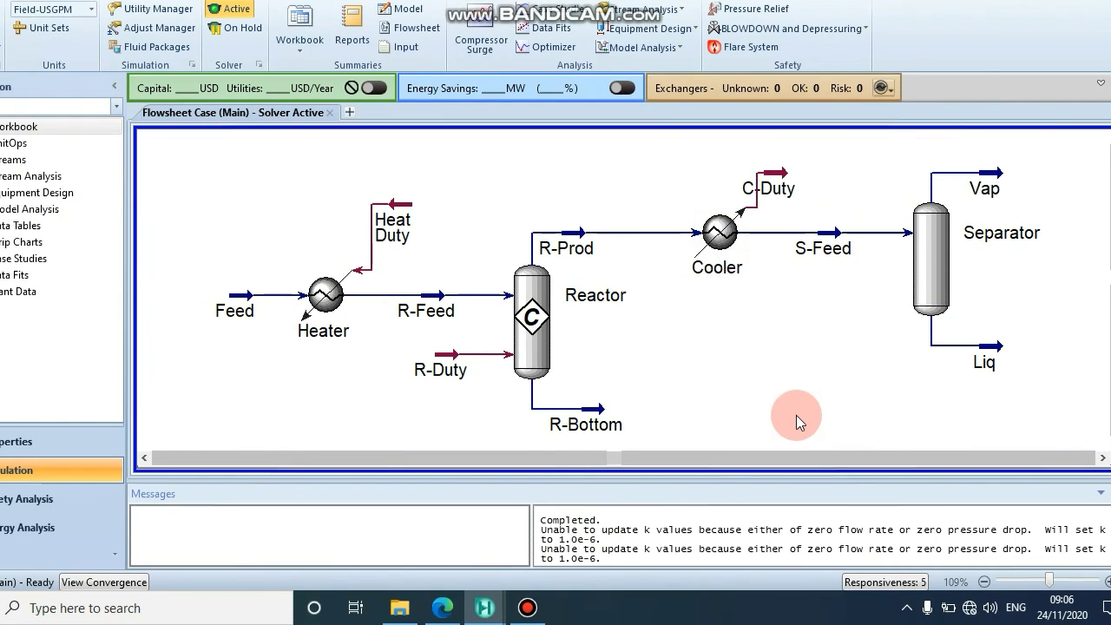
pyautogui.doubleClick(960, 281)
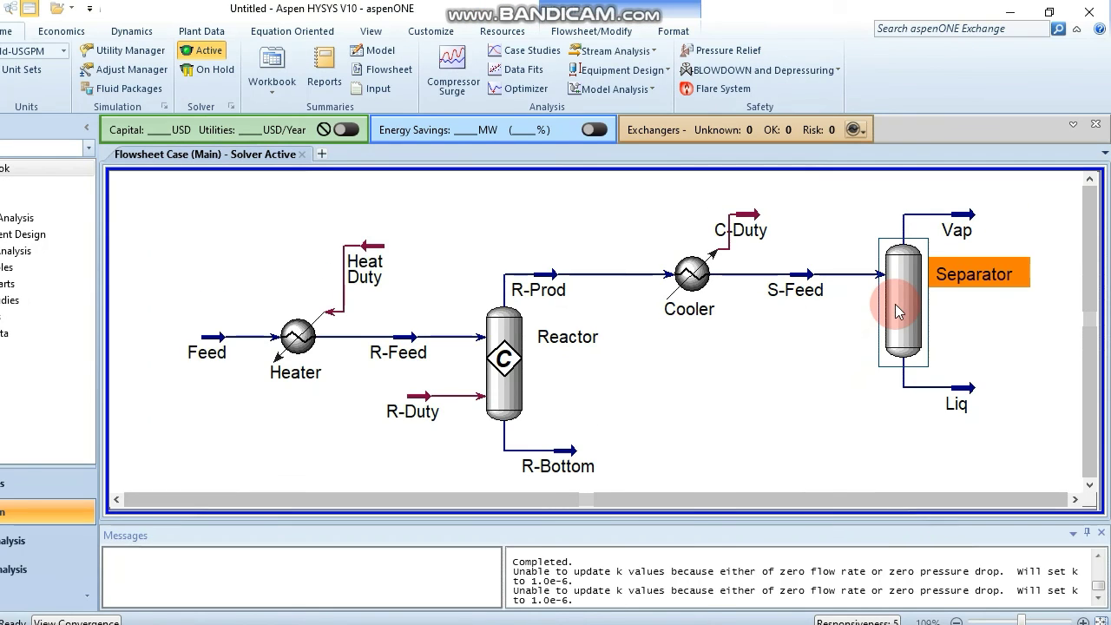
pyautogui.click(461, 223)
pyautogui.moveTo(443, 214); pyautogui.dragTo(441, 77)
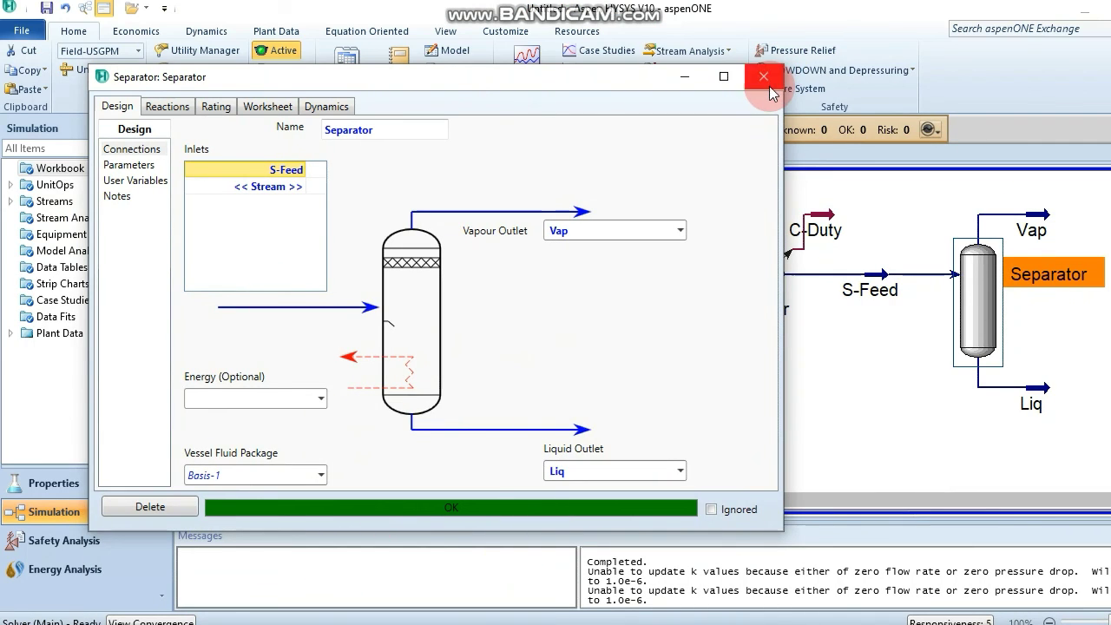
pyautogui.click(765, 79)
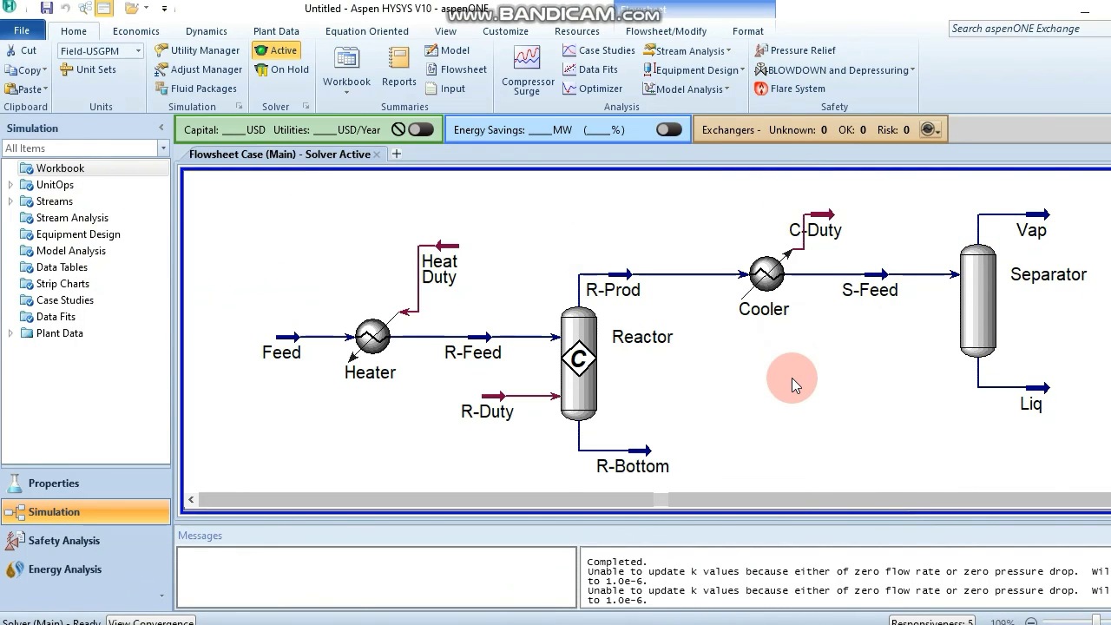
# Add a workbook table of the Material Streams page to the flowsheet
pyautogui.rightClick(791, 378)
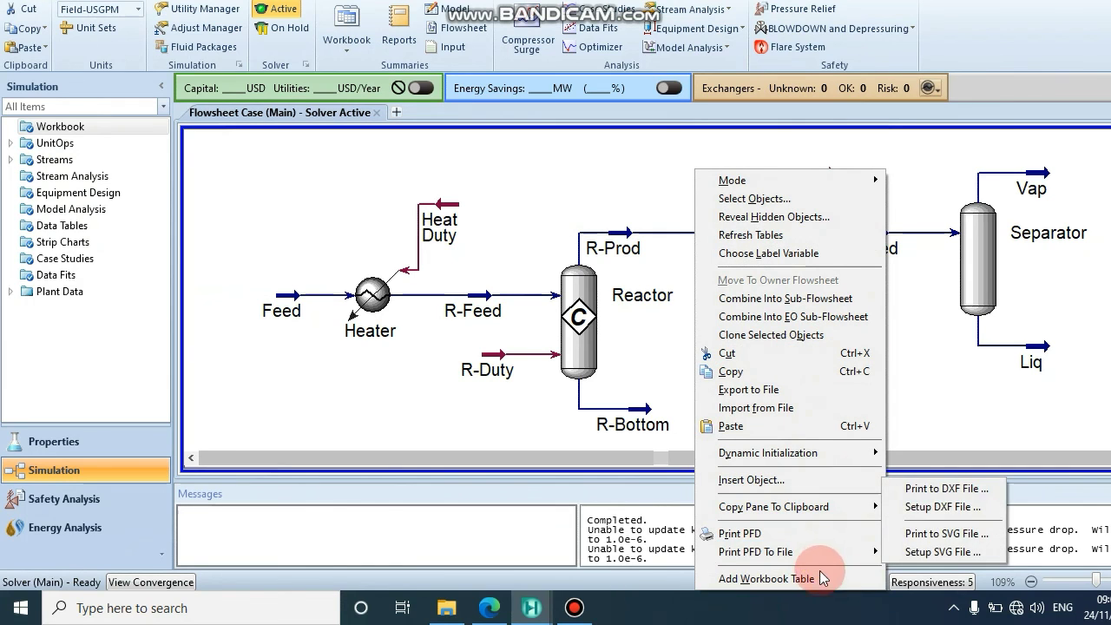
pyautogui.click(822, 577)
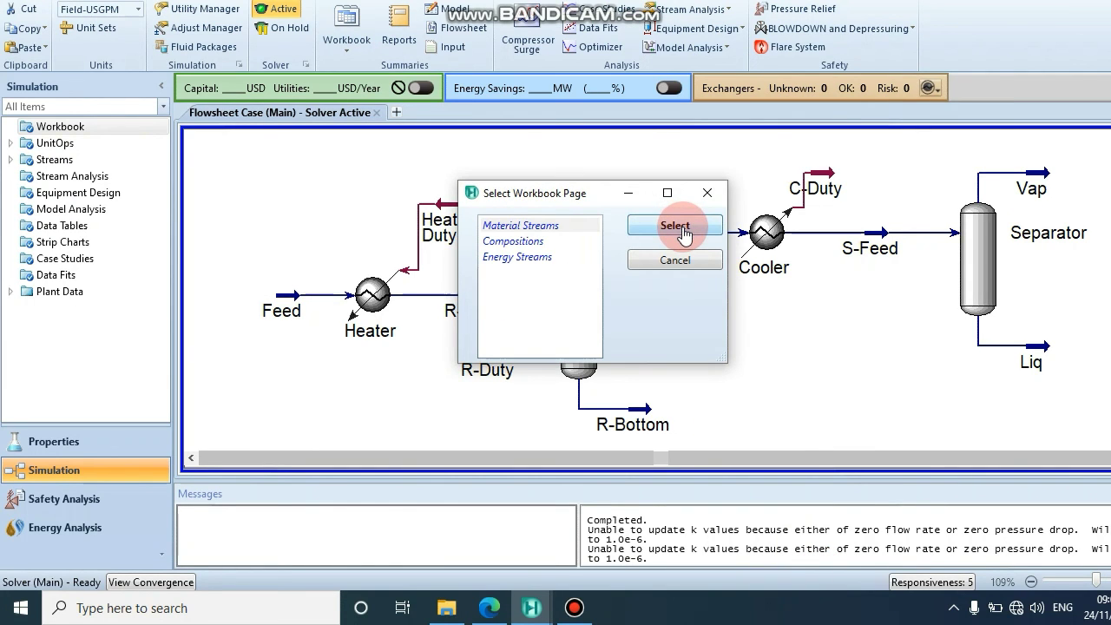
pyautogui.click(683, 229)
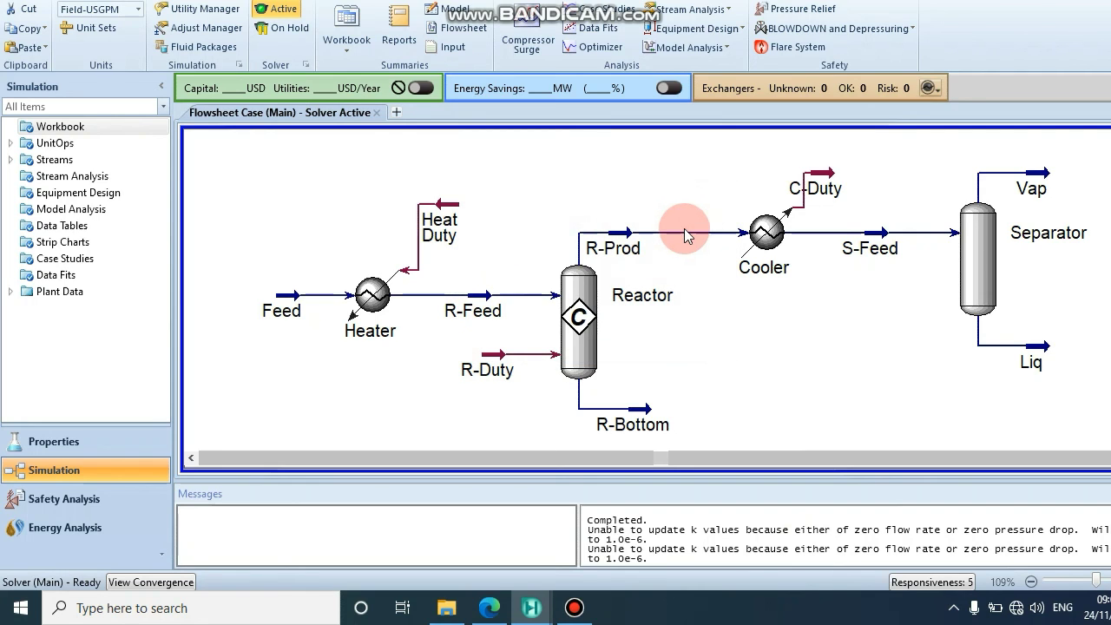
# Examine the Material Streams table below the flowsheet across all its columns, from Feed through Liq
pyautogui.click(1089, 446)
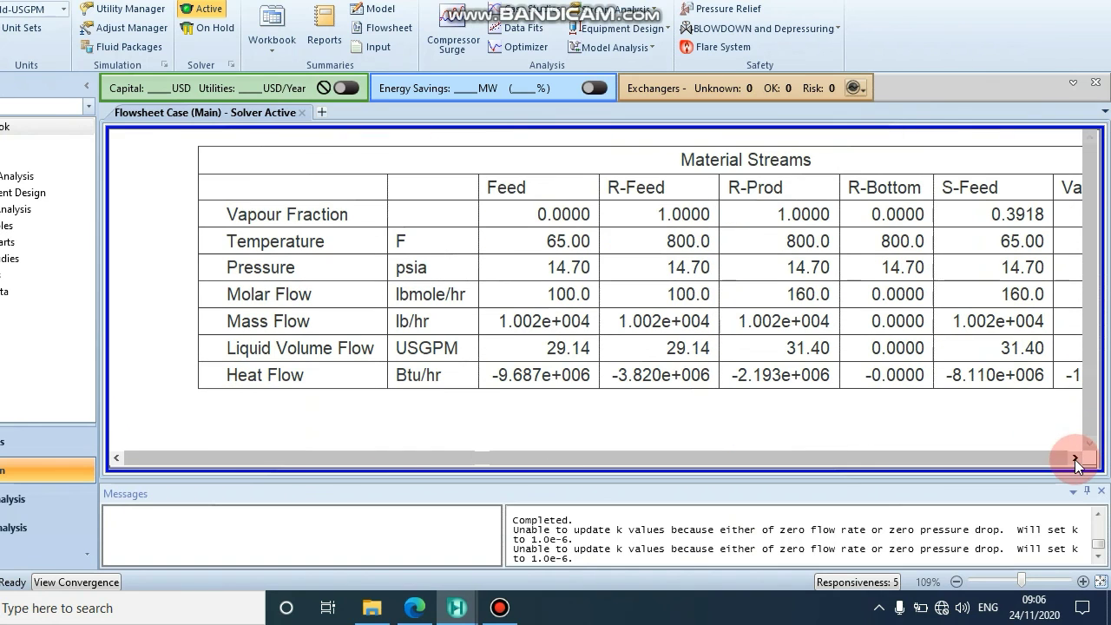
pyautogui.click(1075, 458)
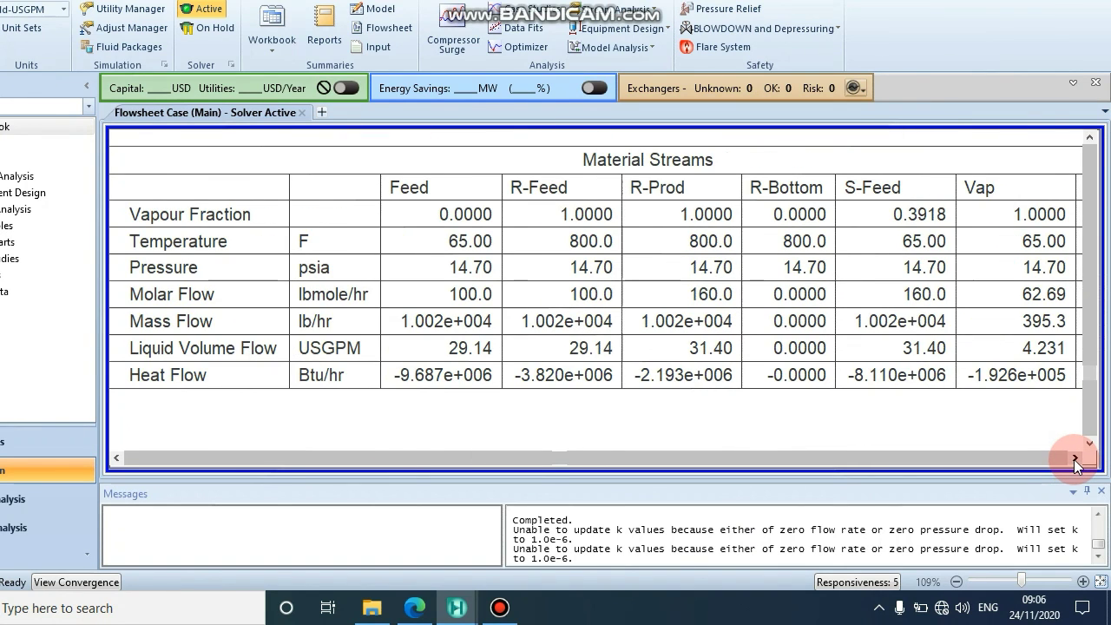
pyautogui.click(1076, 458)
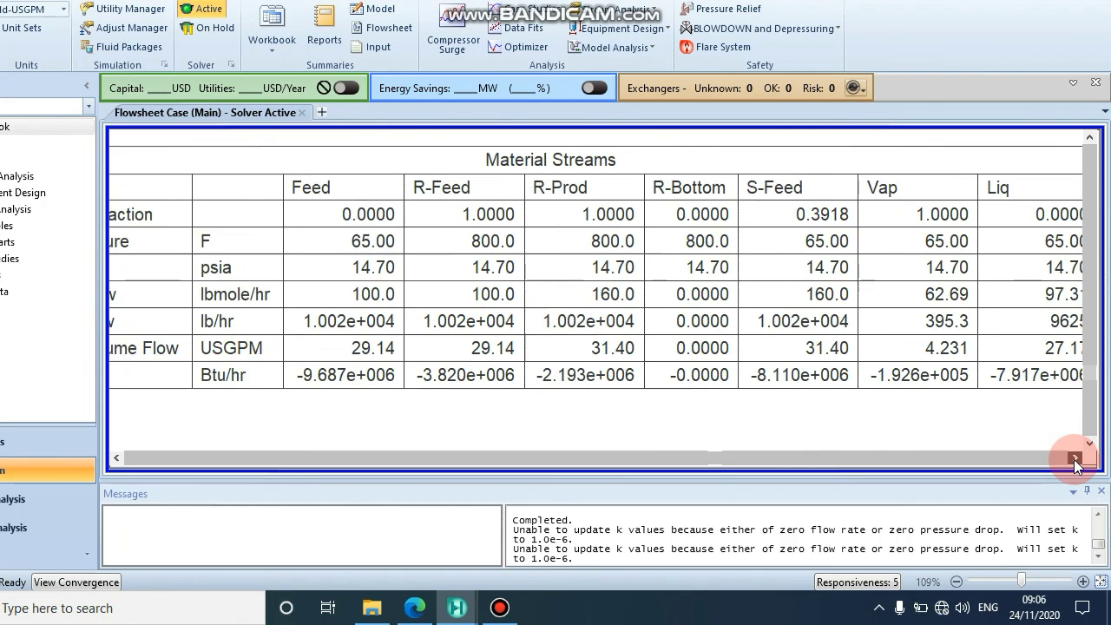
pyautogui.click(189, 429)
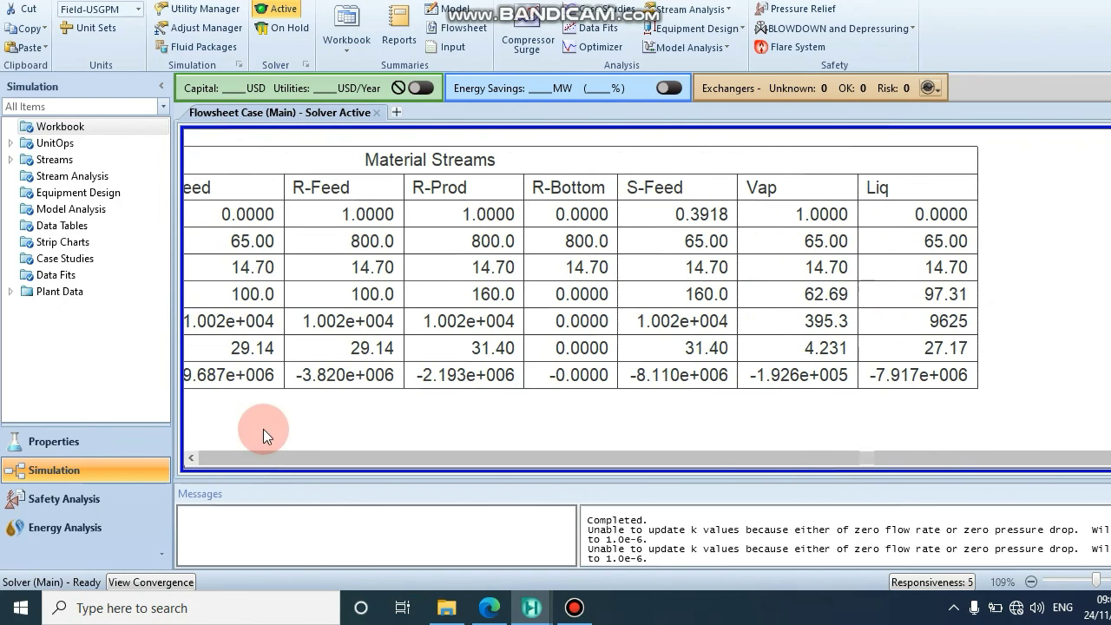
pyautogui.click(193, 460)
pyautogui.click(192, 460)
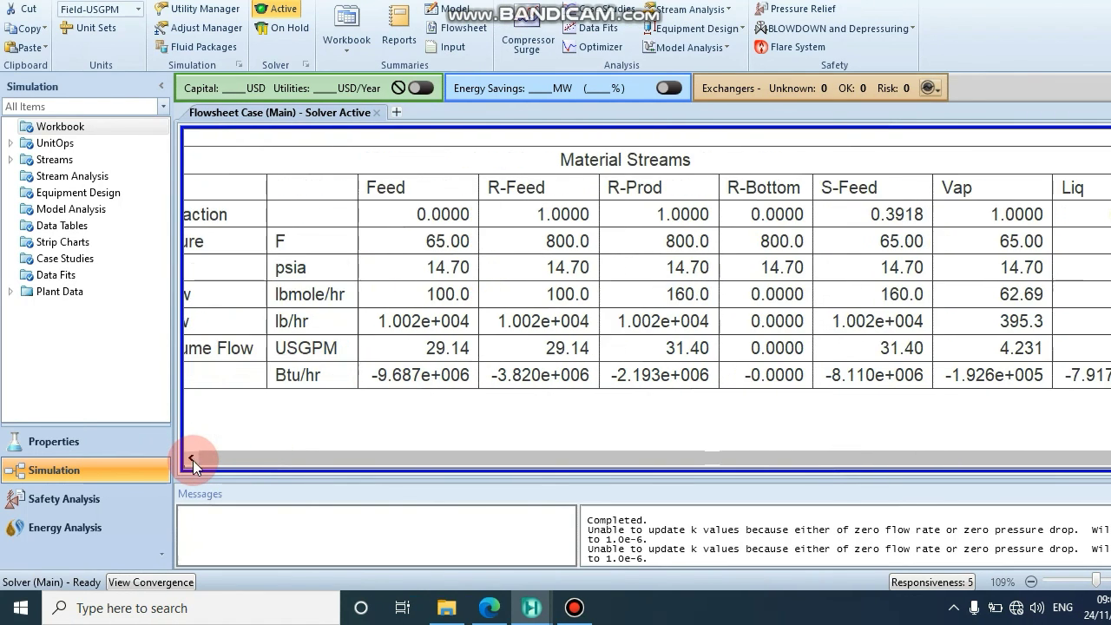
pyautogui.click(194, 460)
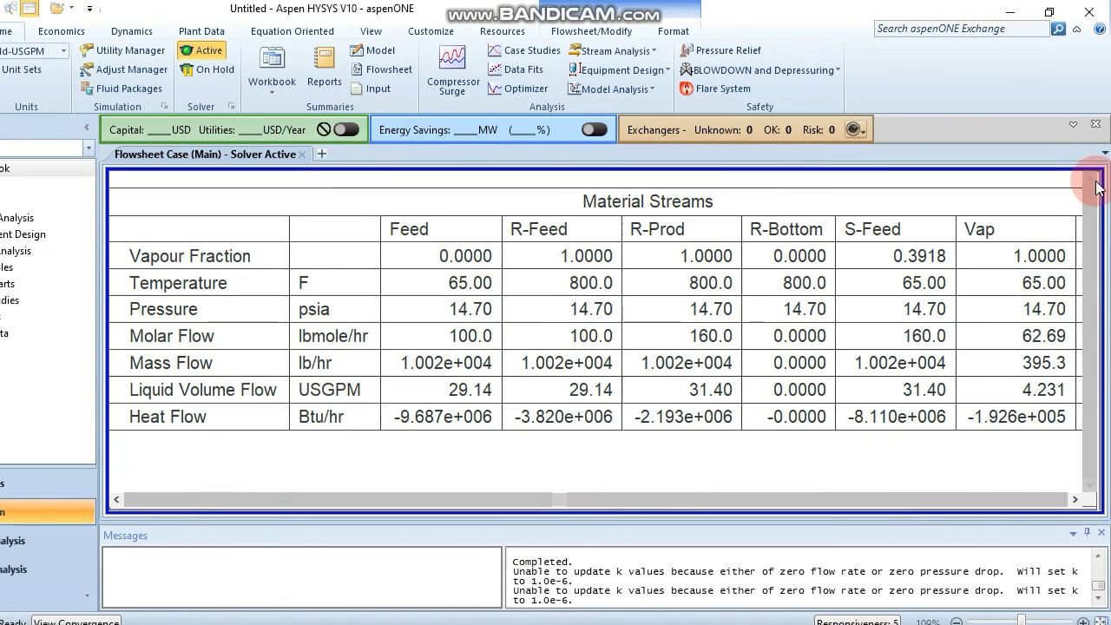
# Return to the process diagram above the table and review it from the Feed stream to the Separator
pyautogui.click(1092, 182)
pyautogui.click(1092, 182)
pyautogui.click(1092, 182)
pyautogui.click(1091, 182)
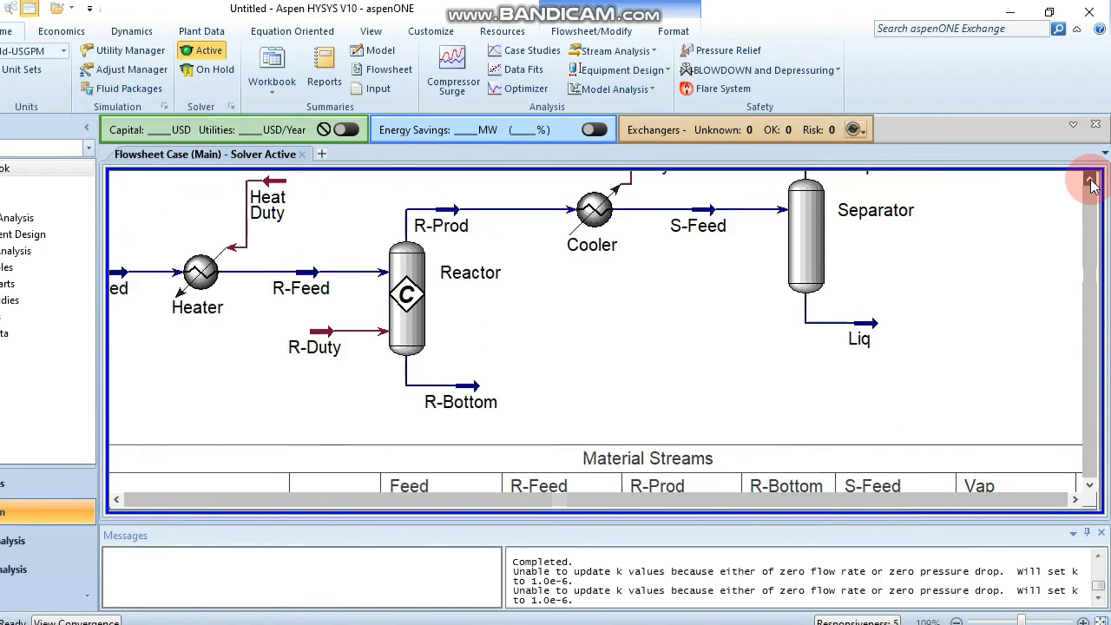
pyautogui.click(1092, 182)
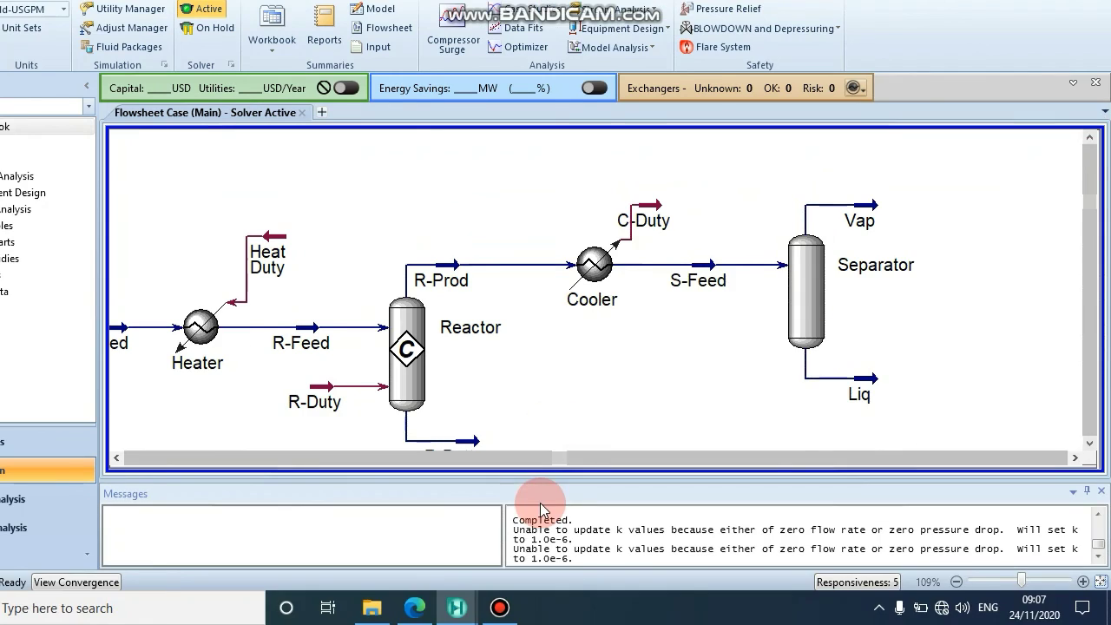
pyautogui.click(143, 499)
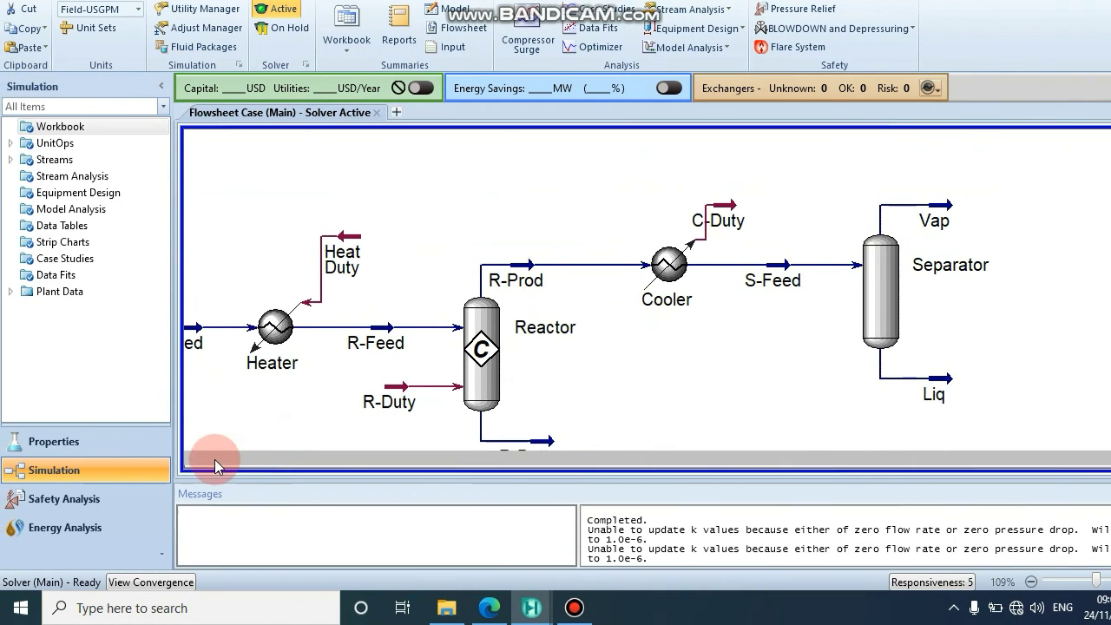
pyautogui.click(192, 457)
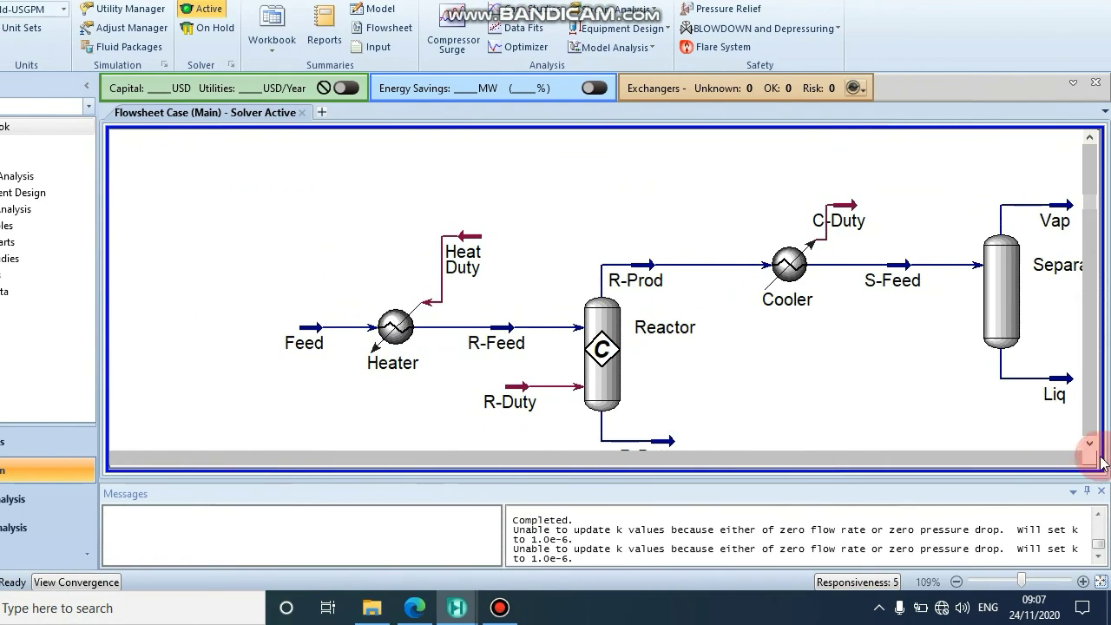